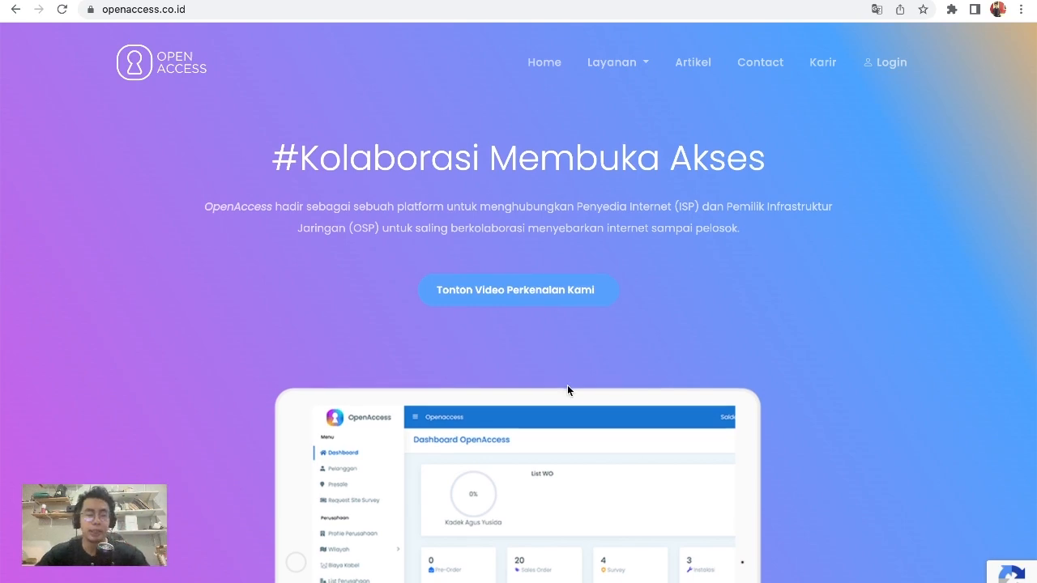
Open the Desain Jaringan Fiber Optic service page and review its network design consultation stages.
{"action": "scroll", "coordinate": [567, 385], "scroll_direction": "down", "scroll_amount": 2}
{"action": "scroll", "coordinate": [567, 384], "scroll_direction": "up", "scroll_amount": 2}
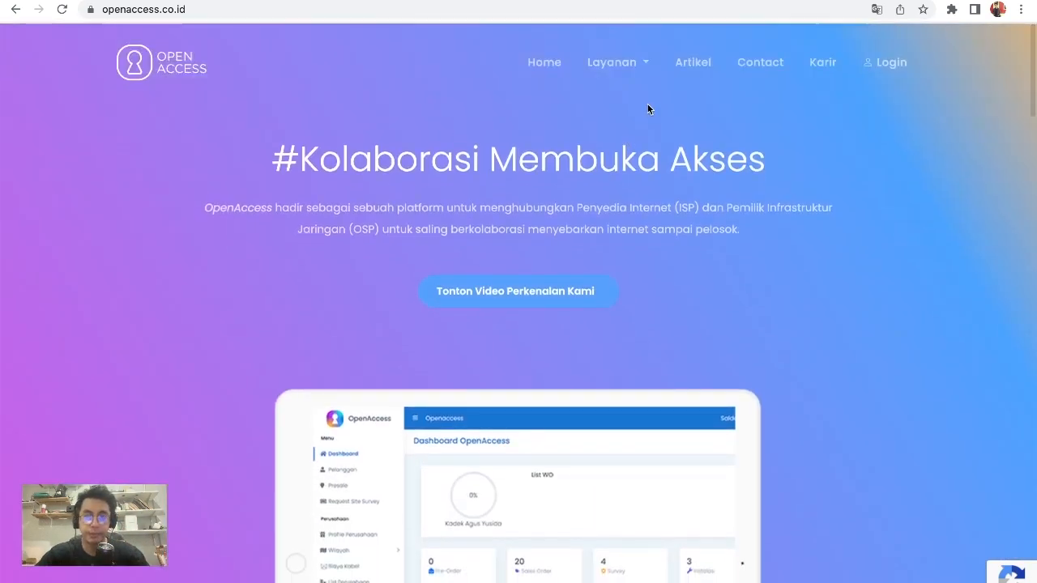
{"action": "left_click", "coordinate": [609, 63]}
{"action": "left_click", "coordinate": [605, 146]}
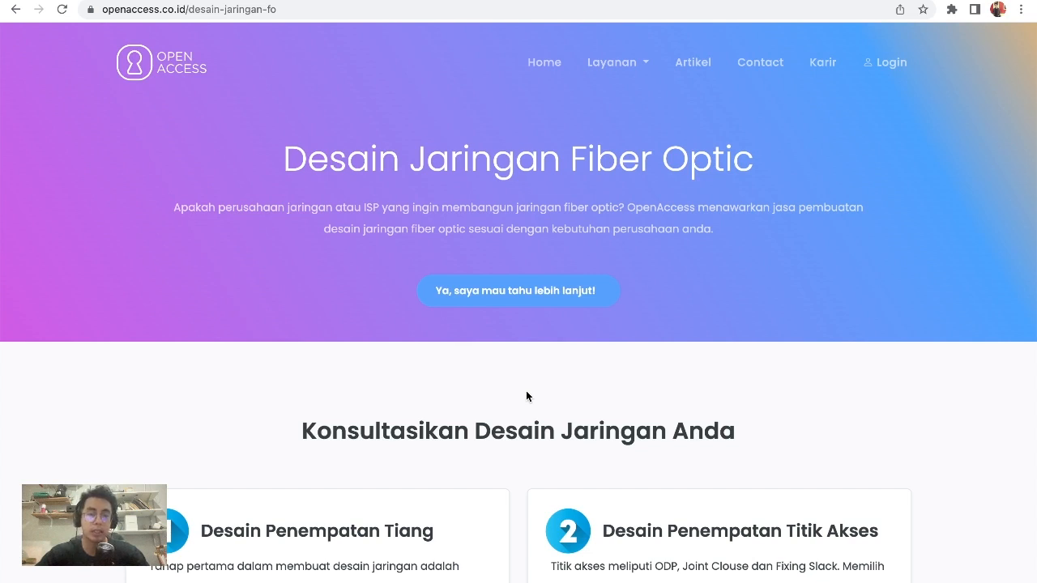
{"action": "scroll", "coordinate": [525, 396], "scroll_direction": "down", "scroll_amount": 2}
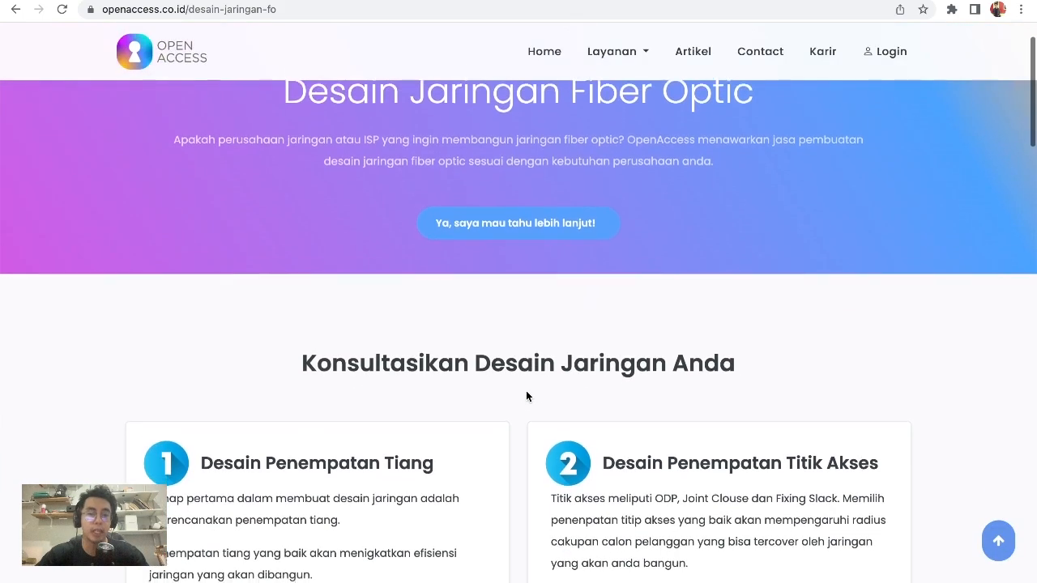
{"action": "scroll", "coordinate": [525, 395], "scroll_direction": "down", "scroll_amount": 5}
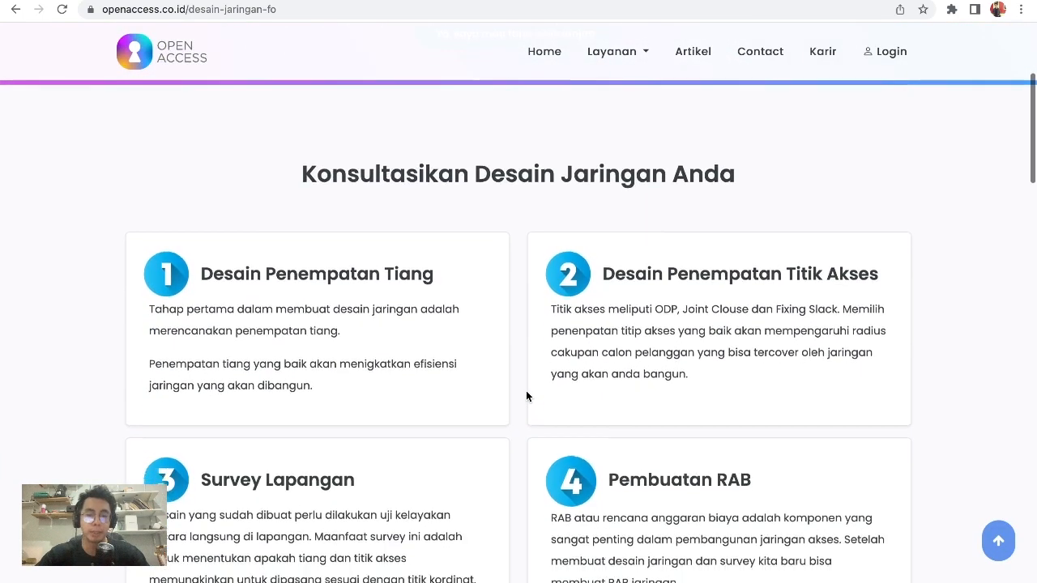
{"action": "scroll", "coordinate": [526, 396], "scroll_direction": "down", "scroll_amount": 2}
{"action": "scroll", "coordinate": [526, 395], "scroll_direction": "up", "scroll_amount": 5}
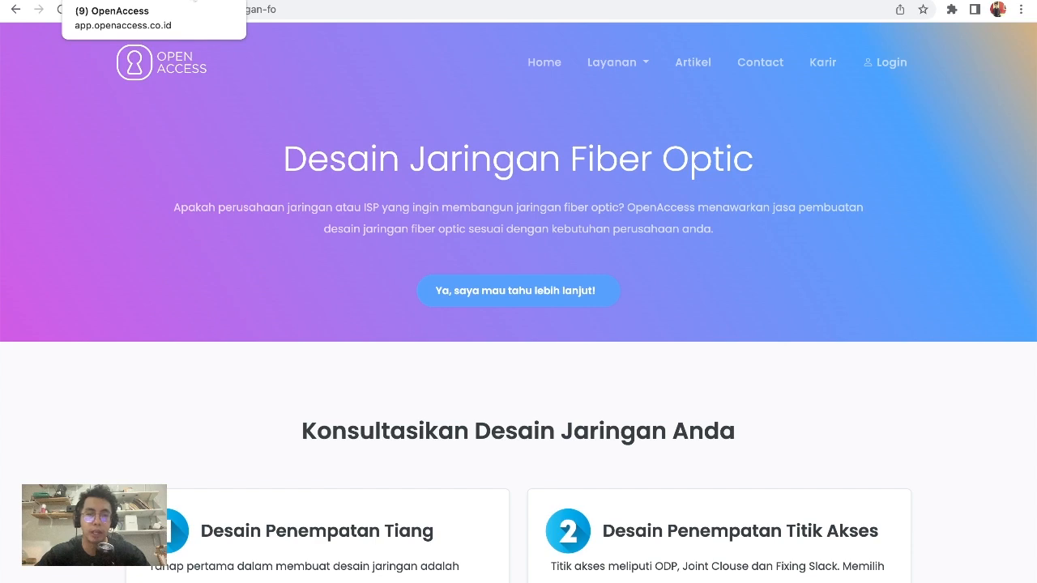
Switch to the OpenAccess admin app and look over the OSP dashboard's work orders, counters and plugins.
{"action": "left_click", "coordinate": [193, 0]}
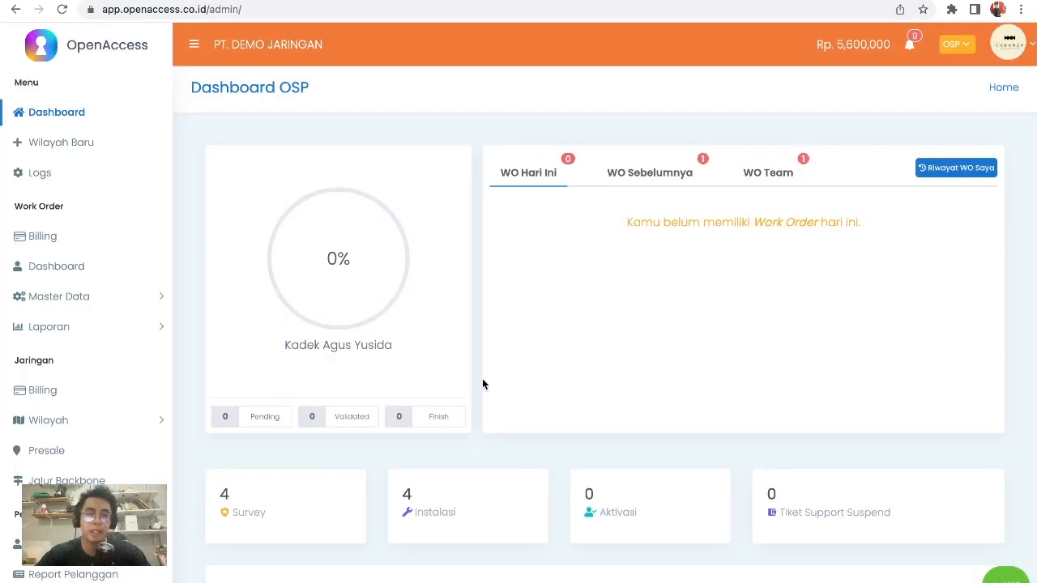
{"action": "scroll", "coordinate": [508, 221], "scroll_direction": "down", "scroll_amount": 3}
{"action": "scroll", "coordinate": [509, 222], "scroll_direction": "up", "scroll_amount": 3}
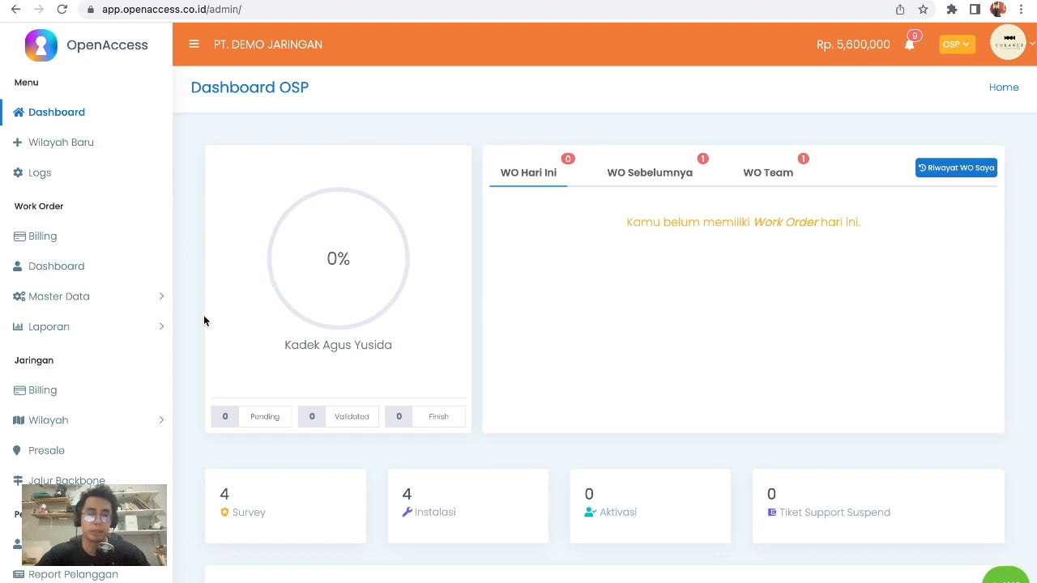
{"action": "scroll", "coordinate": [325, 305], "scroll_direction": "down", "scroll_amount": 5}
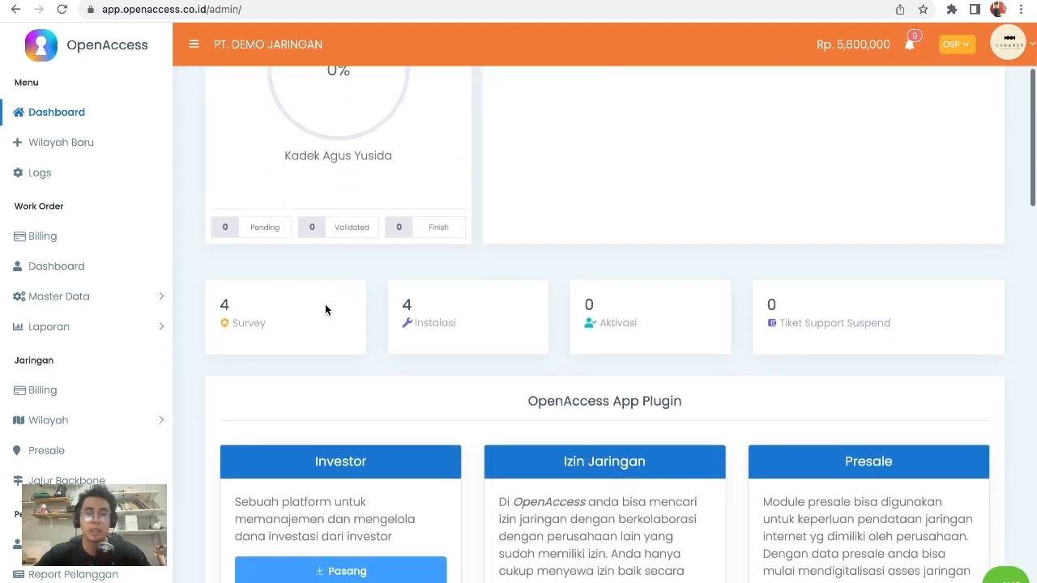
{"action": "scroll", "coordinate": [325, 311], "scroll_direction": "up", "scroll_amount": 5}
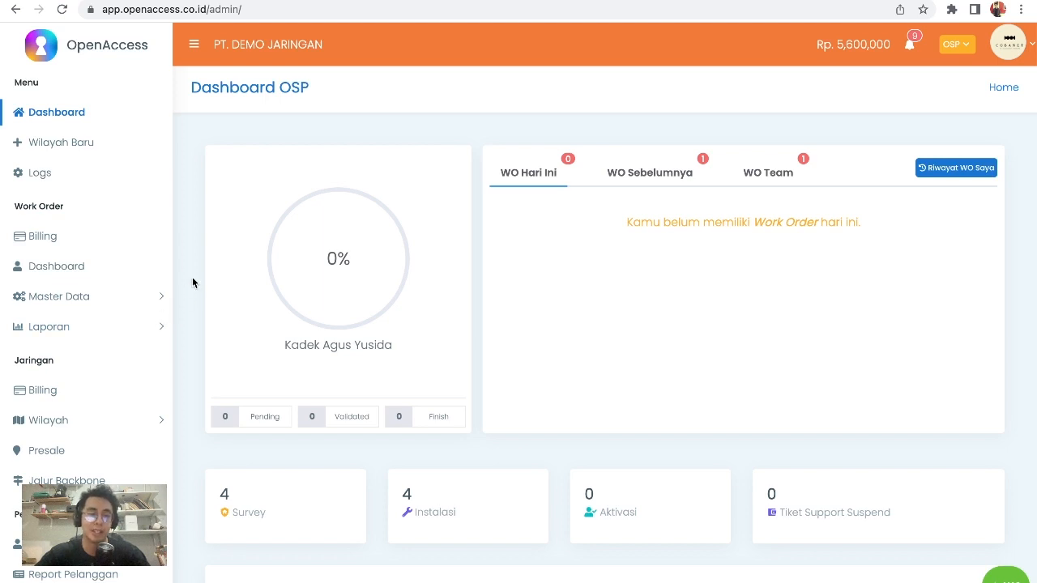
View the region list and the Billing page of the Jaringan section.
{"action": "scroll", "coordinate": [92, 259], "scroll_direction": "down", "scroll_amount": 2}
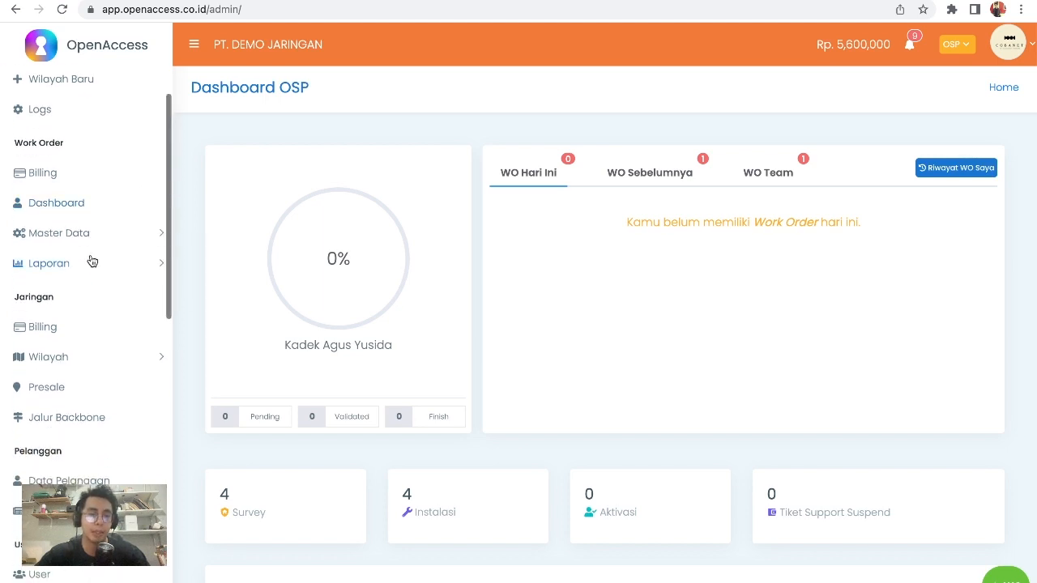
{"action": "double_click", "coordinate": [26, 297]}
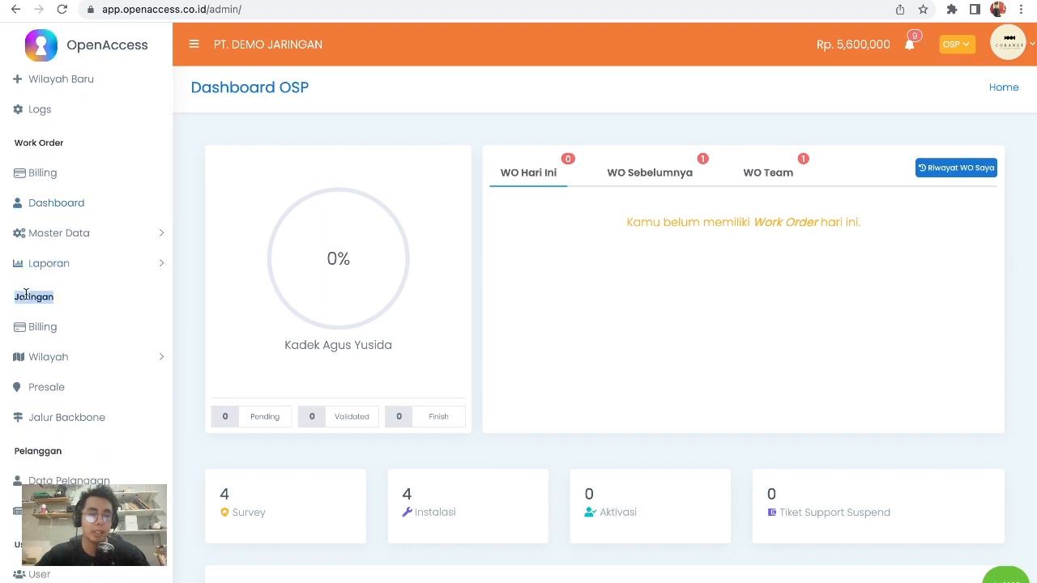
{"action": "left_click", "coordinate": [34, 358]}
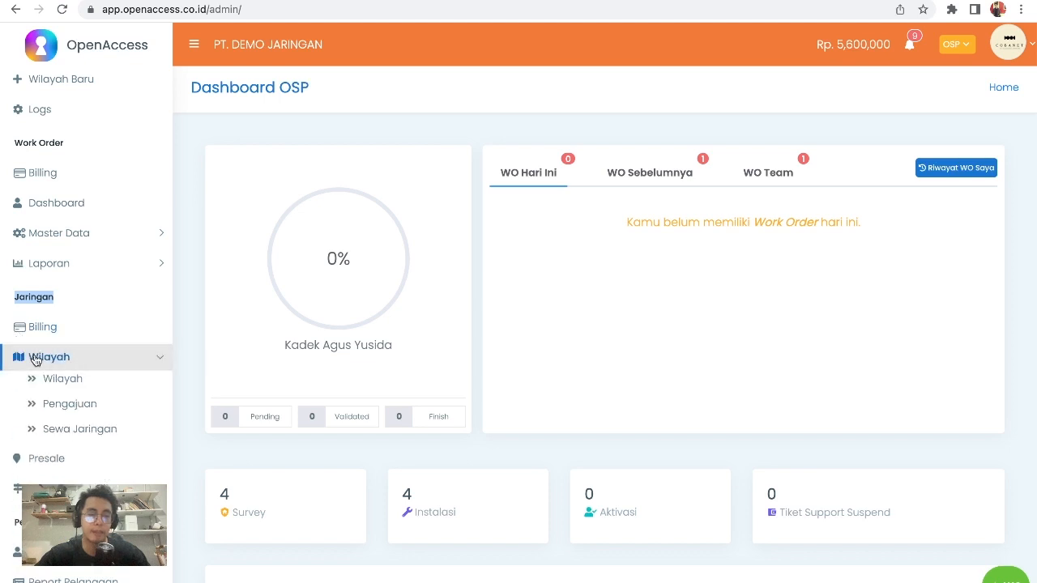
{"action": "left_click", "coordinate": [72, 382]}
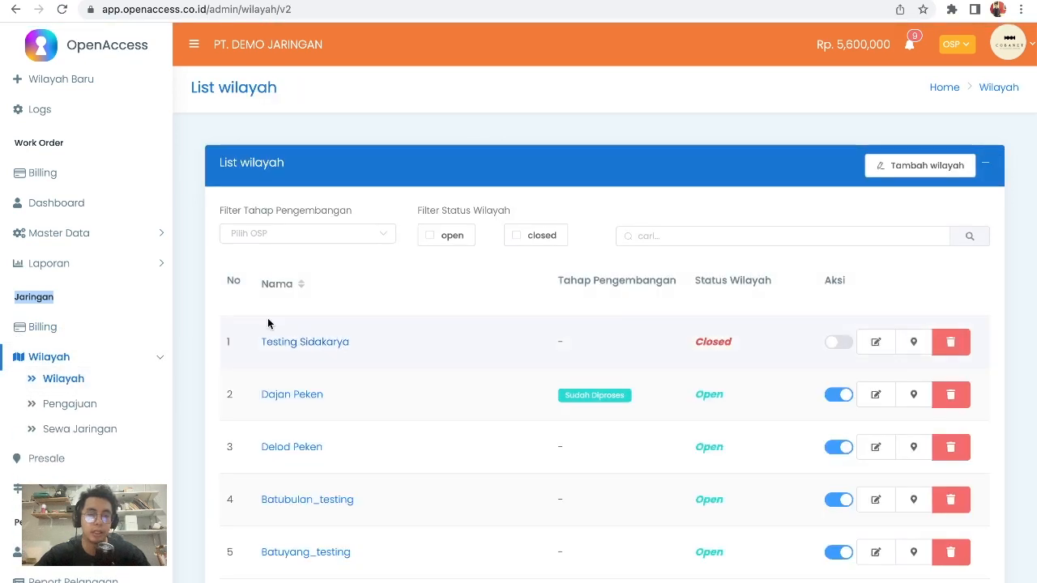
{"action": "left_click", "coordinate": [60, 329]}
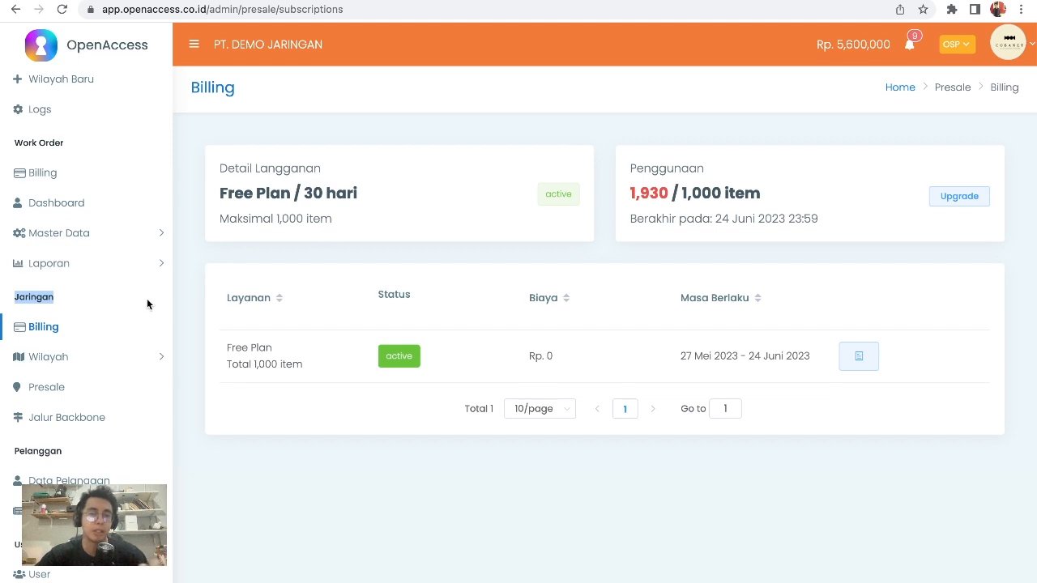
Return to the Jaringan region list and start adding a new region.
{"action": "left_click", "coordinate": [58, 359]}
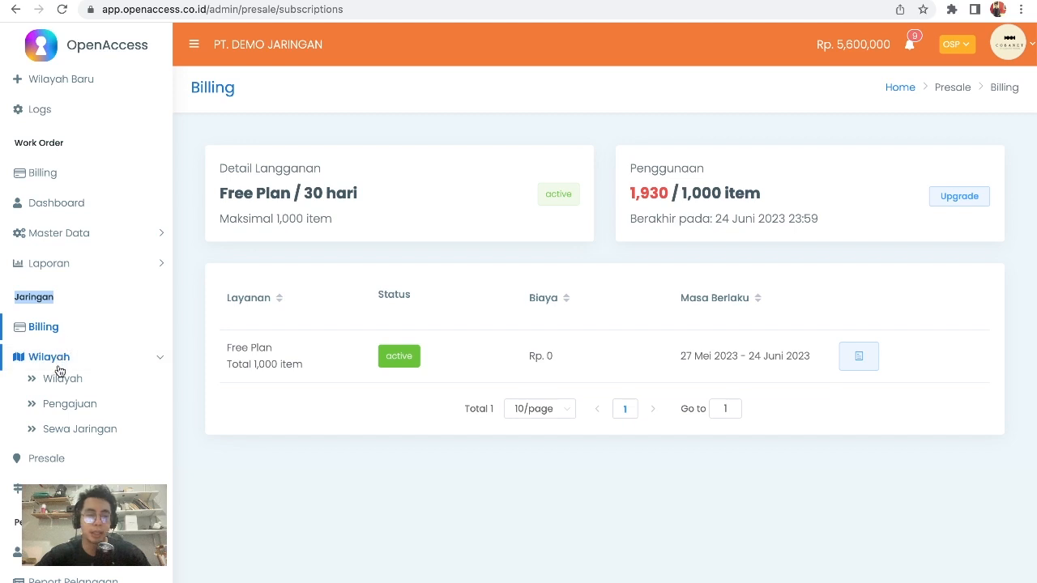
{"action": "left_click", "coordinate": [62, 378]}
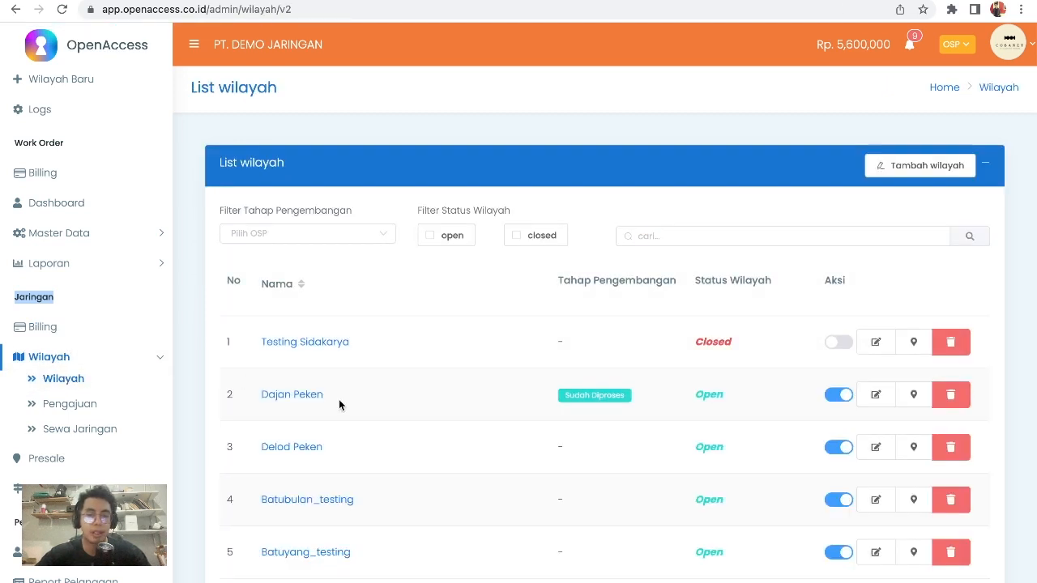
{"action": "scroll", "coordinate": [375, 413], "scroll_direction": "down", "scroll_amount": 1}
{"action": "scroll", "coordinate": [375, 413], "scroll_direction": "up", "scroll_amount": 1}
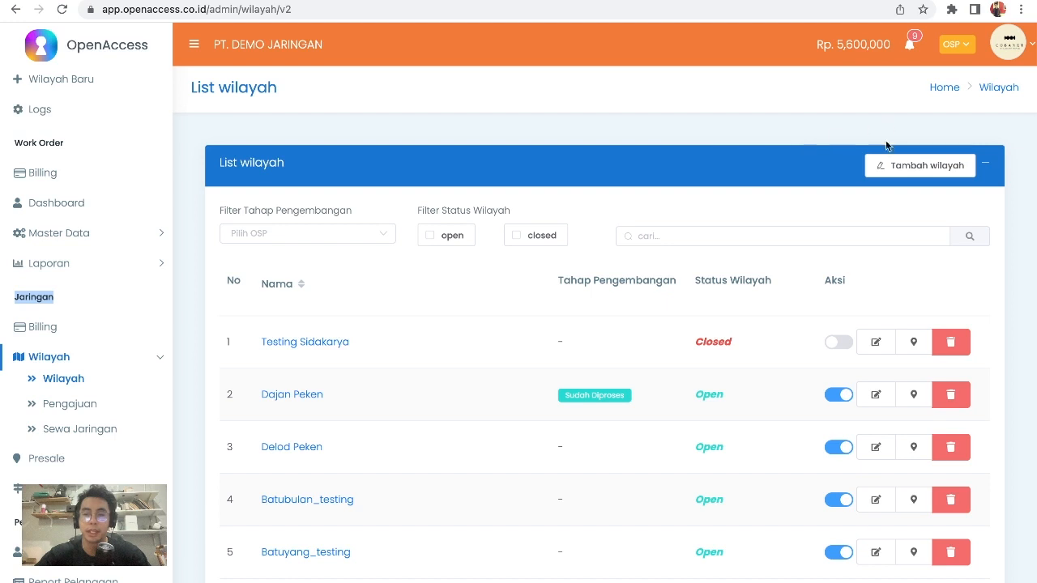
{"action": "left_click", "coordinate": [910, 166]}
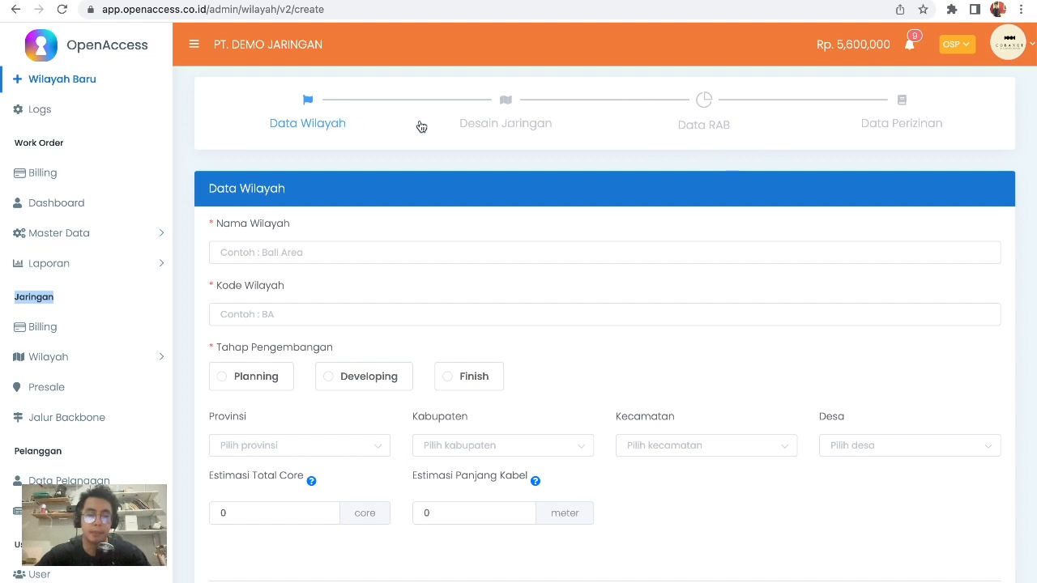
{"action": "left_click", "coordinate": [504, 129]}
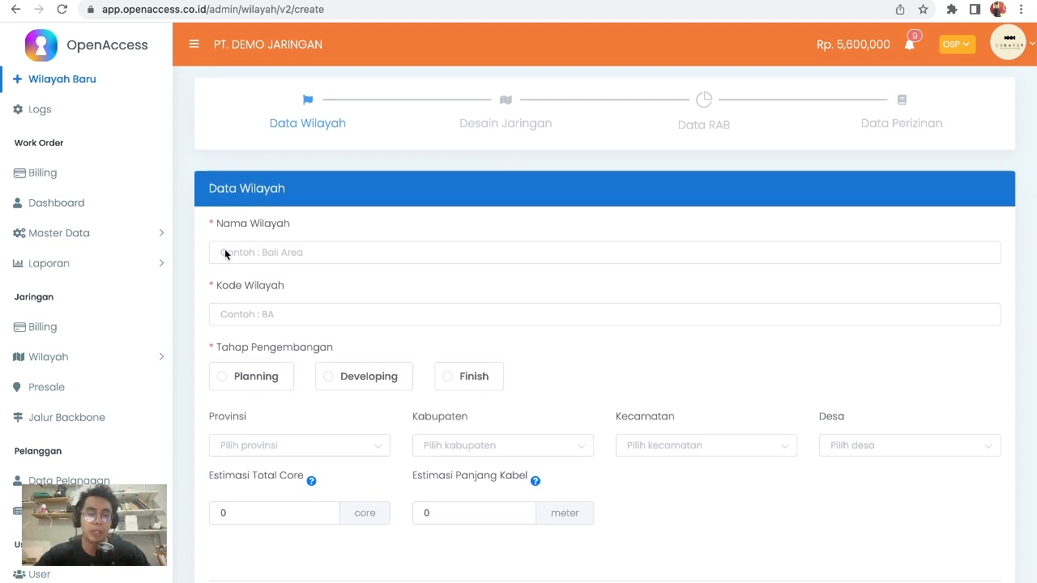
{"action": "scroll", "coordinate": [231, 275], "scroll_direction": "down", "scroll_amount": 2}
{"action": "scroll", "coordinate": [247, 277], "scroll_direction": "up", "scroll_amount": 2}
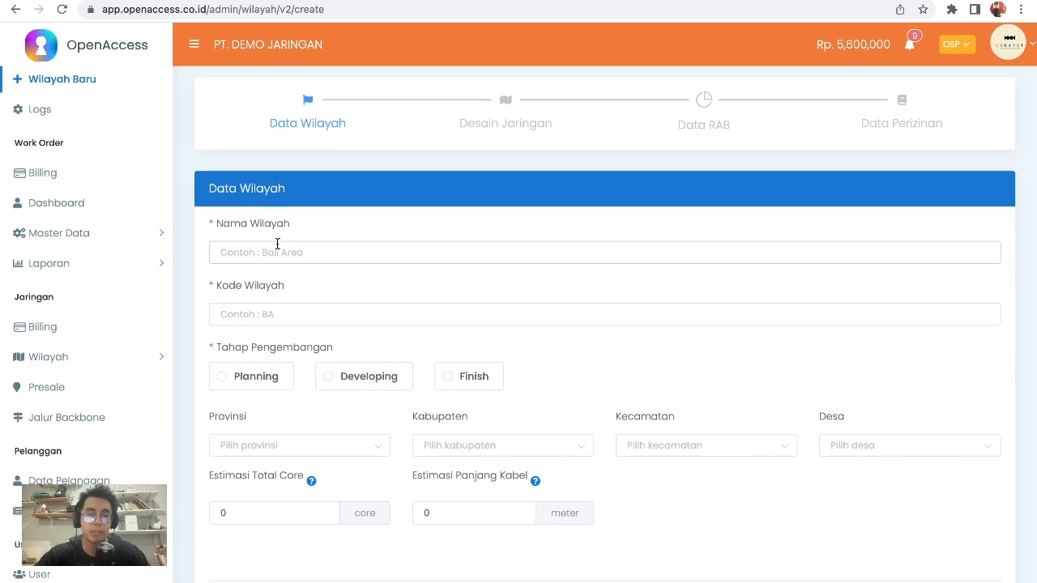
Enter Coverage Gianyar as the Nama Wilayah and GACV as the Kode Wilayah.
{"action": "left_click", "coordinate": [277, 244]}
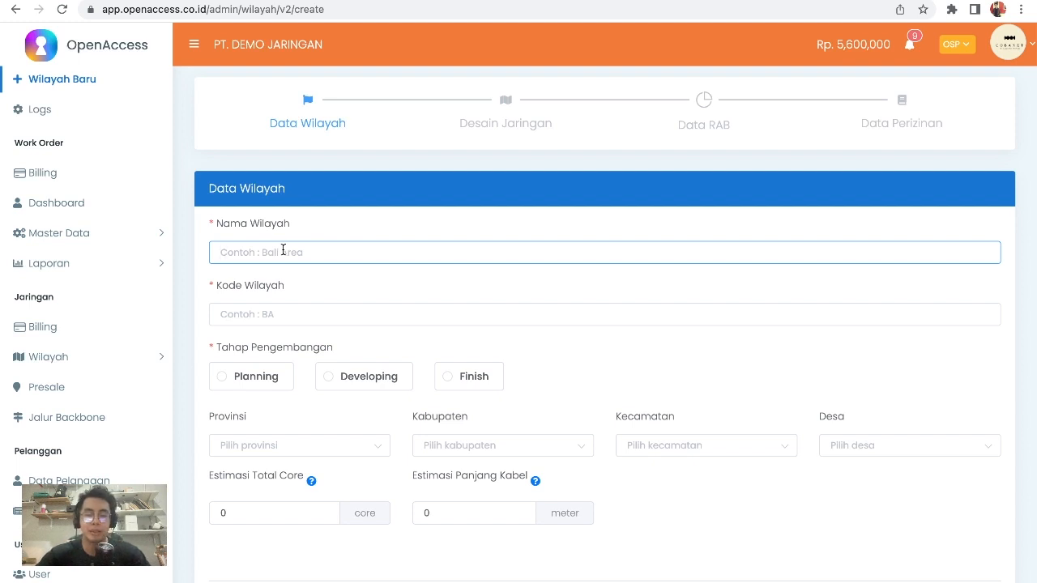
{"action": "type", "text": "Coverate"}
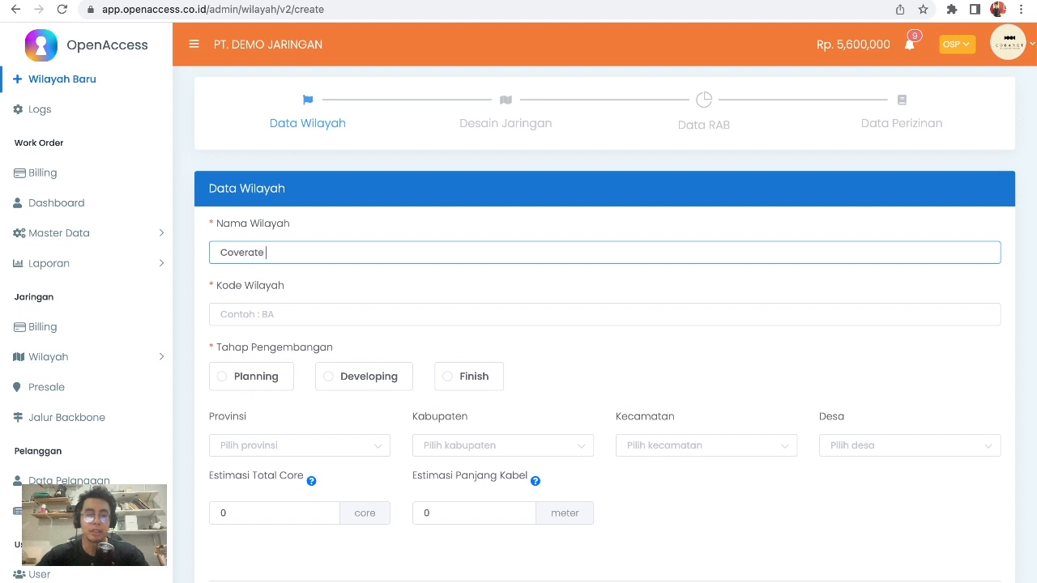
{"action": "key", "text": "BackSpace"}
{"action": "key", "text": "BackSpace"}
{"action": "type", "text": "ge Gianyar"}
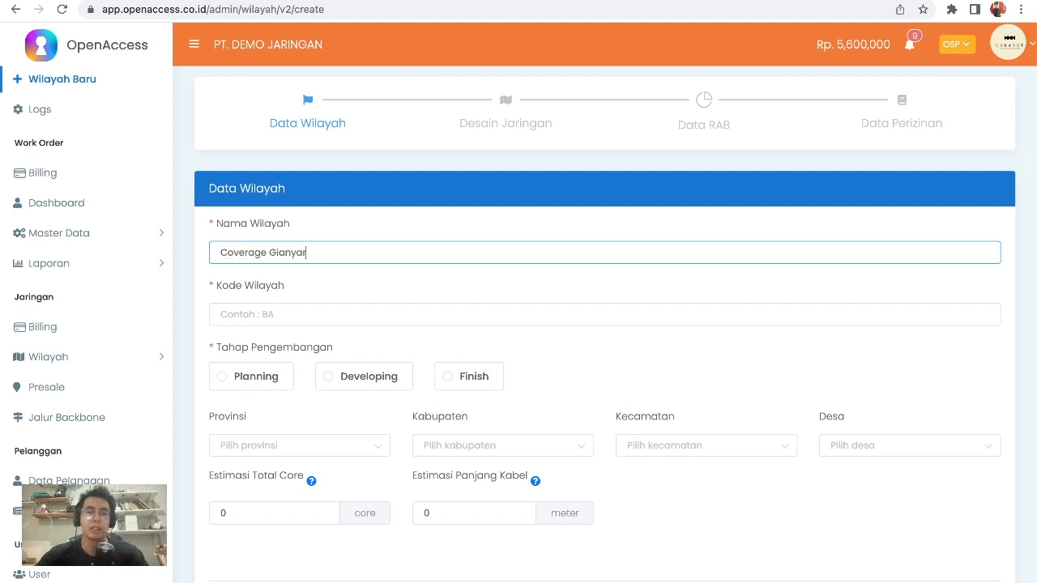
{"action": "left_click", "coordinate": [293, 316]}
{"action": "type", "text": "GA"}
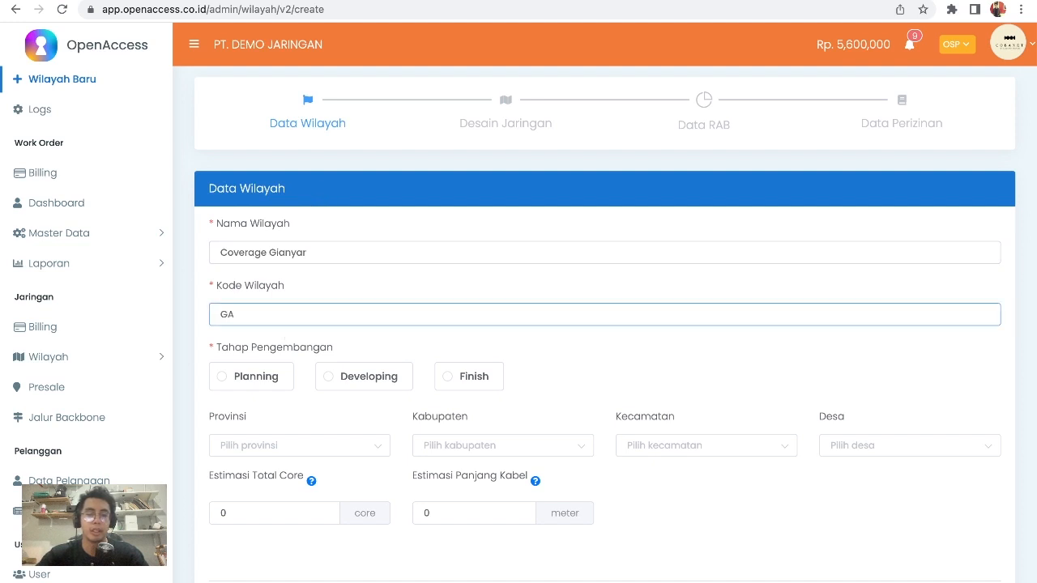
{"action": "type", "text": "VCV"}
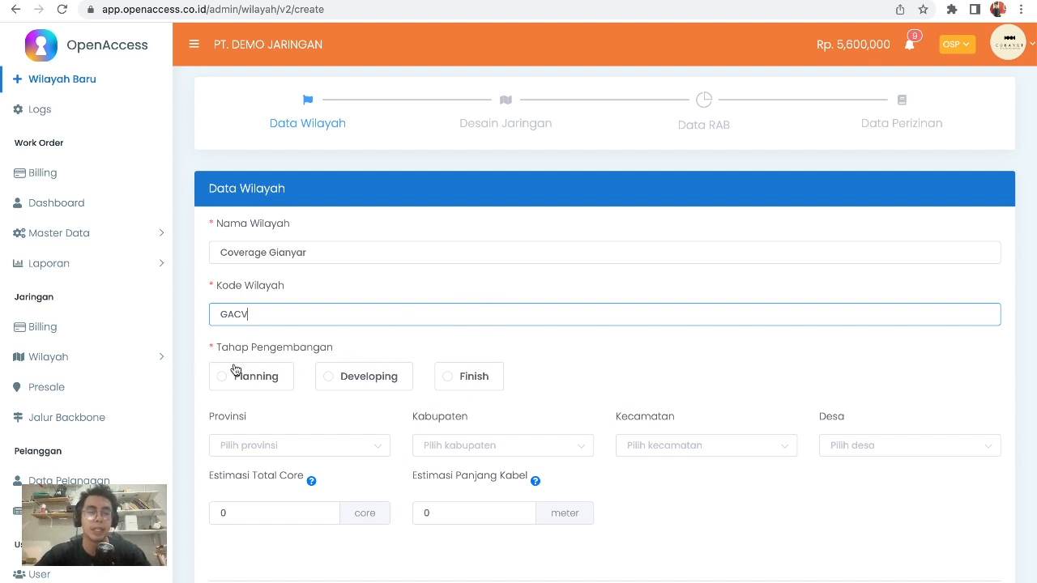
Set the new region's Tahap Pengembangan to Developing.
{"action": "left_click", "coordinate": [254, 383]}
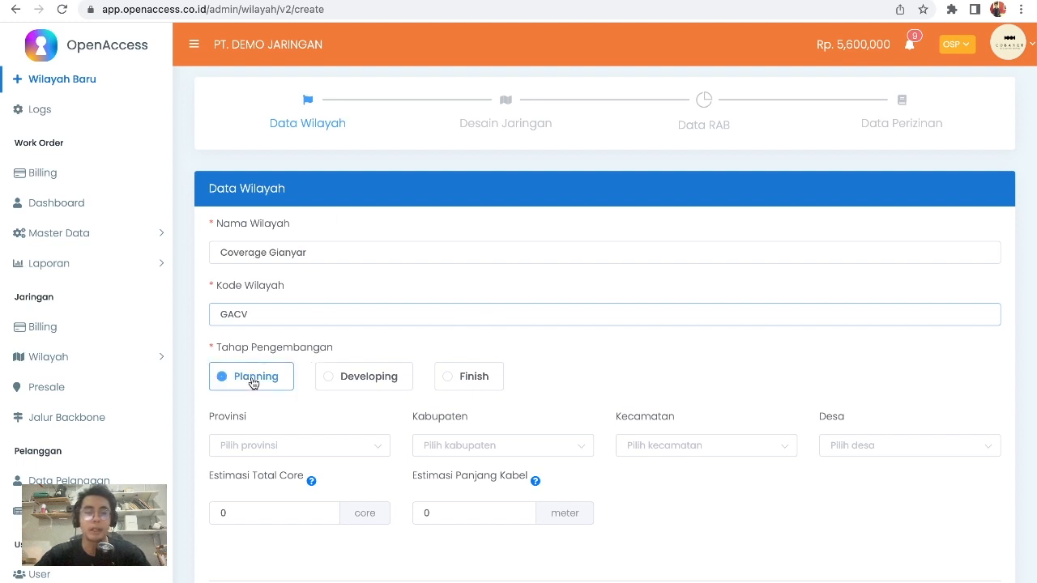
{"action": "left_click", "coordinate": [335, 389]}
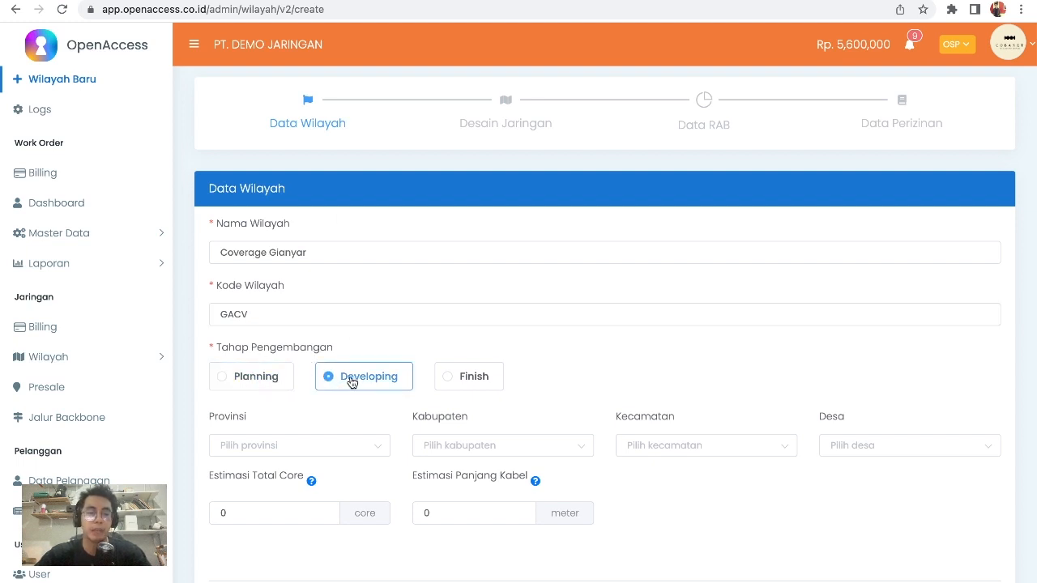
{"action": "scroll", "coordinate": [381, 300], "scroll_direction": "down", "scroll_amount": 1}
{"action": "scroll", "coordinate": [382, 300], "scroll_direction": "up", "scroll_amount": 1}
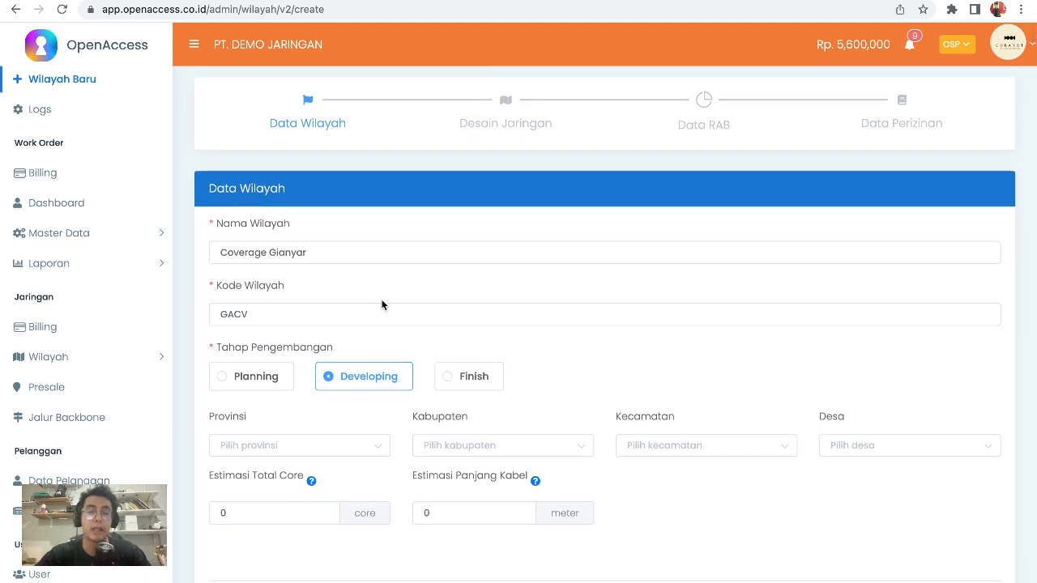
{"action": "scroll", "coordinate": [415, 280], "scroll_direction": "down", "scroll_amount": 1}
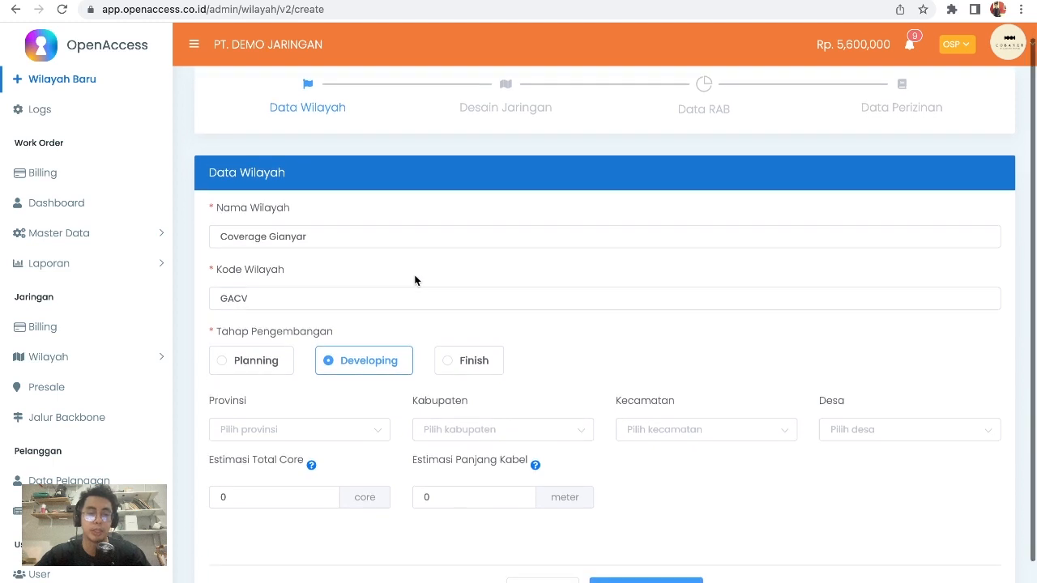
{"action": "scroll", "coordinate": [415, 280], "scroll_direction": "up", "scroll_amount": 1}
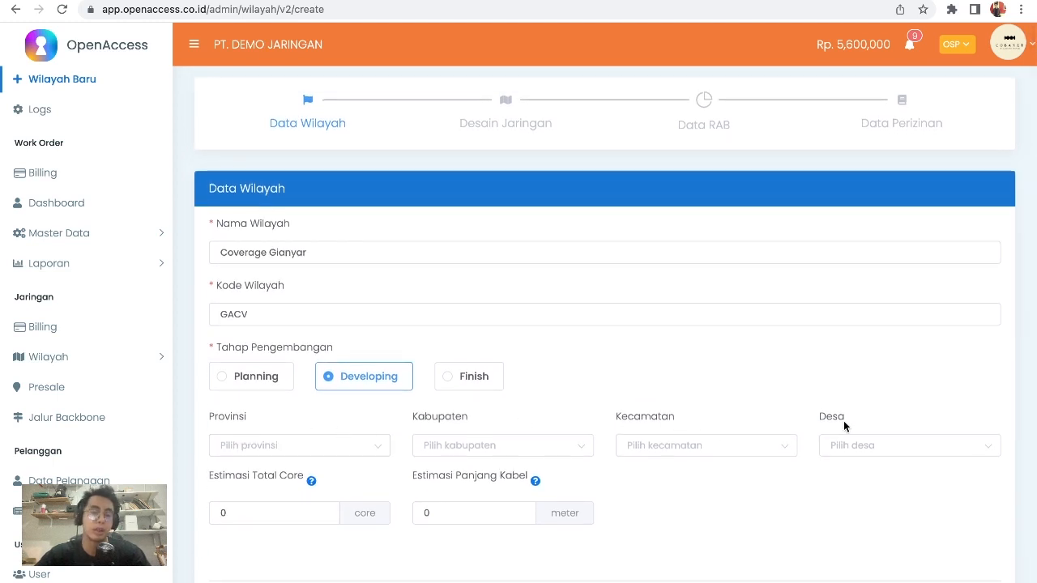
Set the new region's Provinsi to BALI.
{"action": "left_click", "coordinate": [332, 450]}
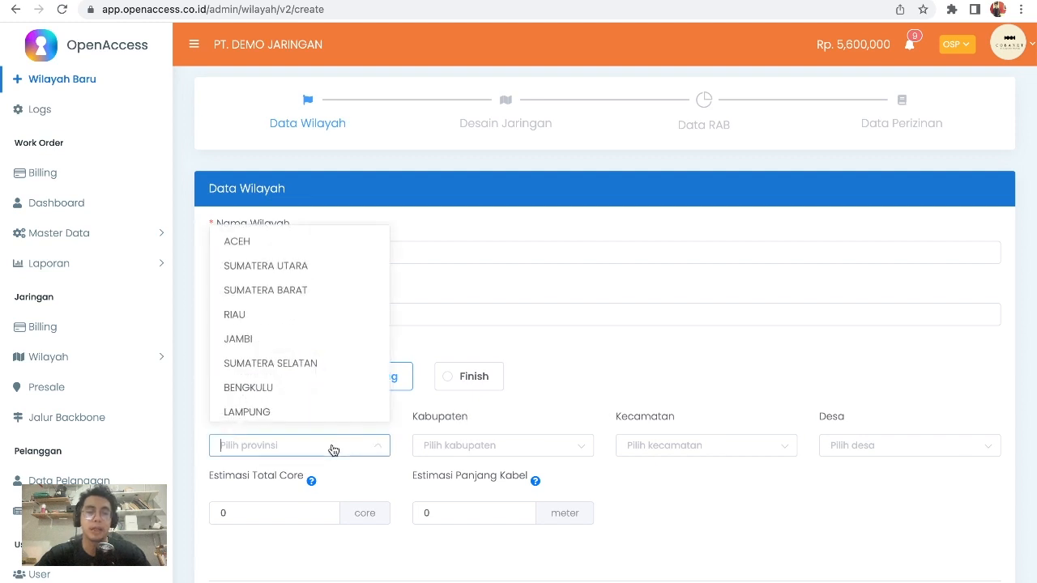
{"action": "type", "text": "bali"}
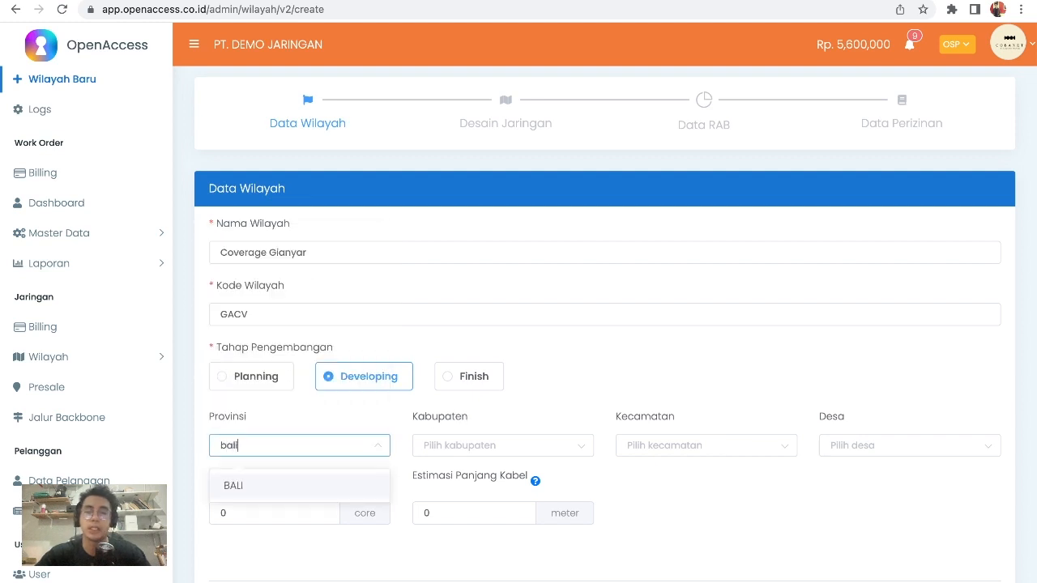
{"action": "left_click", "coordinate": [274, 484]}
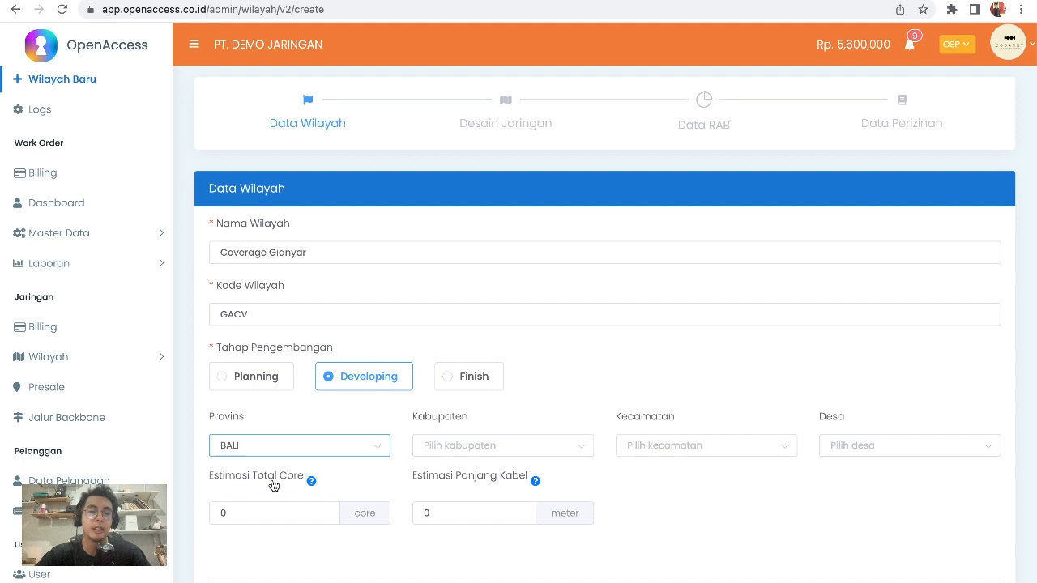
Set the new region's Kabupaten to KABUPATEN GIANYAR.
{"action": "left_click", "coordinate": [458, 444]}
{"action": "scroll", "coordinate": [523, 336], "scroll_direction": "down", "scroll_amount": 1}
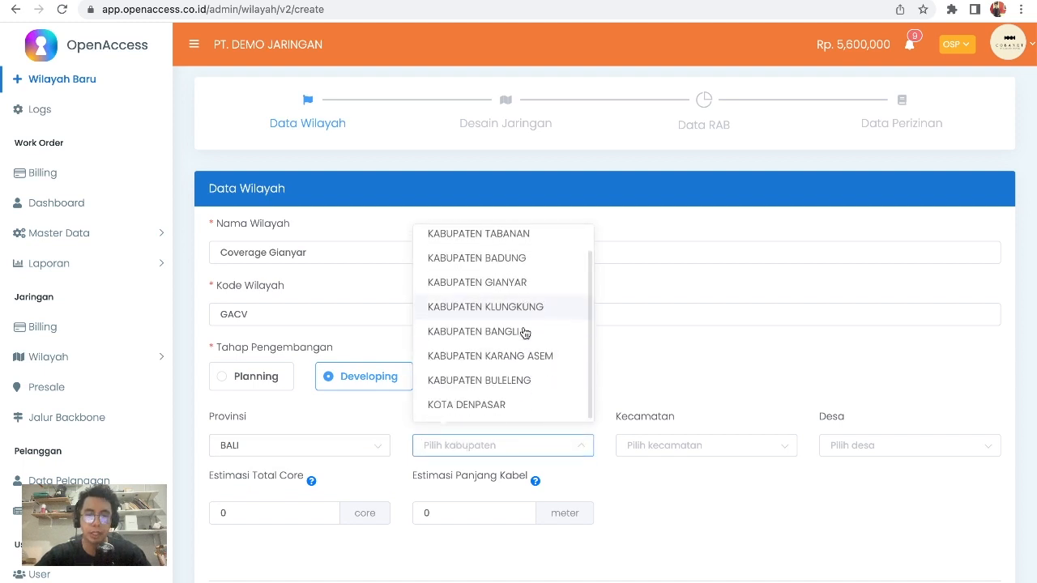
{"action": "scroll", "coordinate": [520, 331], "scroll_direction": "up", "scroll_amount": 1}
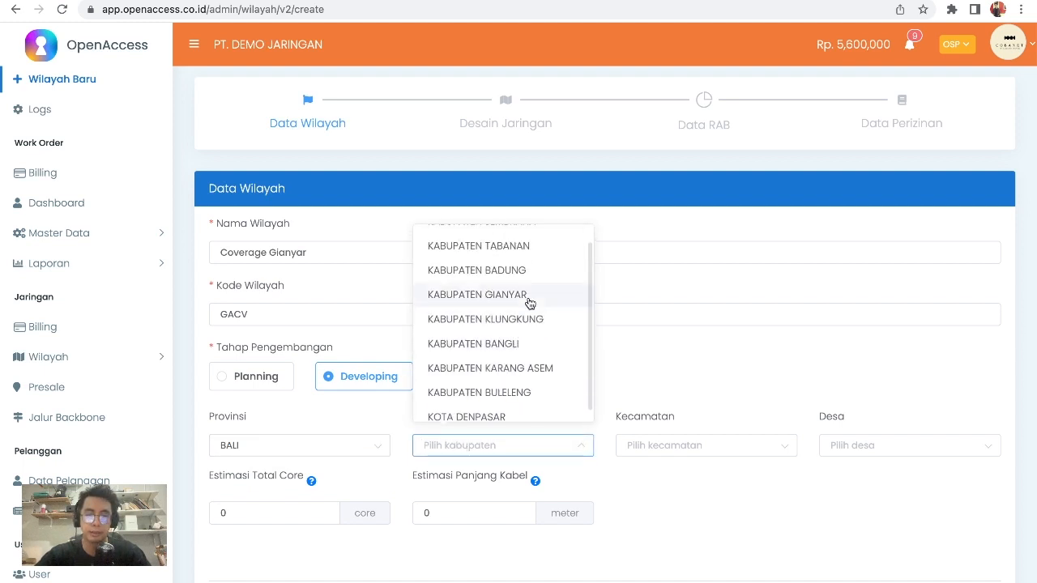
{"action": "left_click", "coordinate": [528, 299]}
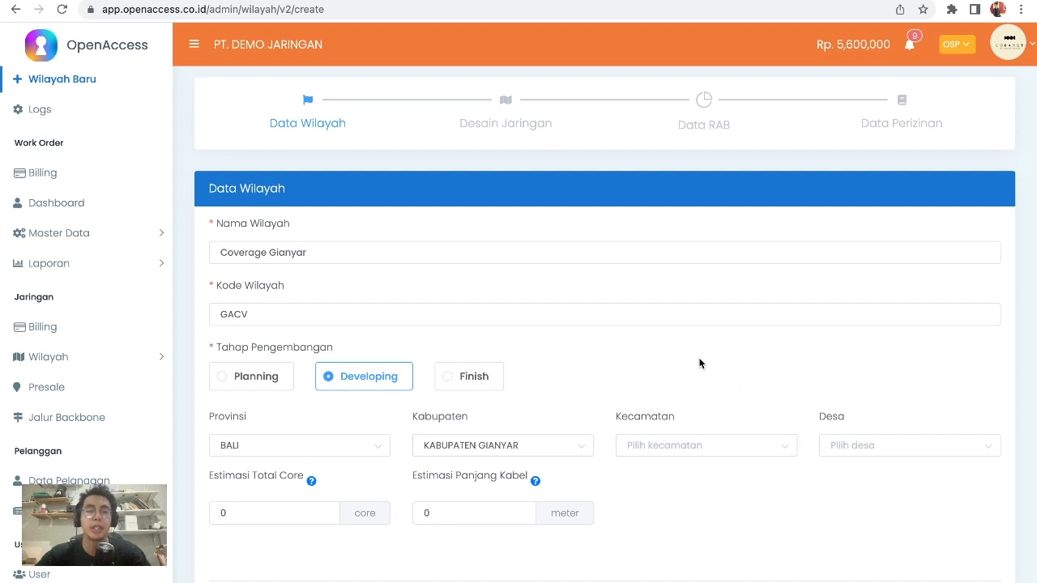
Save the new Coverage Gianyar region and confirm the save.
{"action": "scroll", "coordinate": [537, 365], "scroll_direction": "down", "scroll_amount": 2}
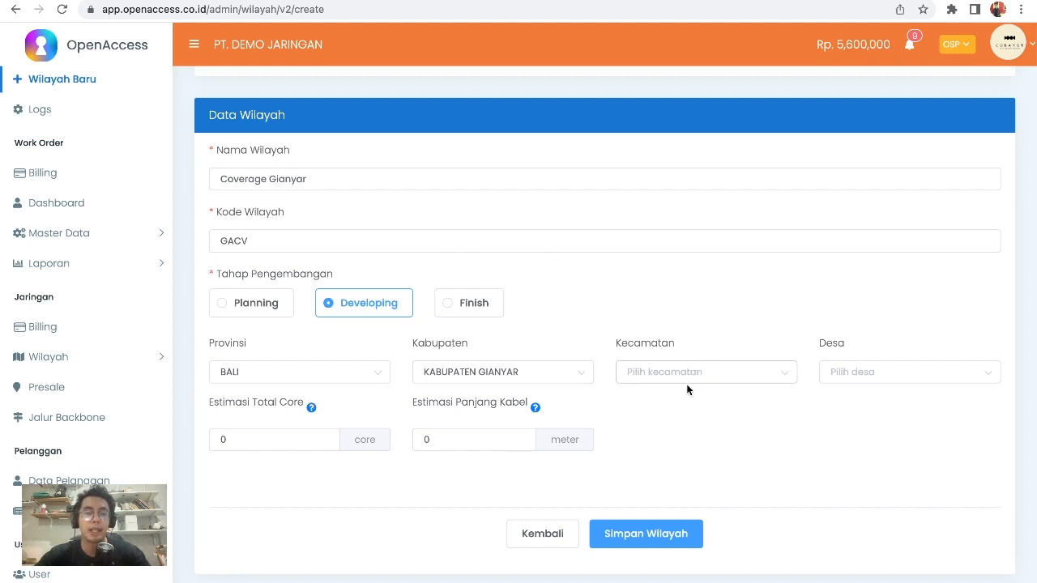
{"action": "left_click", "coordinate": [640, 538]}
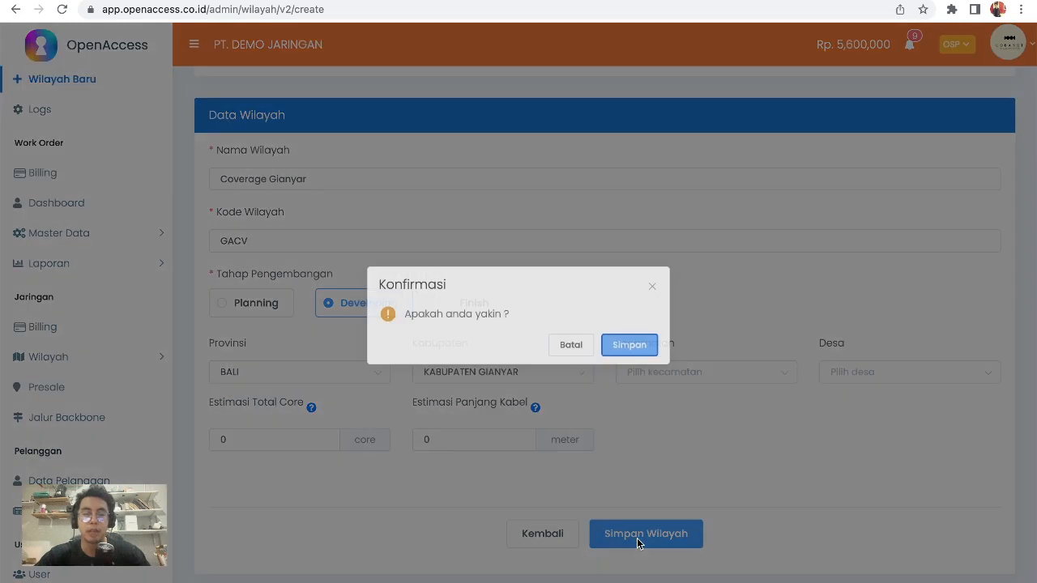
{"action": "left_click", "coordinate": [636, 348]}
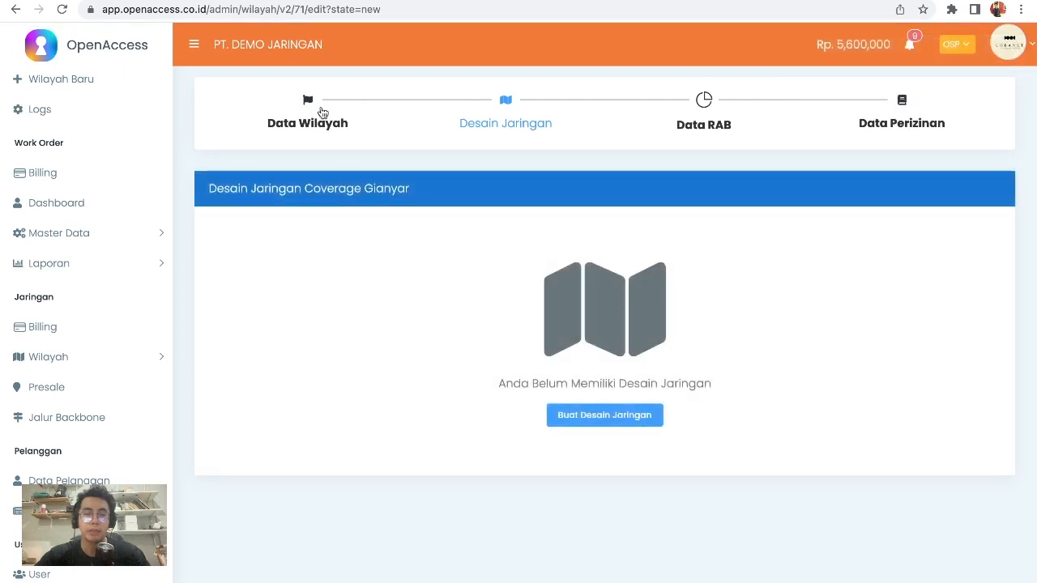
Look through the region's Data Wilayah, Desain Jaringan, Data RAB and Data Perizinan stages, including the blank Tambah Perizinan form.
{"action": "left_click", "coordinate": [320, 115]}
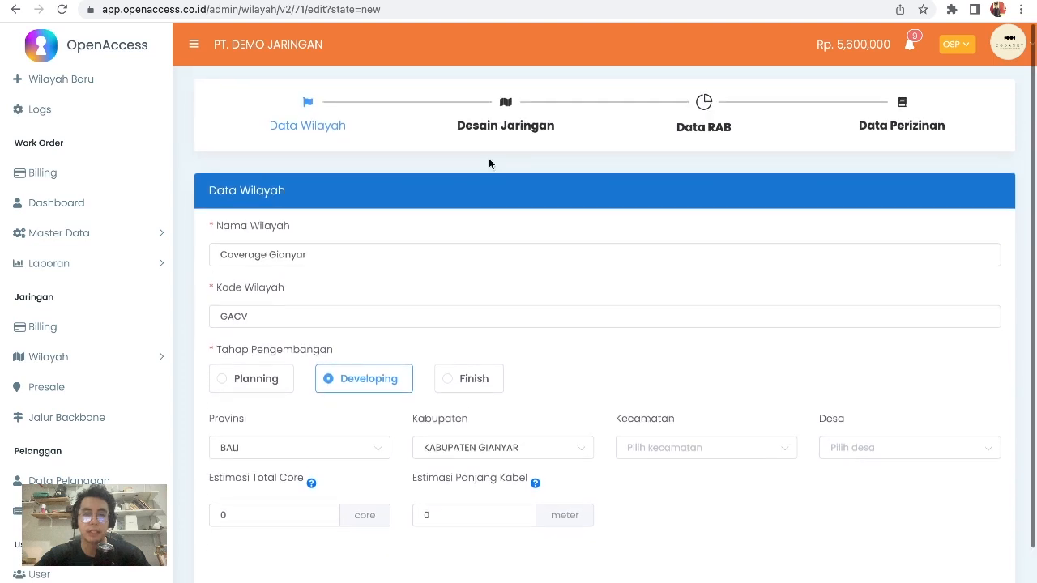
{"action": "left_click", "coordinate": [513, 128]}
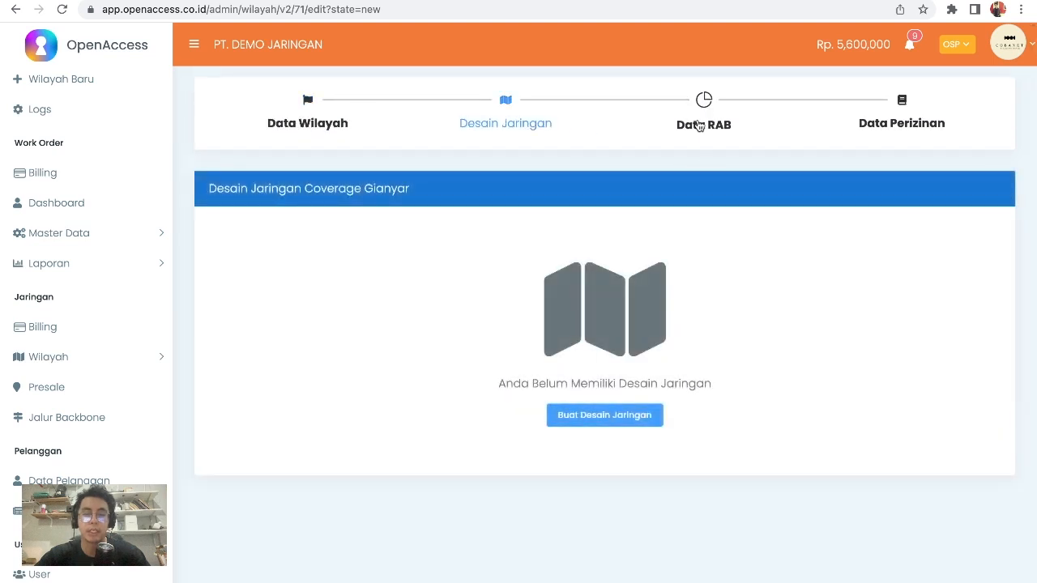
{"action": "left_click", "coordinate": [699, 127]}
{"action": "left_click", "coordinate": [897, 128]}
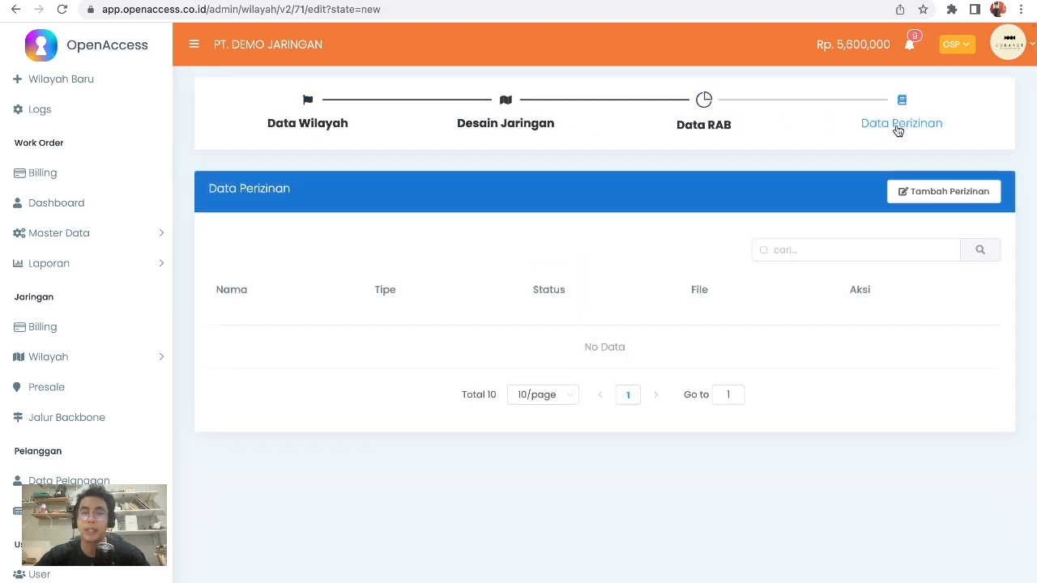
{"action": "left_click", "coordinate": [913, 201]}
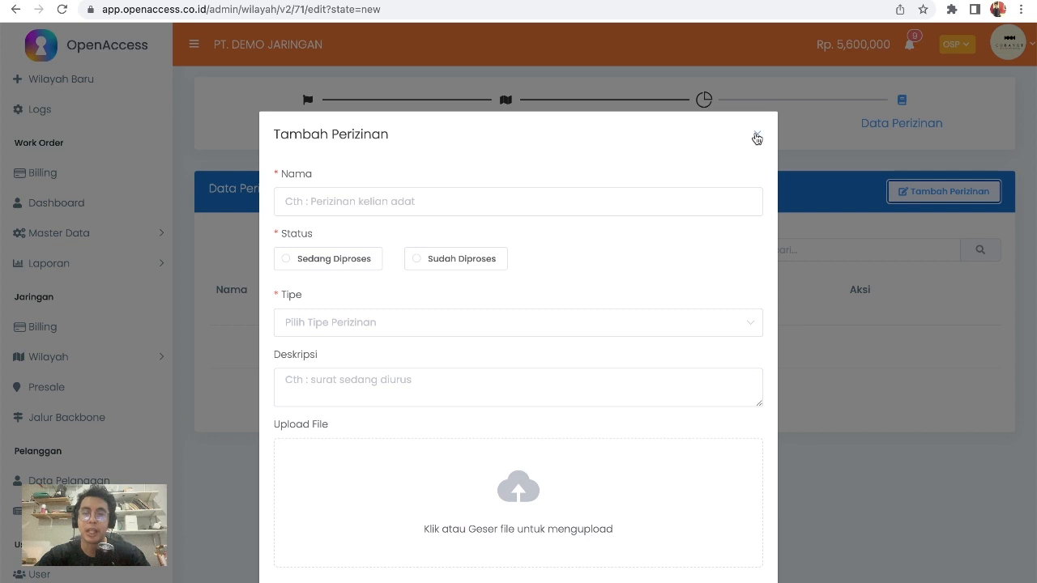
{"action": "left_click", "coordinate": [757, 136]}
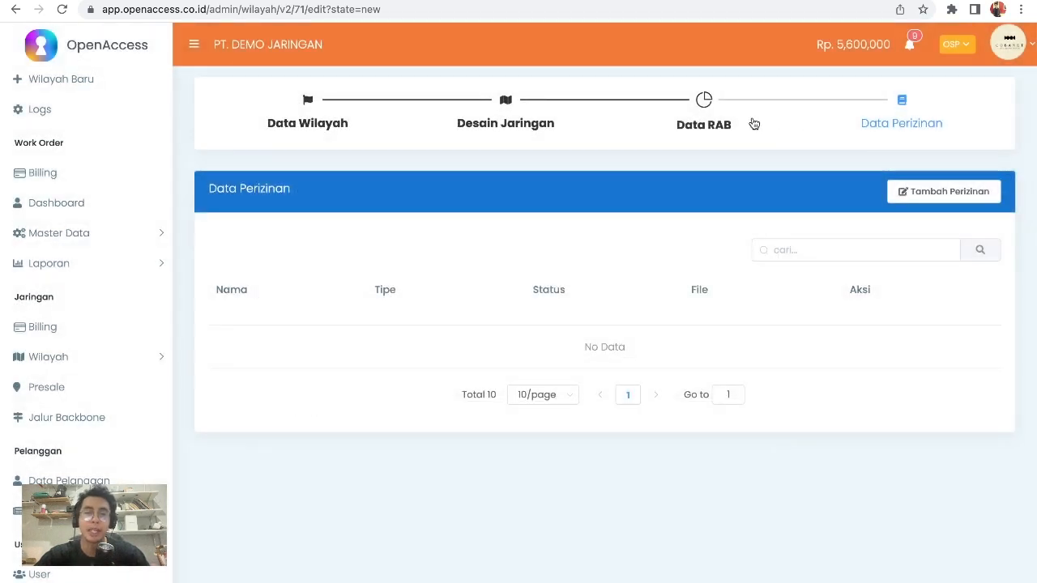
Review the Data RAB stage and its blank Tambah RAB form, and return to the region's Desain Jaringan stage.
{"action": "left_click", "coordinate": [709, 125]}
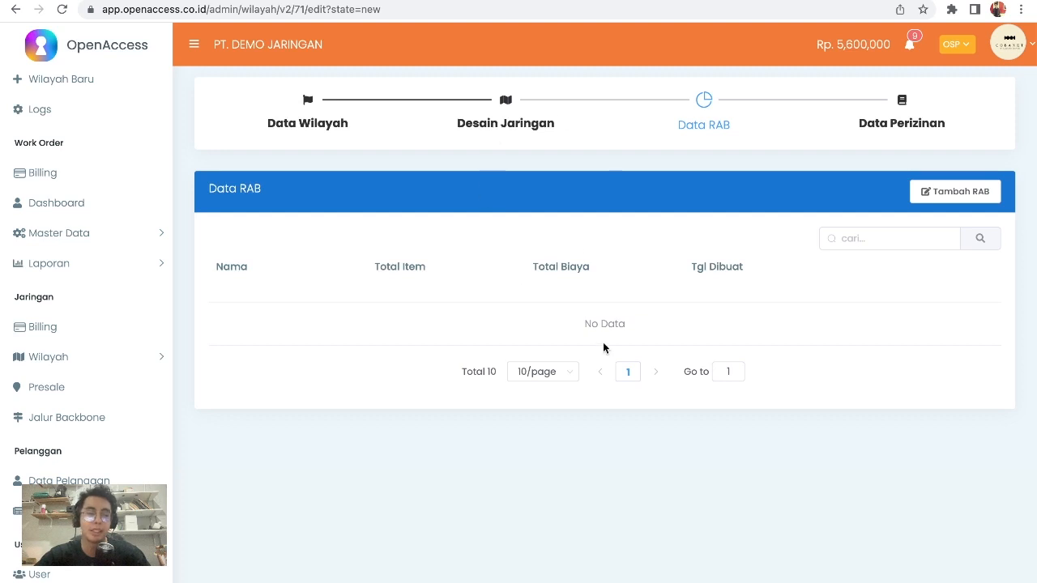
{"action": "left_click", "coordinate": [956, 193]}
{"action": "scroll", "coordinate": [567, 356], "scroll_direction": "down", "scroll_amount": 3}
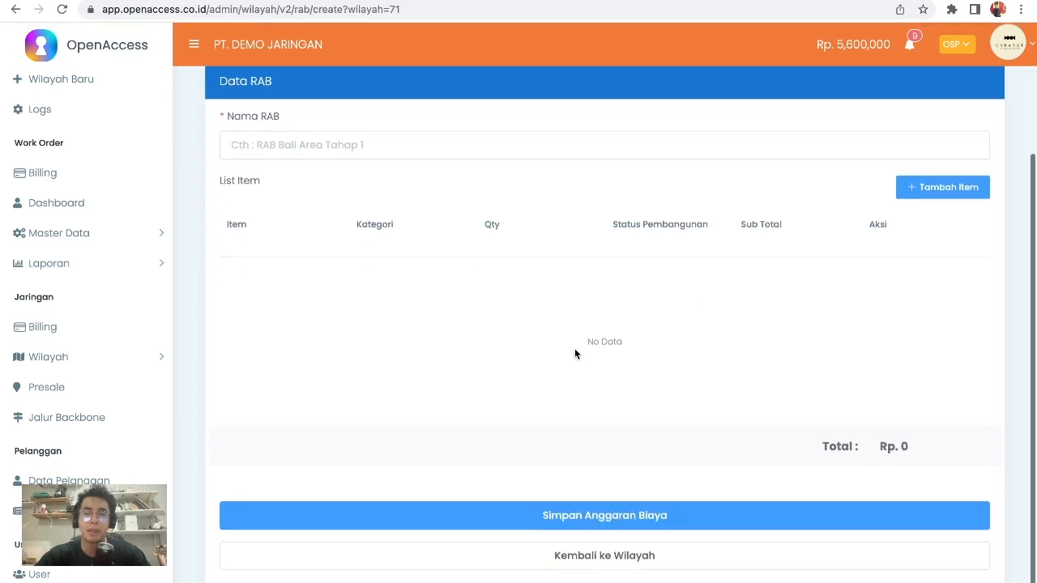
{"action": "scroll", "coordinate": [712, 192], "scroll_direction": "up", "scroll_amount": 3}
{"action": "scroll", "coordinate": [713, 191], "scroll_direction": "left", "scroll_amount": 5}
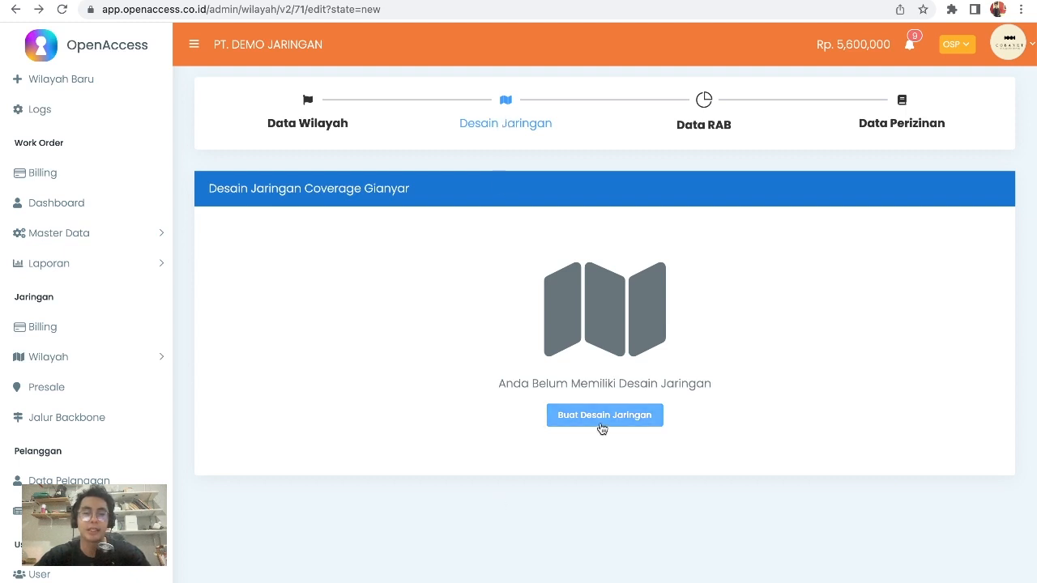
Create the network design for the Coverage Gianyar region.
{"action": "left_click", "coordinate": [602, 427]}
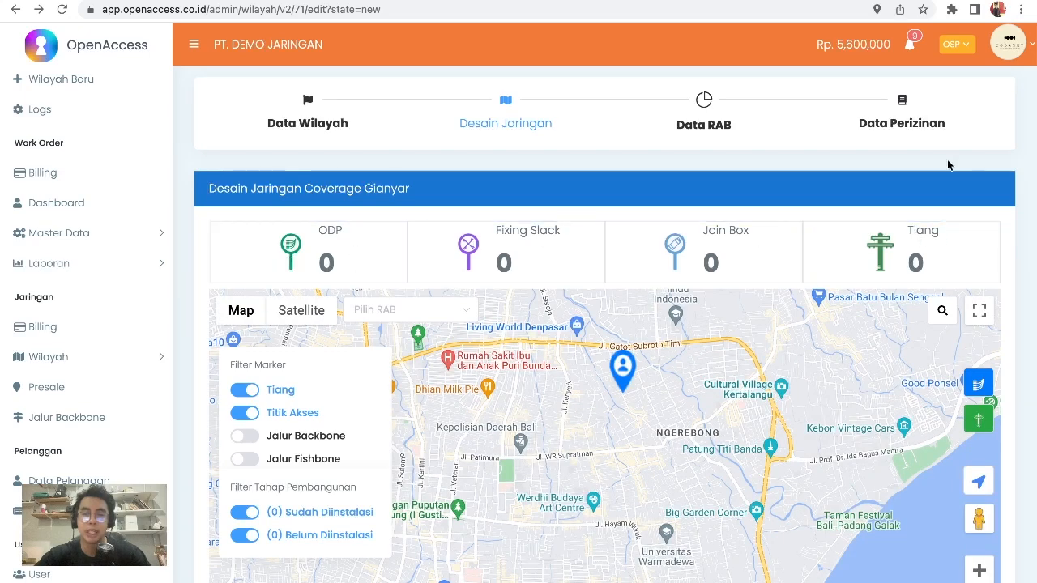
{"action": "scroll", "coordinate": [949, 164], "scroll_direction": "down", "scroll_amount": 1}
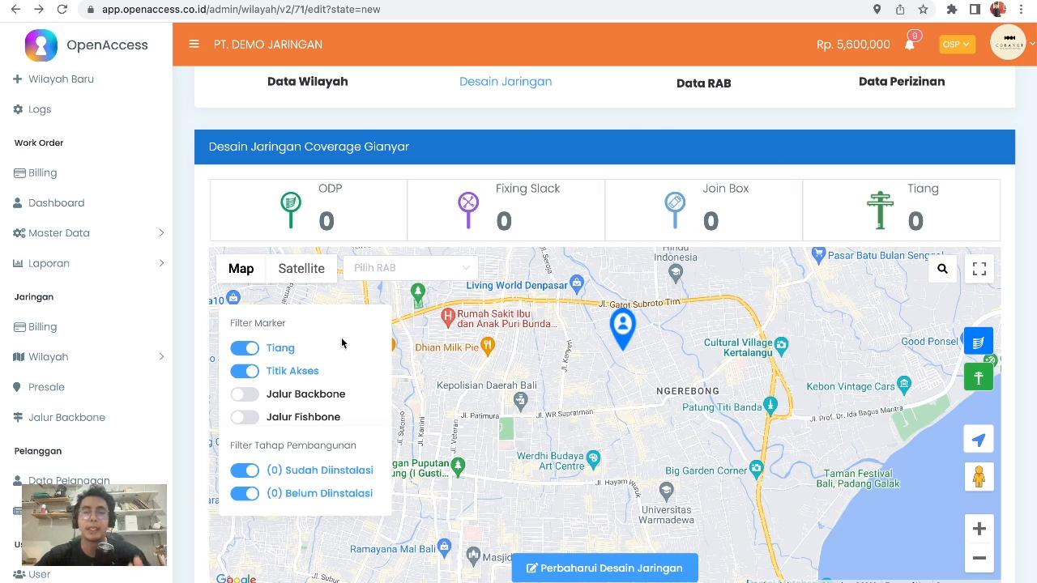
Examine the Gianyar area on the design map together with the equipment counters and marker filters.
{"action": "left_click_drag", "start_coordinate": [612, 452], "coordinate": [583, 525]}
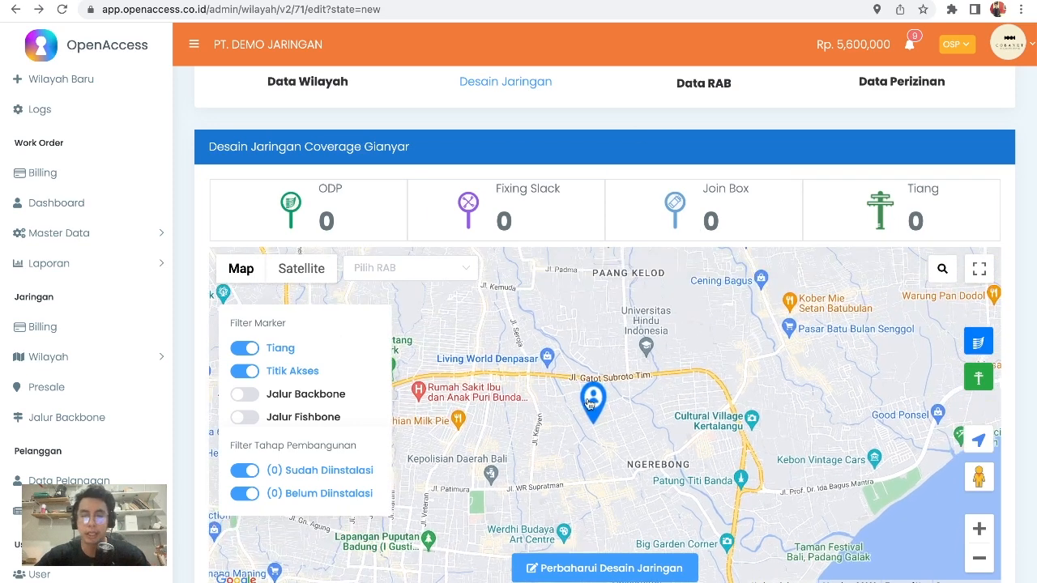
{"action": "left_click_drag", "start_coordinate": [744, 402], "coordinate": [650, 564]}
{"action": "left_click_drag", "start_coordinate": [770, 433], "coordinate": [745, 514]}
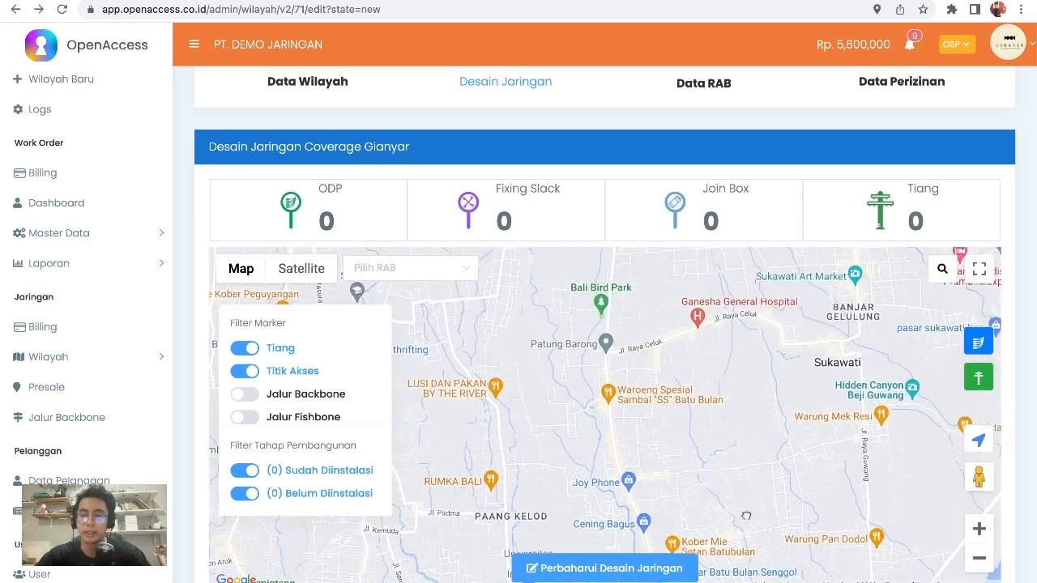
{"action": "scroll", "coordinate": [745, 513], "scroll_direction": "down", "scroll_amount": 2}
{"action": "scroll", "coordinate": [745, 514], "scroll_direction": "down", "scroll_amount": 2}
{"action": "left_click_drag", "start_coordinate": [782, 462], "coordinate": [660, 513]}
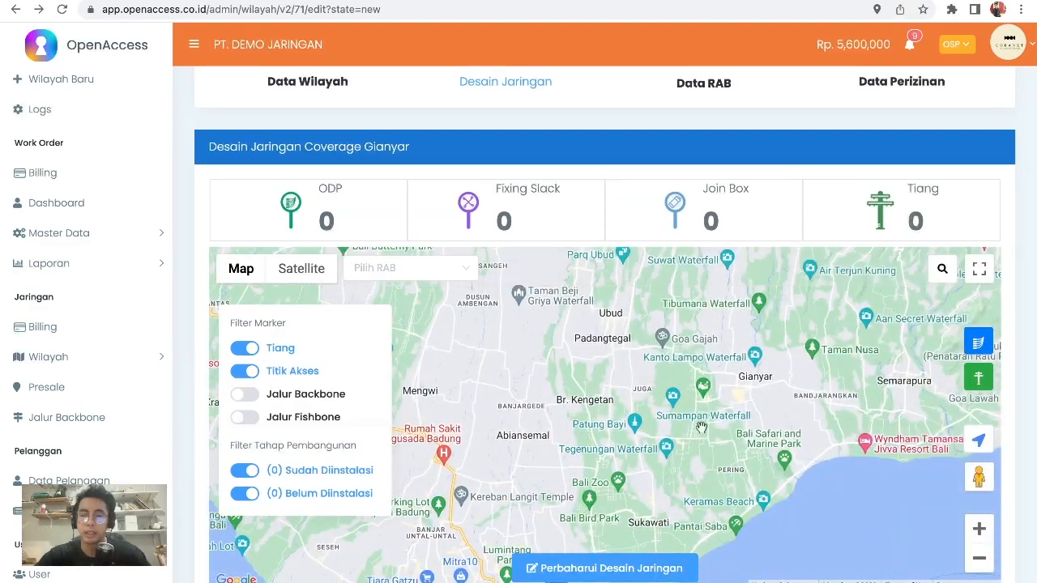
{"action": "scroll", "coordinate": [701, 426], "scroll_direction": "up", "scroll_amount": 2}
{"action": "scroll", "coordinate": [702, 427], "scroll_direction": "down", "scroll_amount": 2}
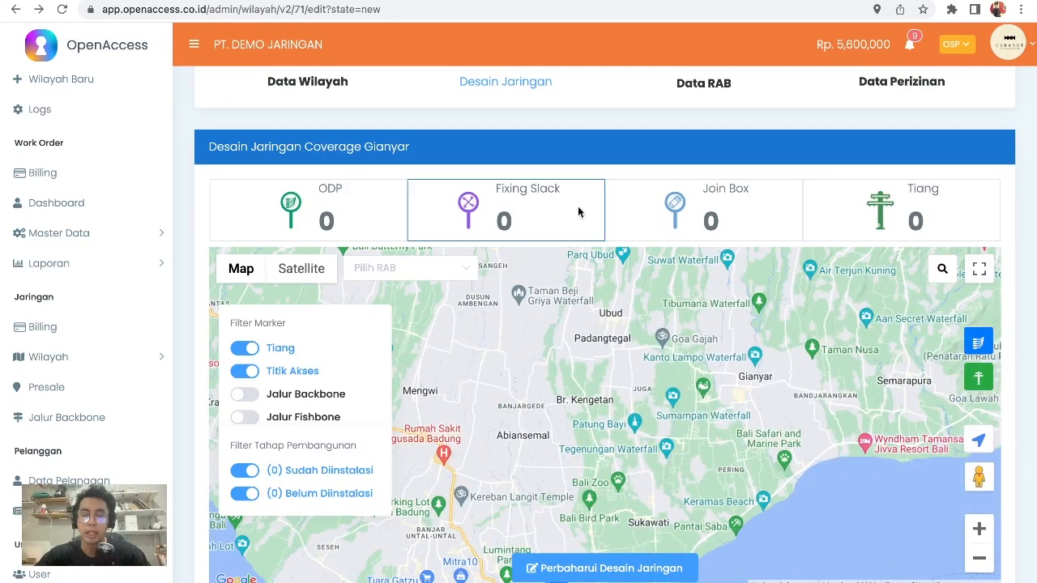
{"action": "scroll", "coordinate": [207, 264], "scroll_direction": "down", "scroll_amount": 1}
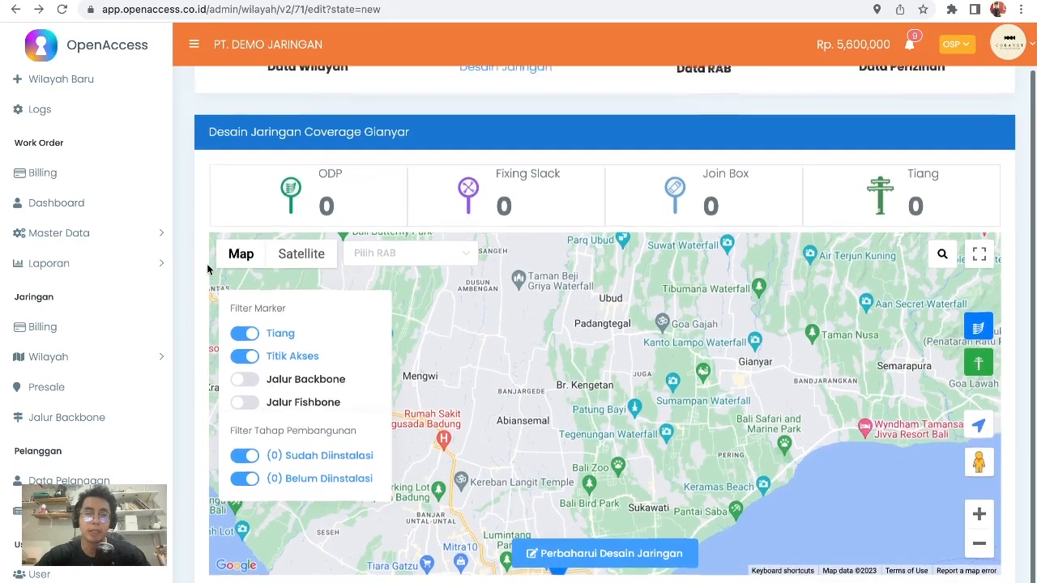
{"action": "scroll", "coordinate": [208, 263], "scroll_direction": "up", "scroll_amount": 2}
{"action": "scroll", "coordinate": [350, 167], "scroll_direction": "down", "scroll_amount": 1}
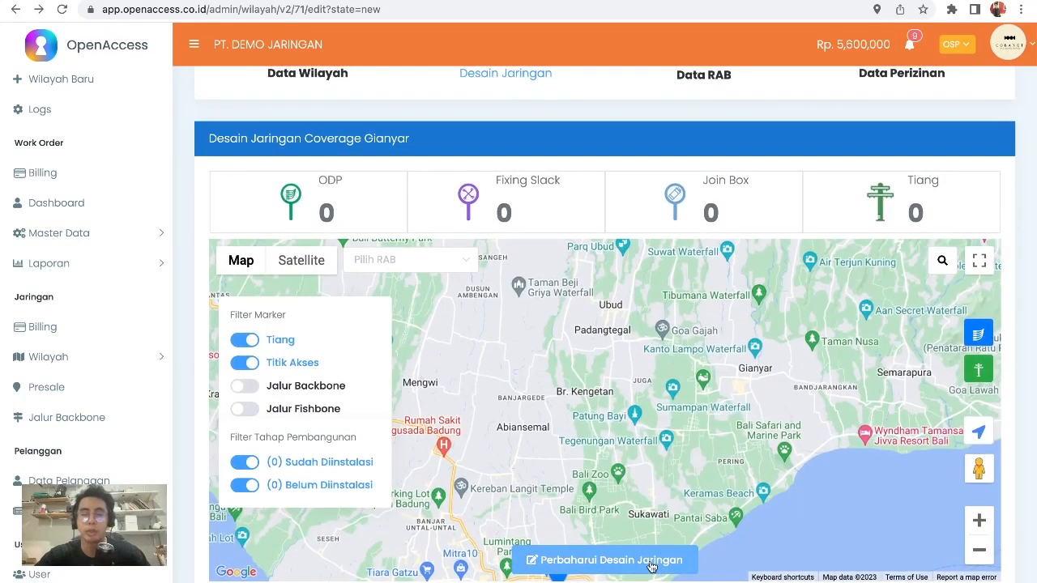
Open the Coverage Gianyar network design for editing and show its map in Satellite view.
{"action": "left_click", "coordinate": [651, 560]}
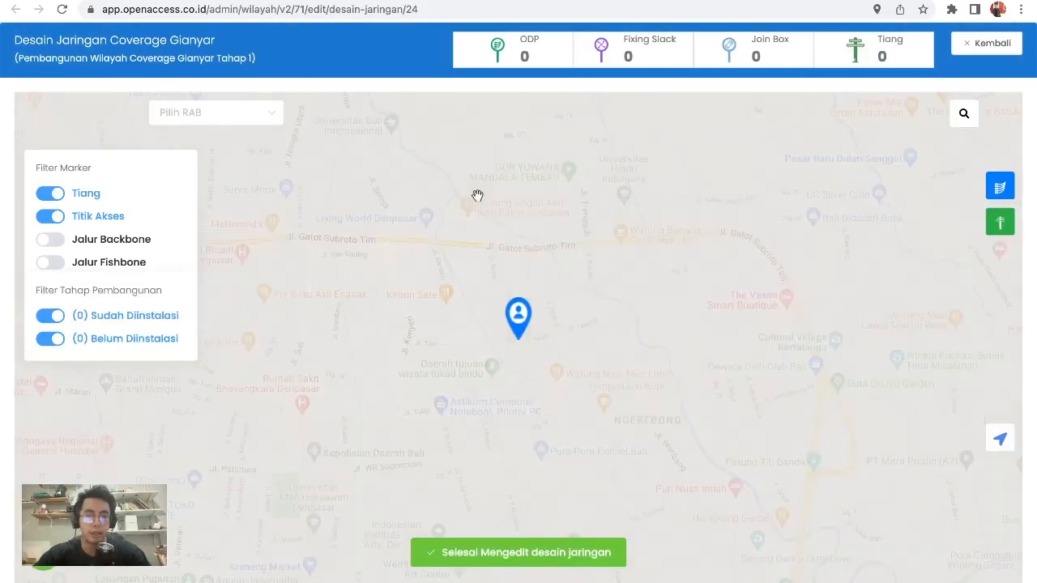
{"action": "scroll", "coordinate": [487, 368], "scroll_direction": "down", "scroll_amount": 3}
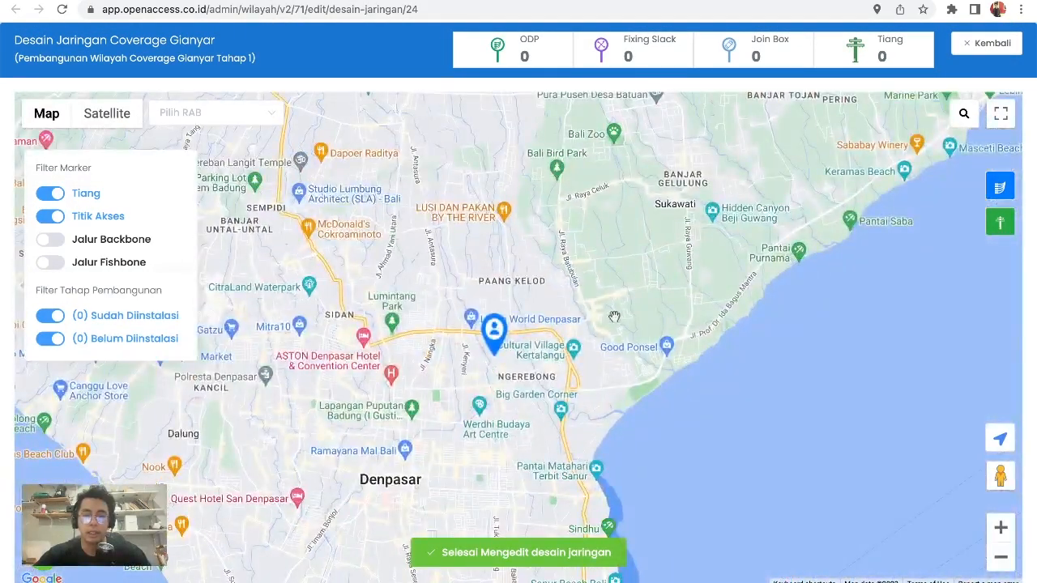
{"action": "left_click_drag", "start_coordinate": [488, 216], "coordinate": [472, 366]}
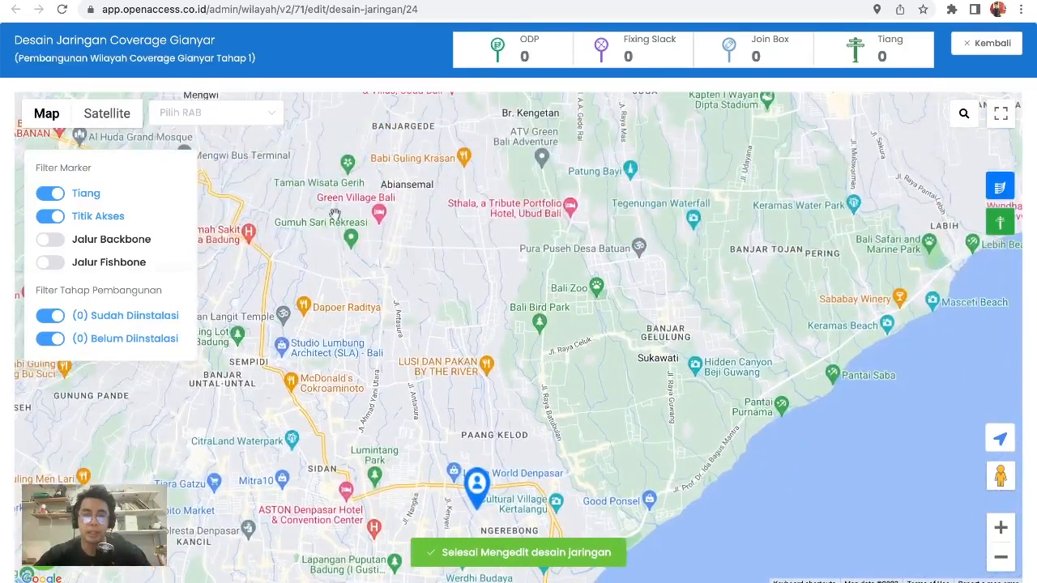
{"action": "left_click", "coordinate": [107, 114]}
{"action": "scroll", "coordinate": [561, 294], "scroll_direction": "up", "scroll_amount": 2}
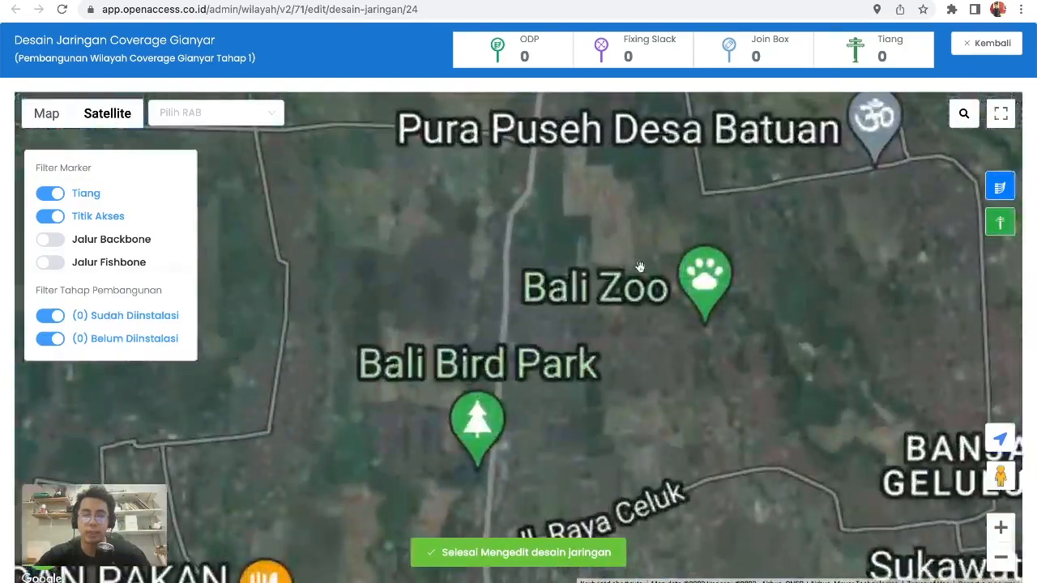
{"action": "left_click_drag", "start_coordinate": [460, 154], "coordinate": [620, 437]}
{"action": "scroll", "coordinate": [619, 438], "scroll_direction": "down", "scroll_amount": 2}
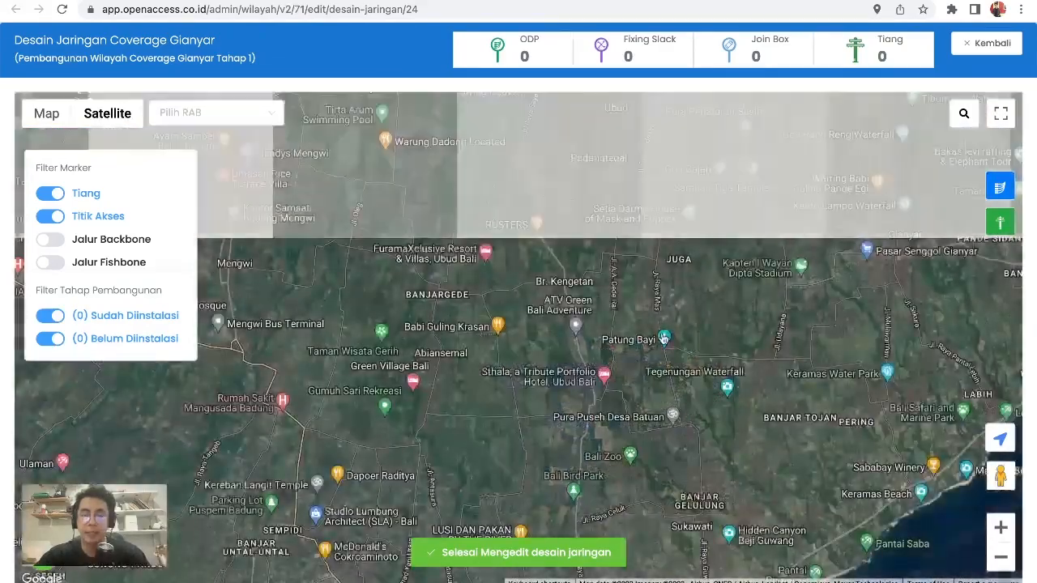
{"action": "left_click_drag", "start_coordinate": [633, 274], "coordinate": [592, 334]}
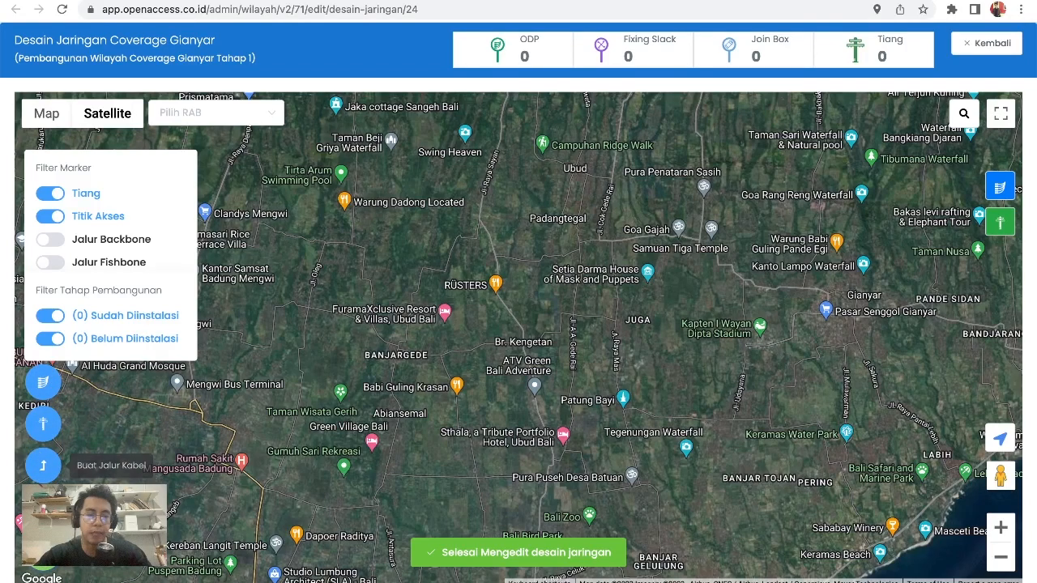
Switch to boundary update mode and trace the northern boundary from near Bali Swing past Campuhan Ridge Walk to near Goa Rang Reng Waterfall.
{"action": "left_click", "coordinate": [43, 551]}
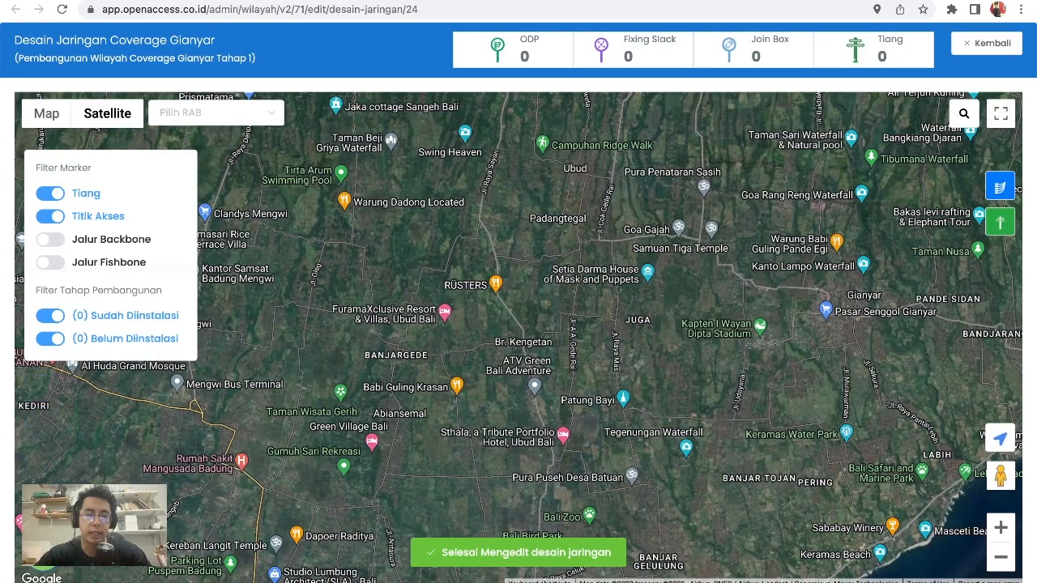
{"action": "left_click", "coordinate": [43, 551]}
{"action": "left_click", "coordinate": [43, 550]}
{"action": "left_click", "coordinate": [43, 550]}
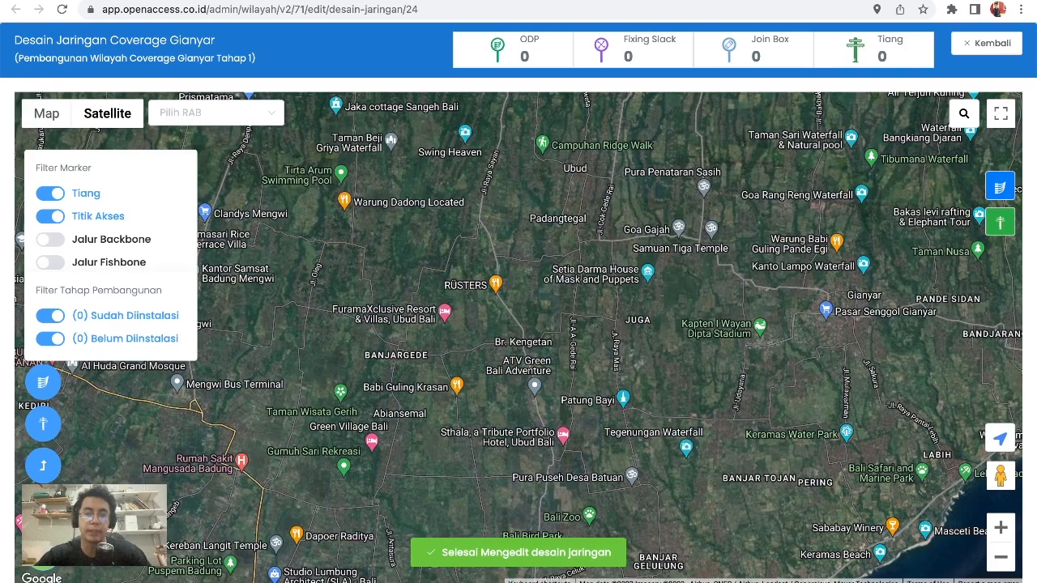
{"action": "left_click", "coordinate": [43, 507]}
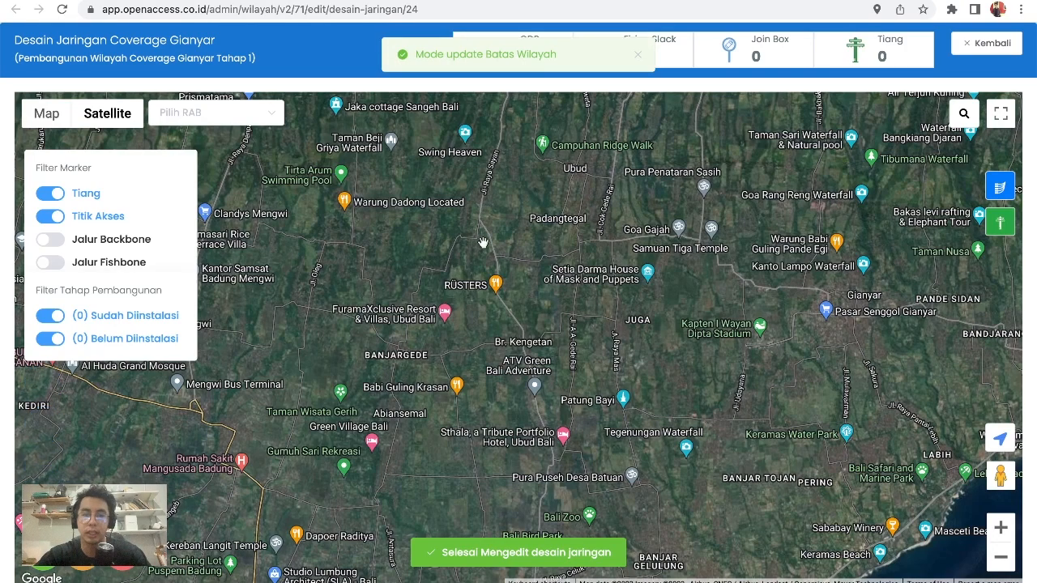
{"action": "left_click_drag", "start_coordinate": [496, 195], "coordinate": [443, 330]}
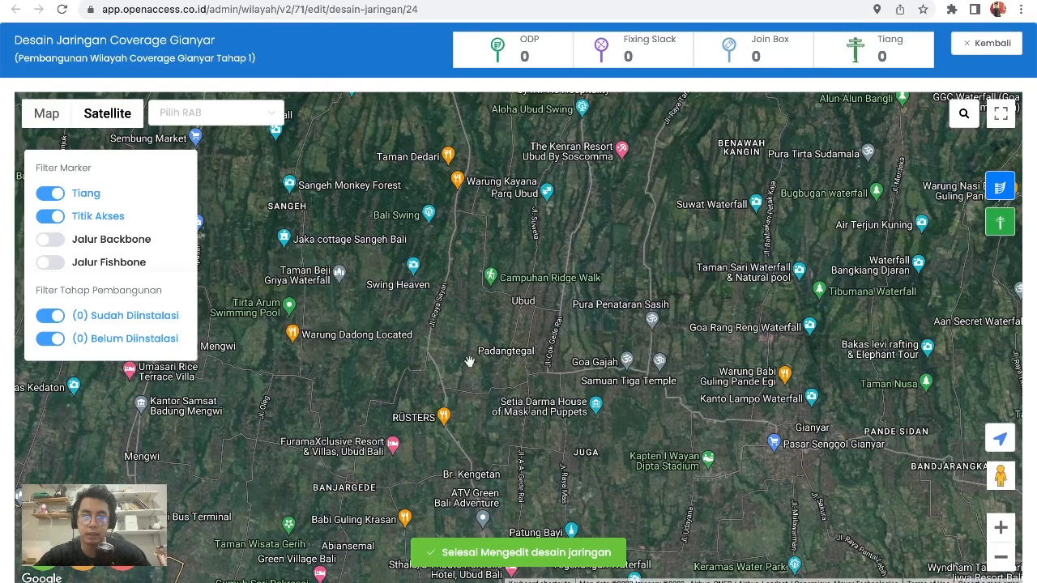
{"action": "left_click_drag", "start_coordinate": [469, 361], "coordinate": [437, 317]}
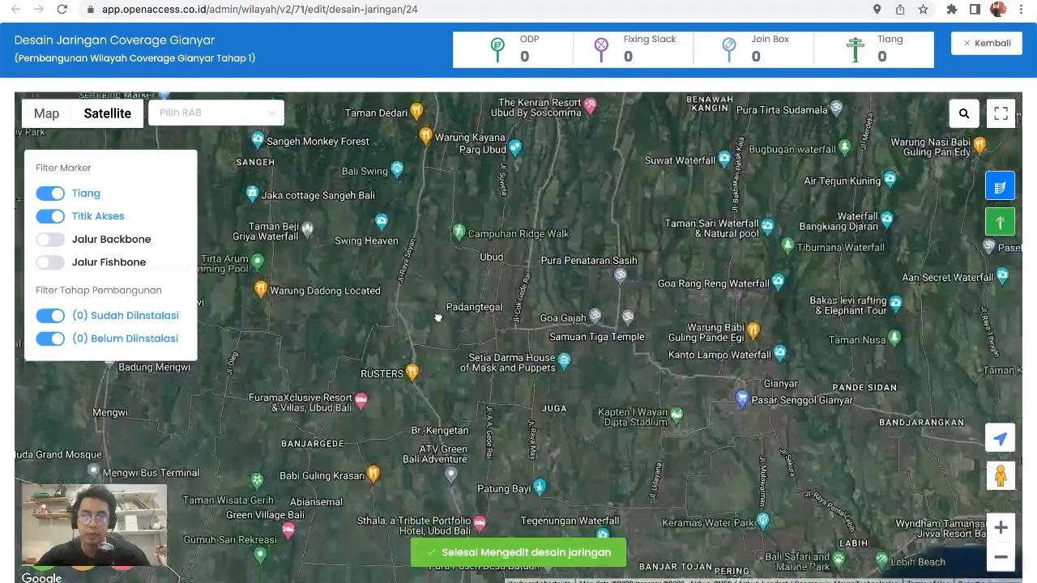
{"action": "left_click", "coordinate": [423, 167]}
{"action": "left_click", "coordinate": [455, 177]}
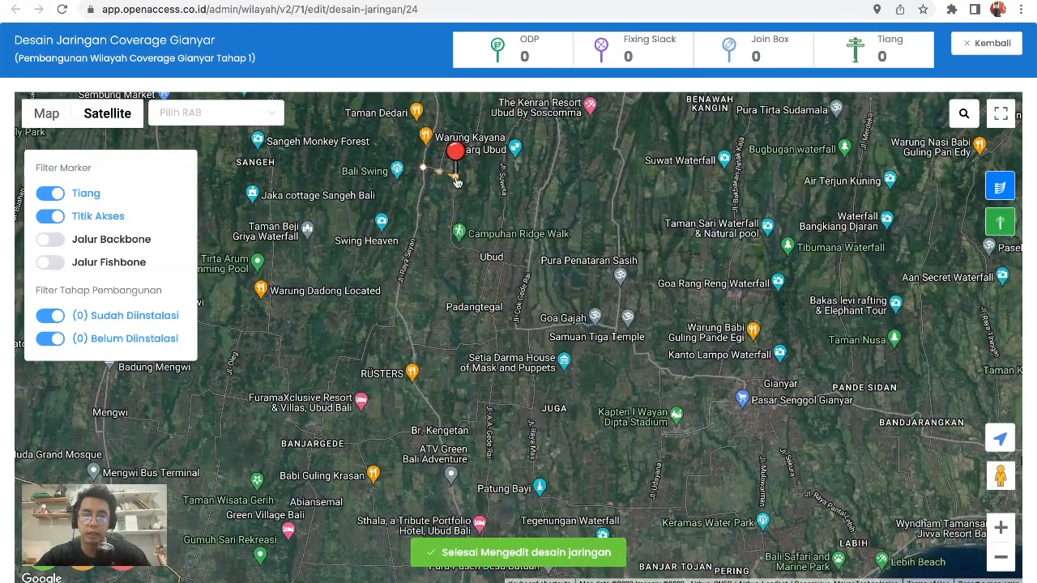
{"action": "left_click", "coordinate": [465, 243]}
{"action": "left_click", "coordinate": [570, 254]}
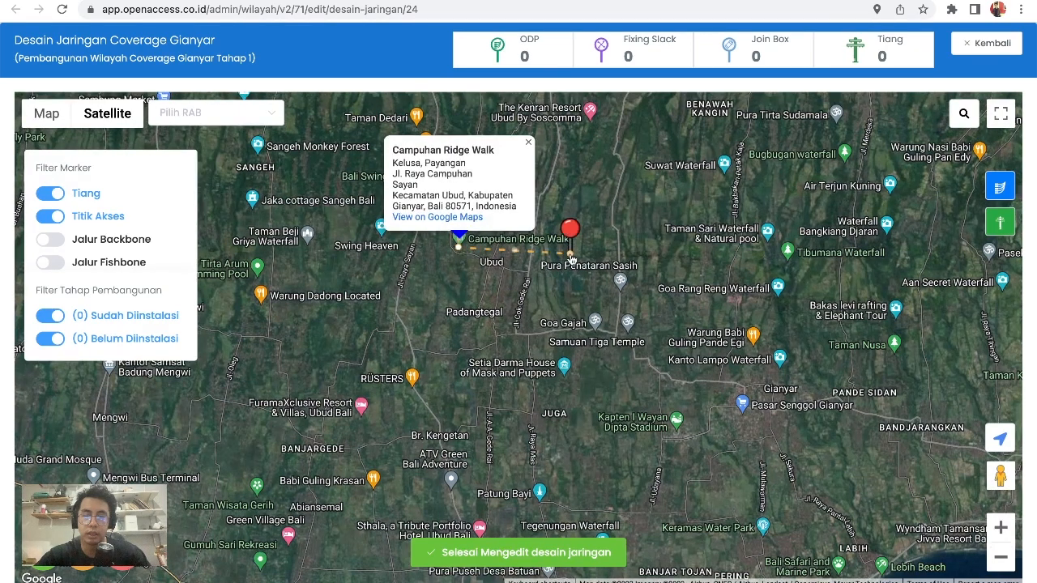
{"action": "left_click", "coordinate": [648, 251]}
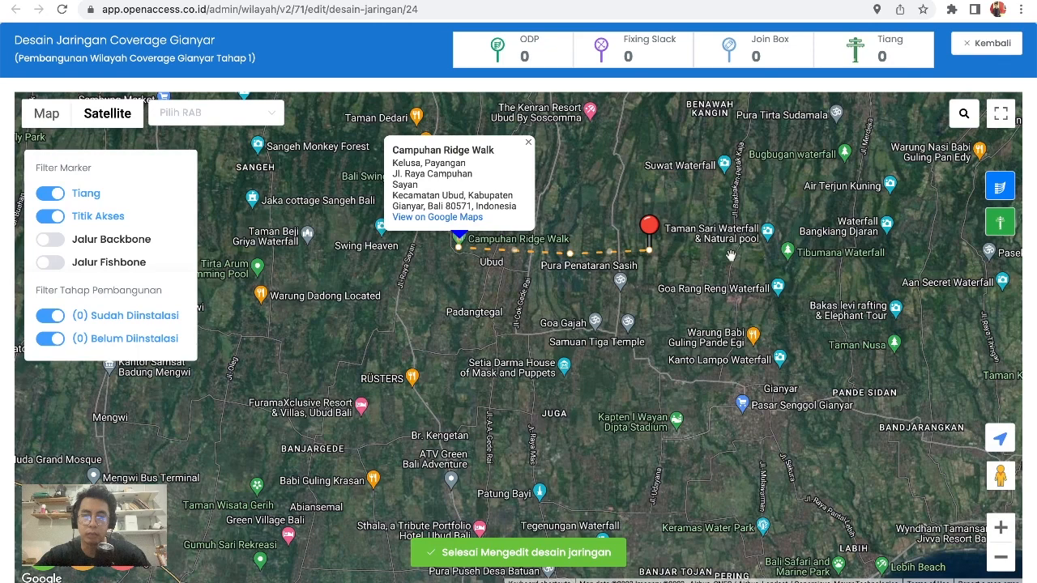
{"action": "left_click", "coordinate": [729, 255]}
{"action": "left_click", "coordinate": [763, 271]}
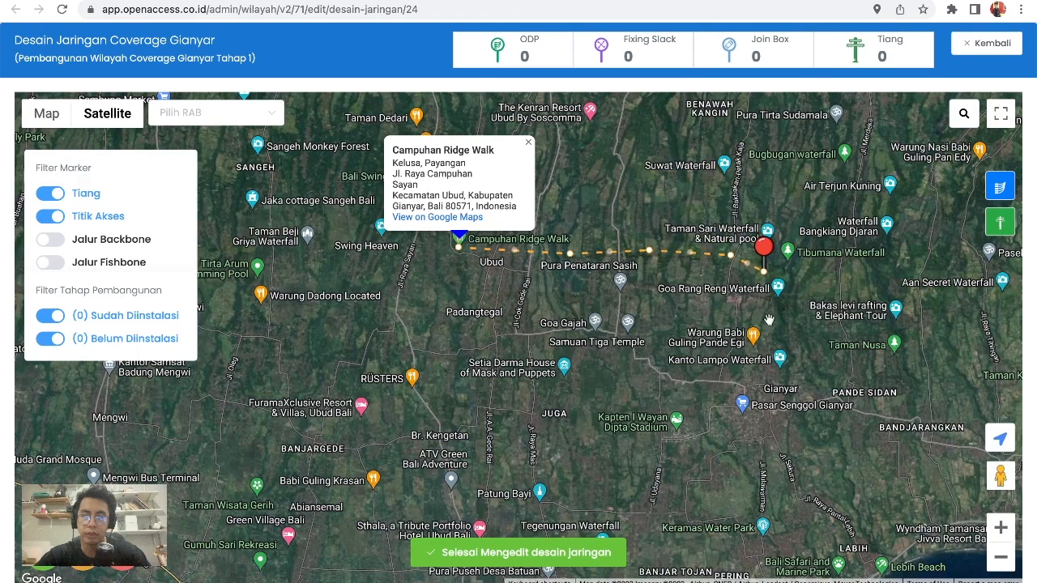
Continue the region boundary down the eastern side past Gianyar and along the southern side to Patung Bayi.
{"action": "left_click", "coordinate": [762, 347]}
{"action": "left_click", "coordinate": [757, 387]}
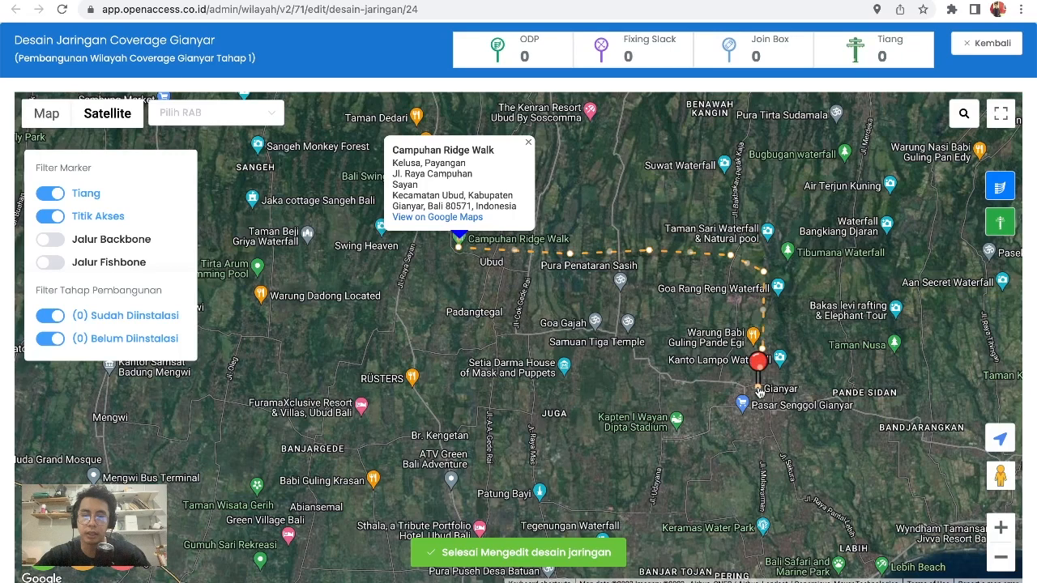
{"action": "left_click", "coordinate": [742, 439]}
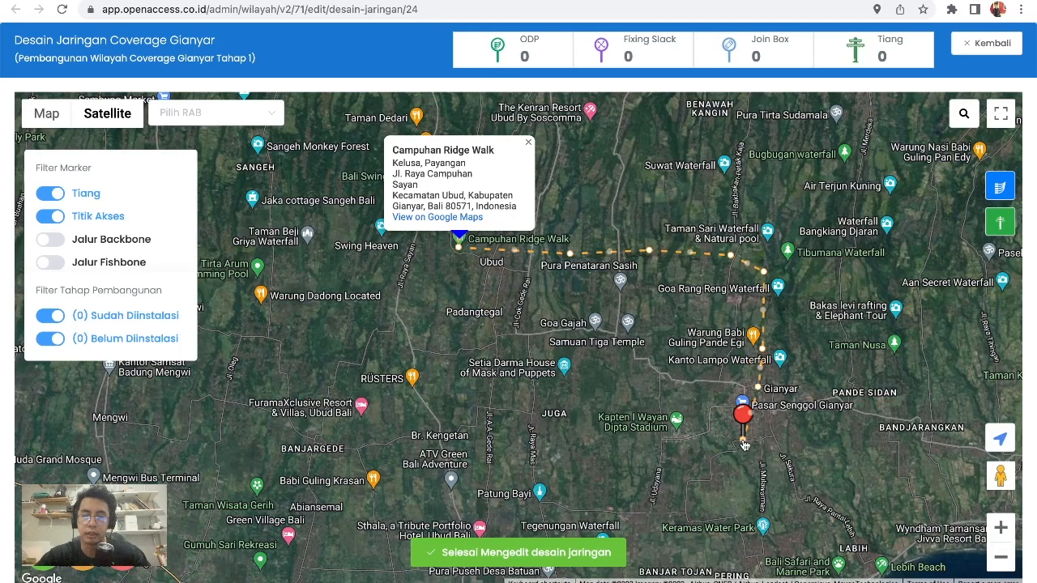
{"action": "left_click", "coordinate": [716, 497]}
{"action": "left_click", "coordinate": [684, 513]}
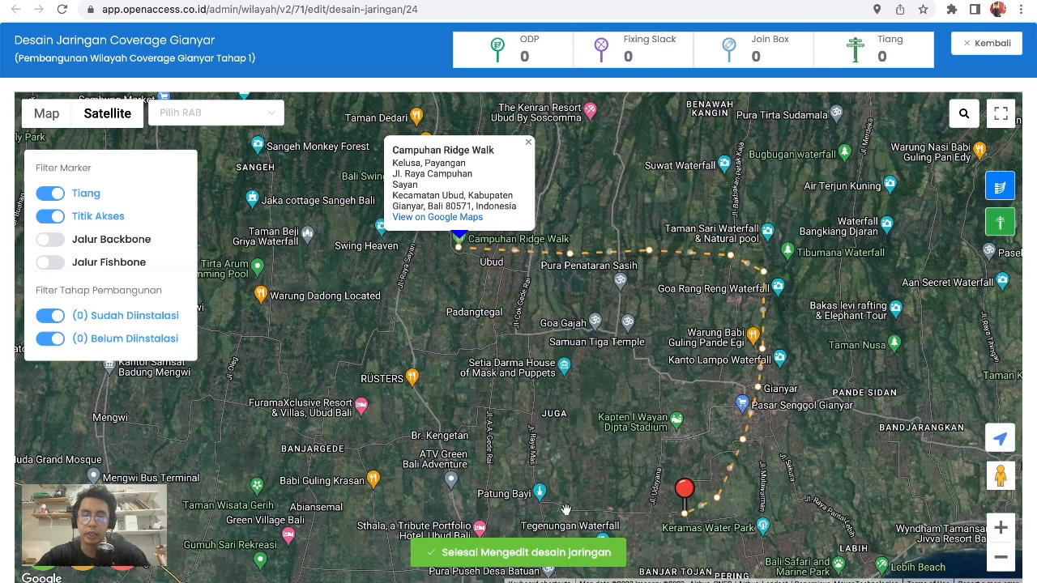
{"action": "left_click", "coordinate": [547, 507]}
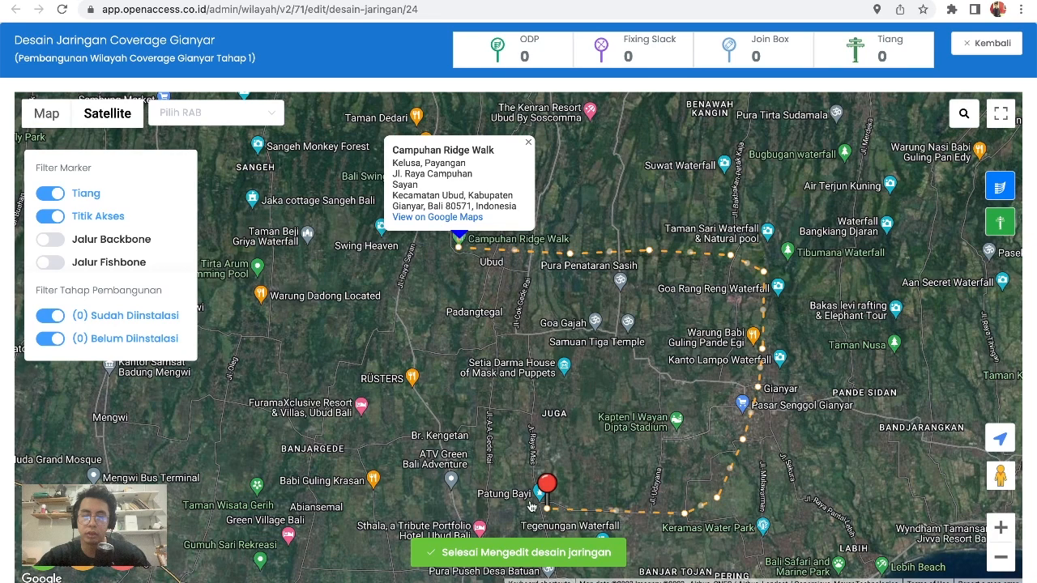
Trace the western boundary past Juga, Br. Kengetan and Swing Heaven, join it at Campuhan Ridge Walk, and dismiss the place info.
{"action": "left_click", "coordinate": [527, 423]}
{"action": "left_click", "coordinate": [483, 430]}
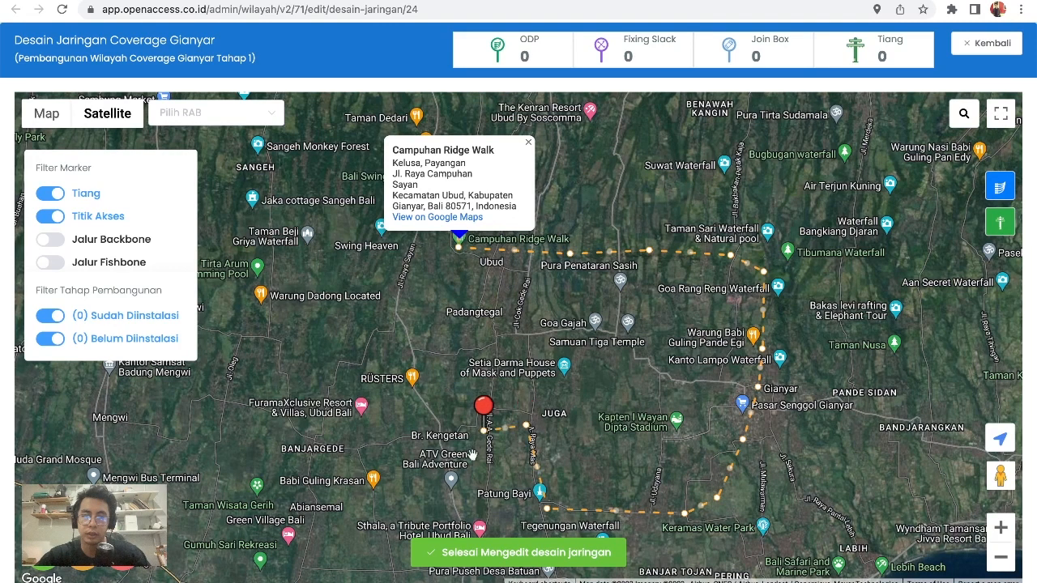
{"action": "left_click", "coordinate": [404, 423]}
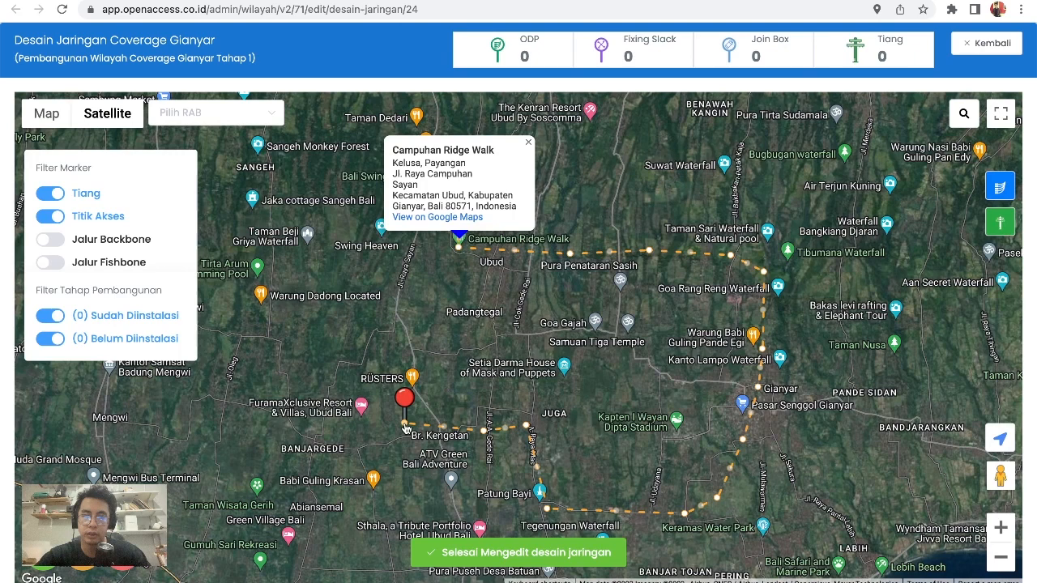
{"action": "left_click", "coordinate": [377, 346]}
{"action": "left_click", "coordinate": [378, 277]}
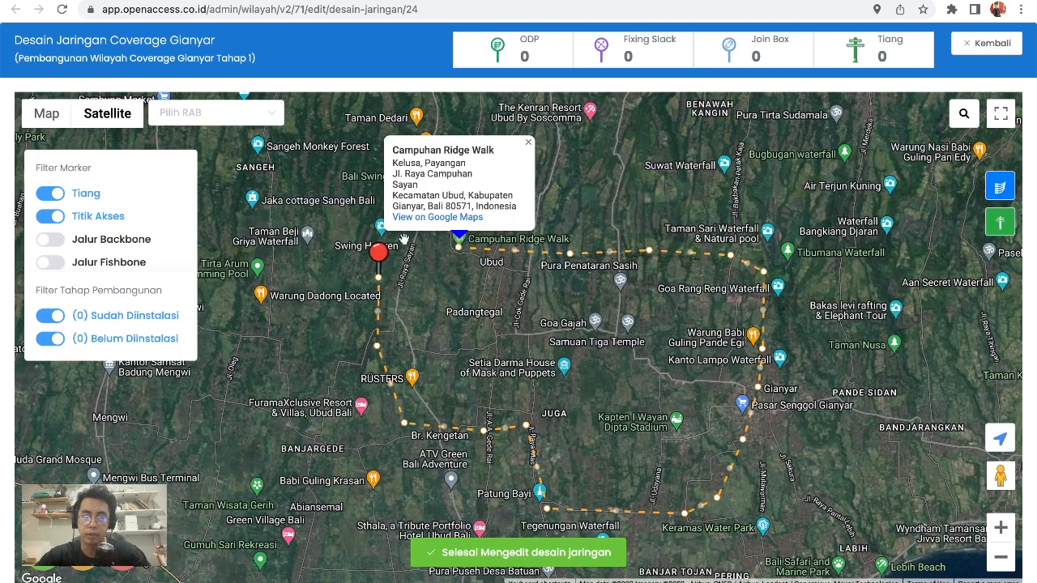
{"action": "left_click", "coordinate": [404, 240]}
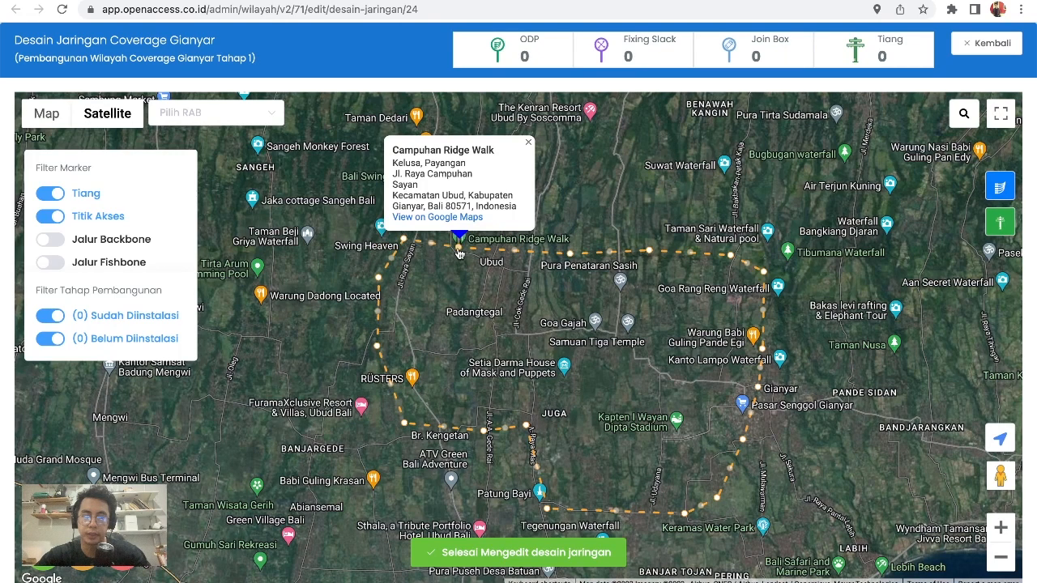
{"action": "left_click", "coordinate": [530, 144]}
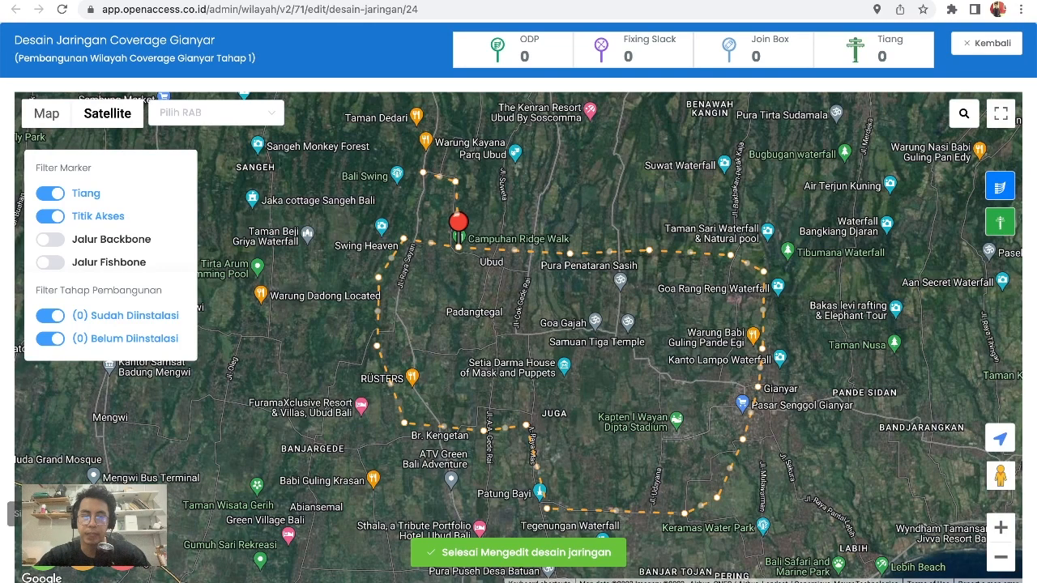
Save the drawn region boundary and leave boundary update mode.
{"action": "left_click", "coordinate": [43, 554]}
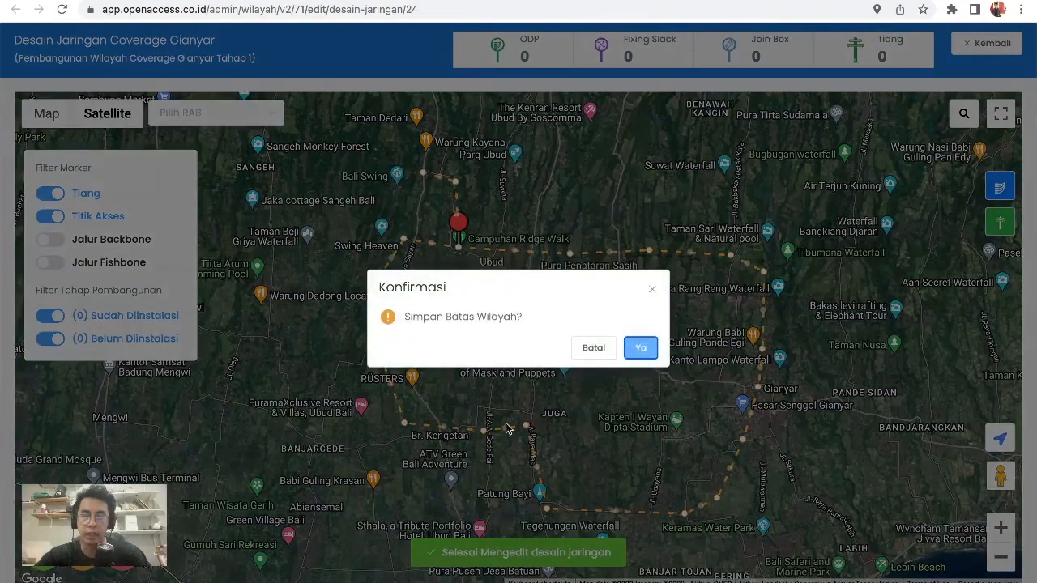
{"action": "left_click", "coordinate": [640, 348]}
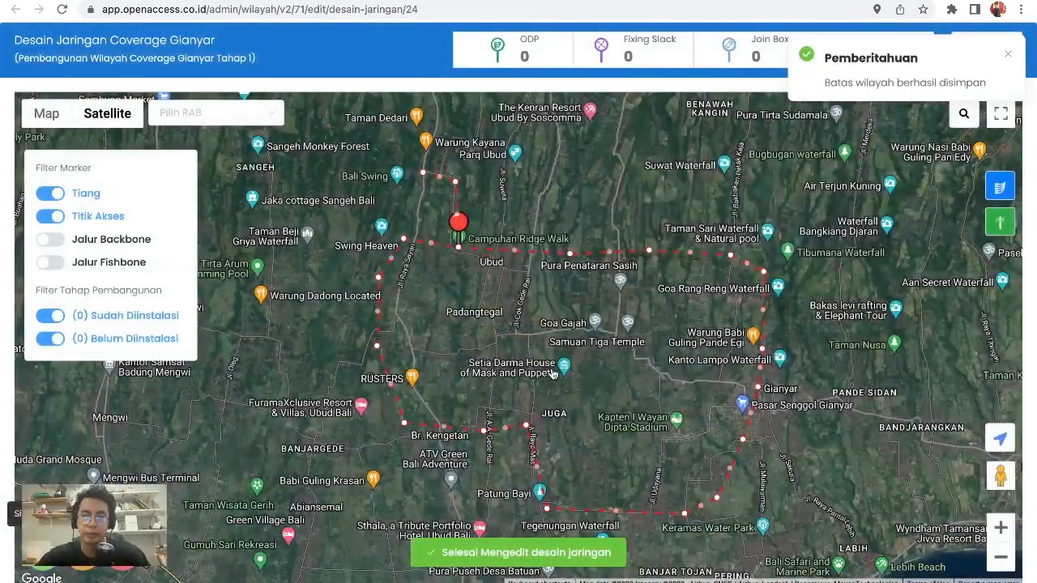
{"action": "scroll", "coordinate": [543, 369], "scroll_direction": "up", "scroll_amount": 3}
{"action": "scroll", "coordinate": [550, 362], "scroll_direction": "down", "scroll_amount": 3}
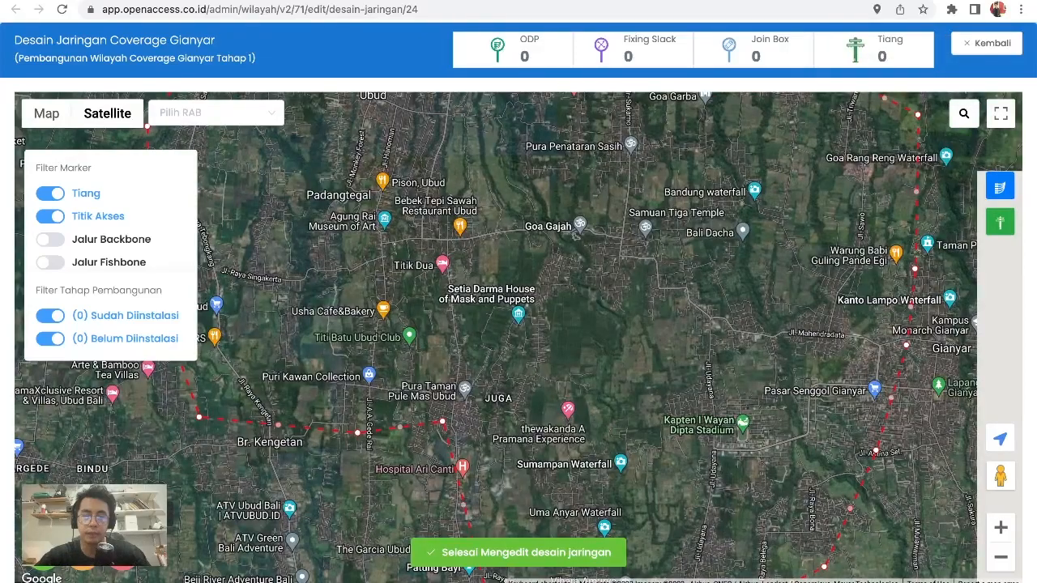
{"action": "left_click", "coordinate": [465, 553]}
{"action": "left_click", "coordinate": [640, 356]}
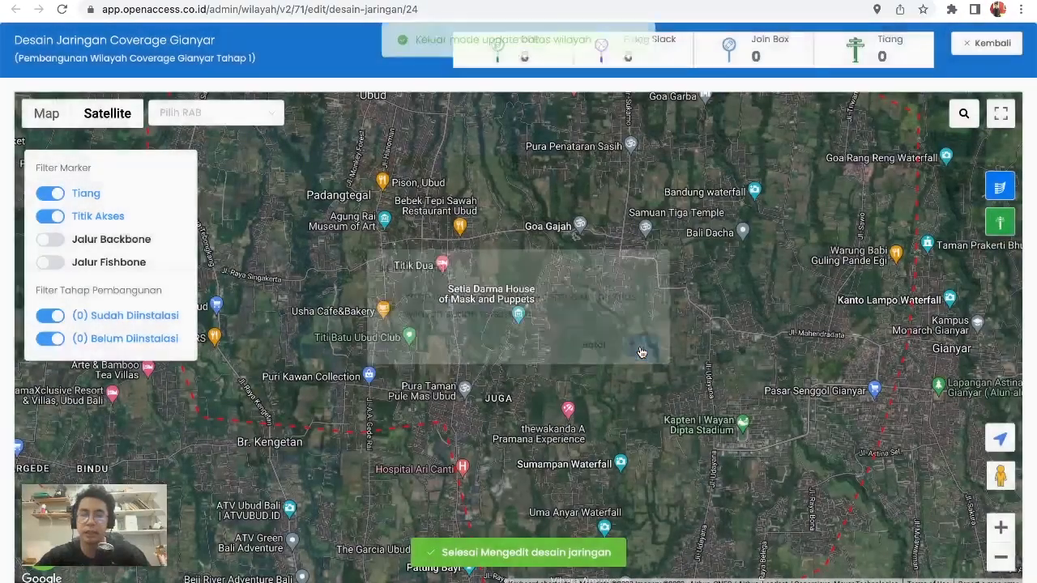
Position a new access point on Jl. Raya Sayan inside the western boundary and bring up its Tambah Titik Akses form.
{"action": "scroll", "coordinate": [661, 322], "scroll_direction": "down", "scroll_amount": 2}
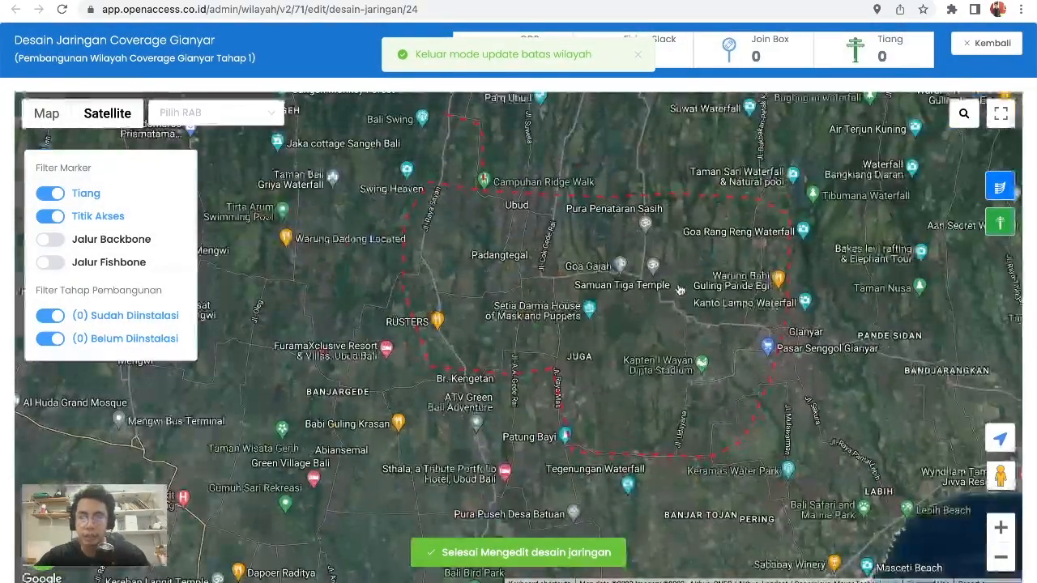
{"action": "scroll", "coordinate": [579, 266], "scroll_direction": "up", "scroll_amount": 2}
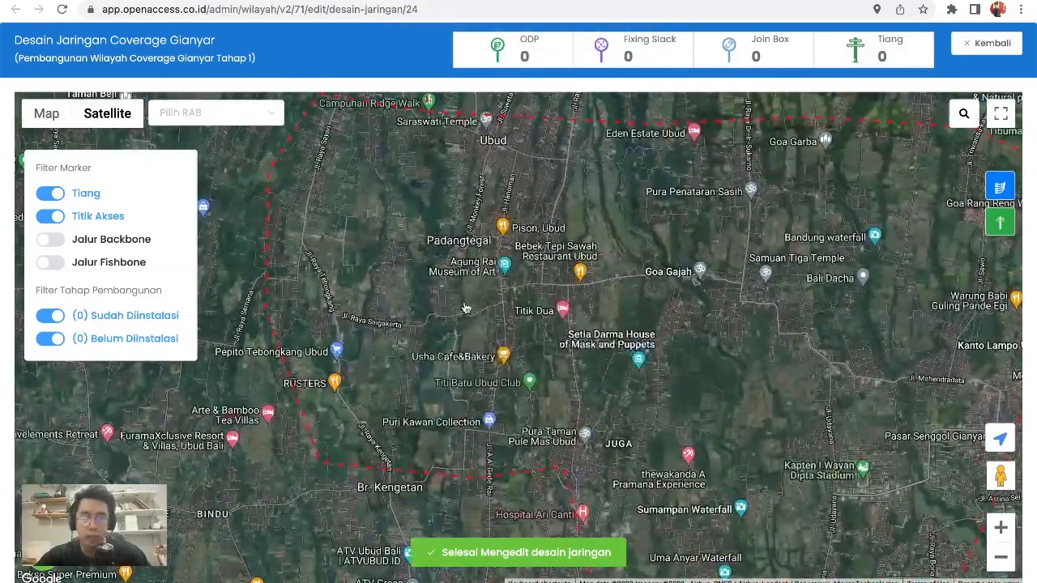
{"action": "left_click_drag", "start_coordinate": [774, 277], "coordinate": [686, 240]}
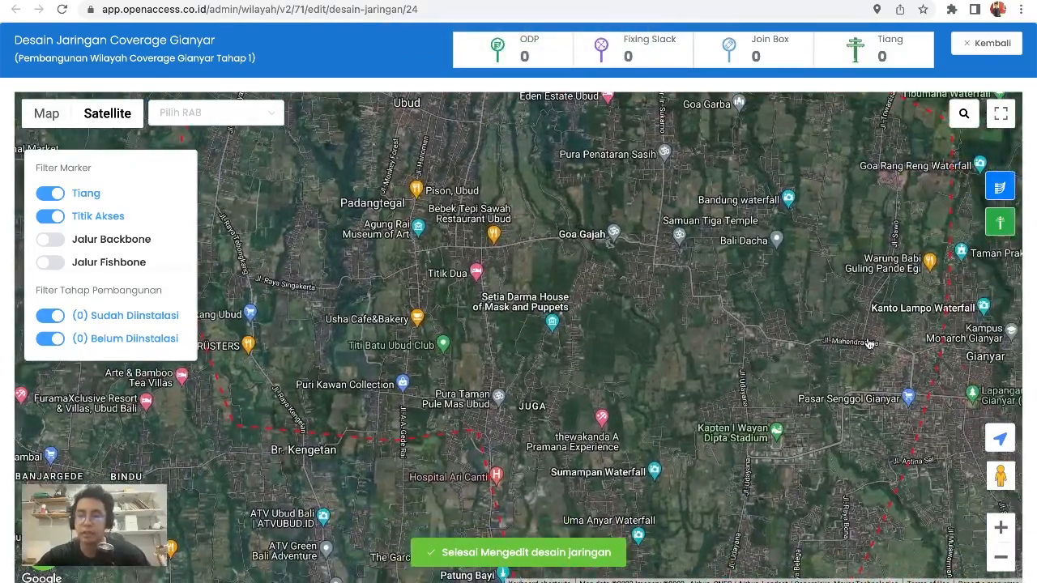
{"action": "left_click_drag", "start_coordinate": [545, 440], "coordinate": [585, 328]}
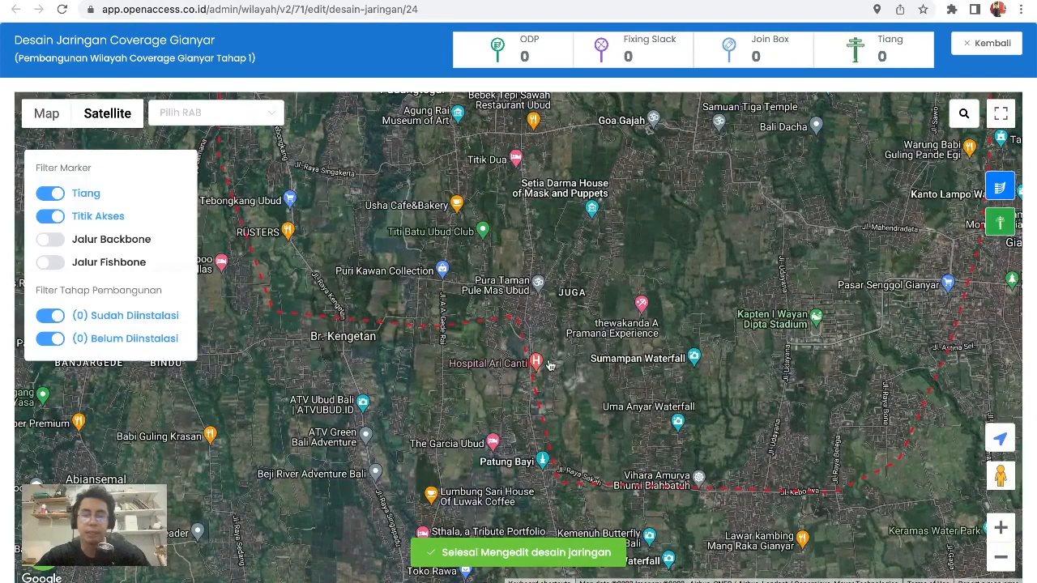
{"action": "left_click_drag", "start_coordinate": [549, 365], "coordinate": [543, 415]}
{"action": "left_click_drag", "start_coordinate": [609, 317], "coordinate": [635, 438]}
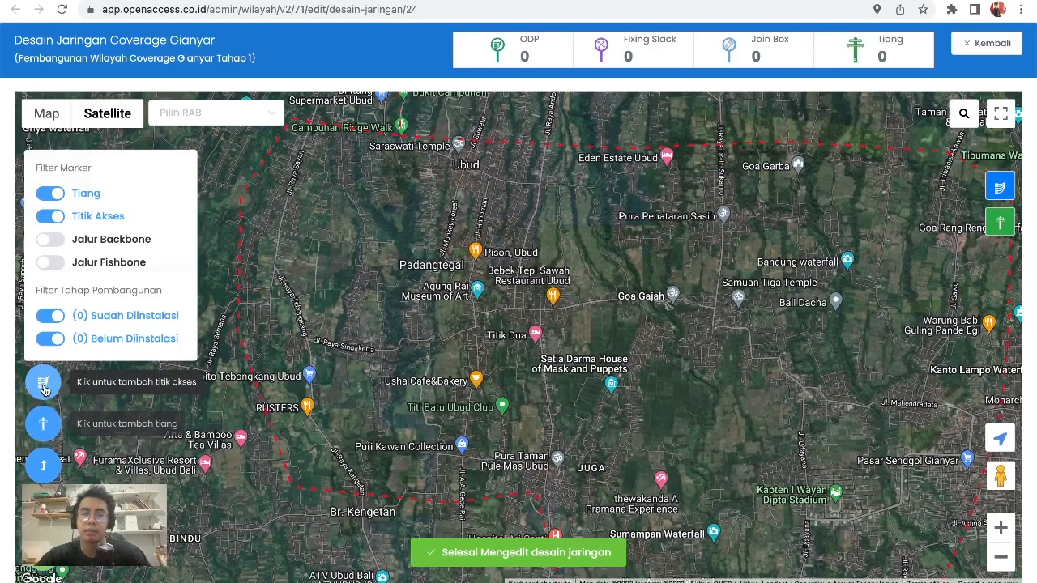
{"action": "left_click", "coordinate": [43, 383]}
{"action": "mouse_move", "coordinate": [474, 358]}
{"action": "left_mouse_down"}
{"action": "mouse_move", "coordinate": [591, 392]}
{"action": "mouse_move", "coordinate": [671, 394]}
{"action": "mouse_move", "coordinate": [701, 412]}
{"action": "left_mouse_up"}
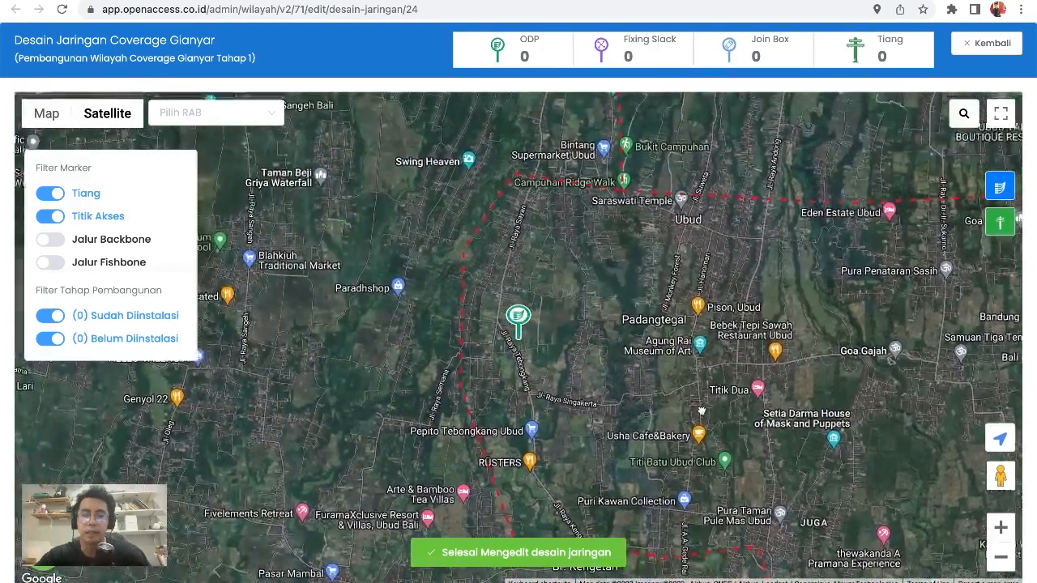
{"action": "scroll", "coordinate": [573, 380], "scroll_direction": "up", "scroll_amount": 2}
{"action": "left_click_drag", "start_coordinate": [582, 333], "coordinate": [624, 429]}
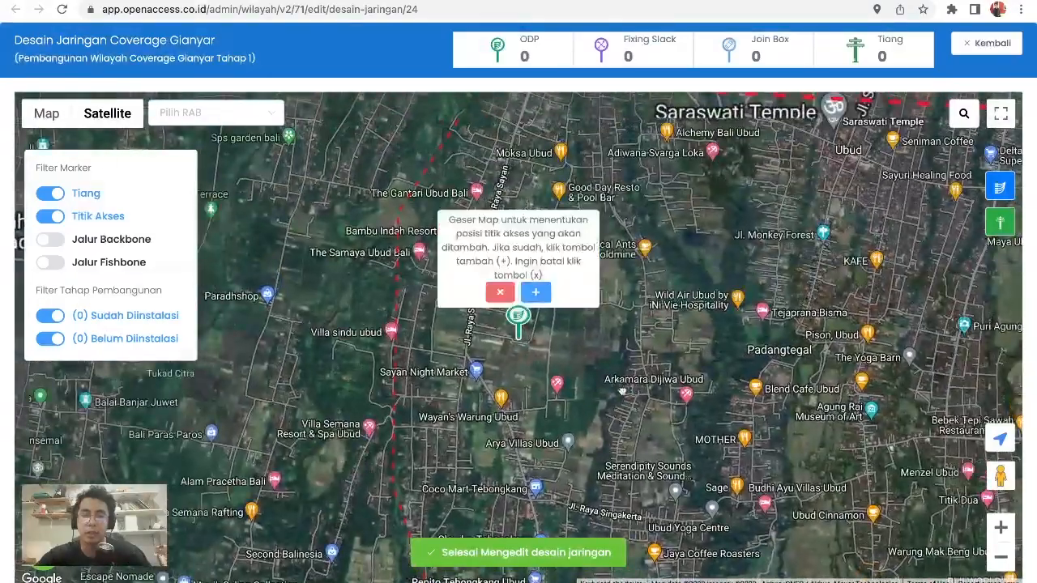
{"action": "mouse_move", "coordinate": [620, 385]}
{"action": "left_mouse_down"}
{"action": "mouse_move", "coordinate": [637, 466]}
{"action": "mouse_move", "coordinate": [576, 447]}
{"action": "mouse_move", "coordinate": [670, 450]}
{"action": "mouse_move", "coordinate": [657, 442]}
{"action": "left_mouse_up"}
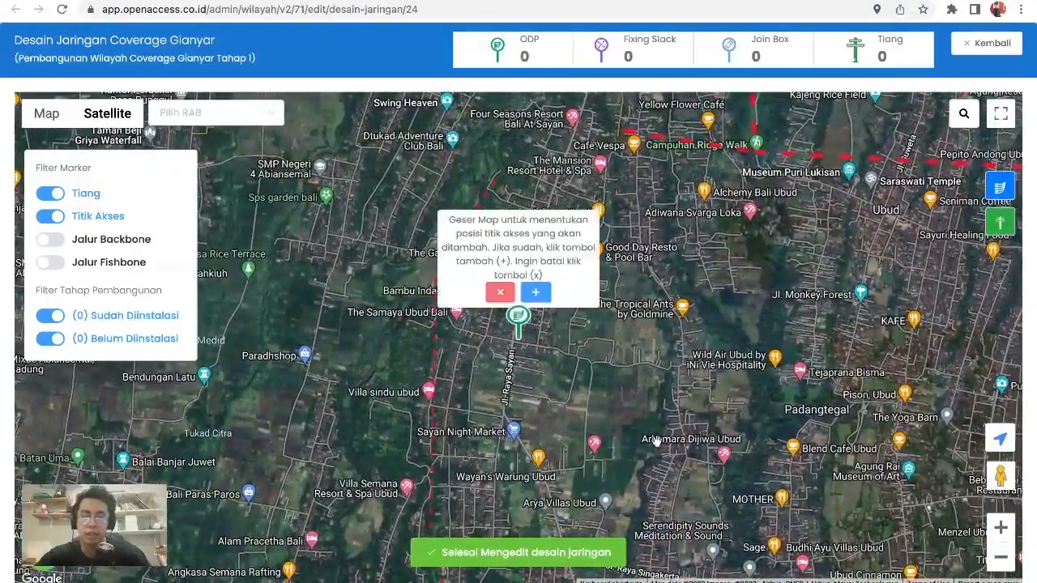
{"action": "left_click", "coordinate": [536, 293]}
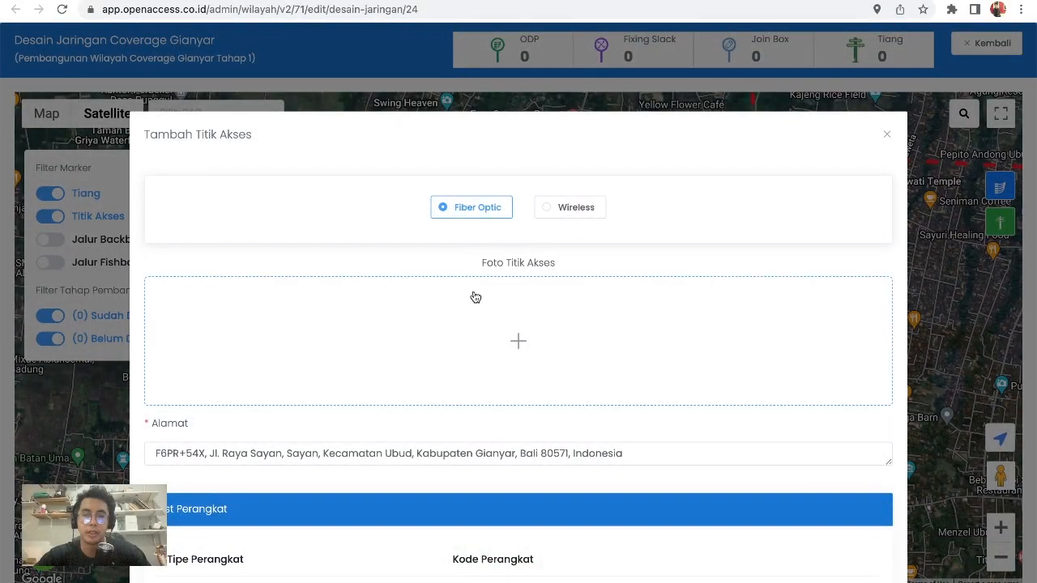
Review the new access point form's connection type, photo upload, address, device list and pole option without attaching a photo.
{"action": "scroll", "coordinate": [477, 284], "scroll_direction": "down", "scroll_amount": 2}
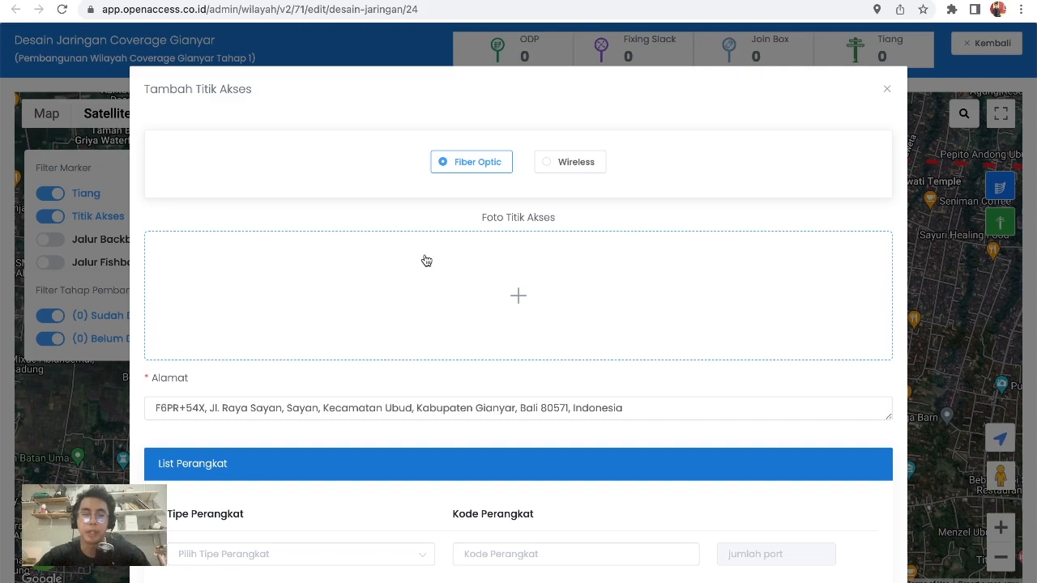
{"action": "scroll", "coordinate": [427, 311], "scroll_direction": "down", "scroll_amount": 2}
{"action": "left_click", "coordinate": [465, 232]}
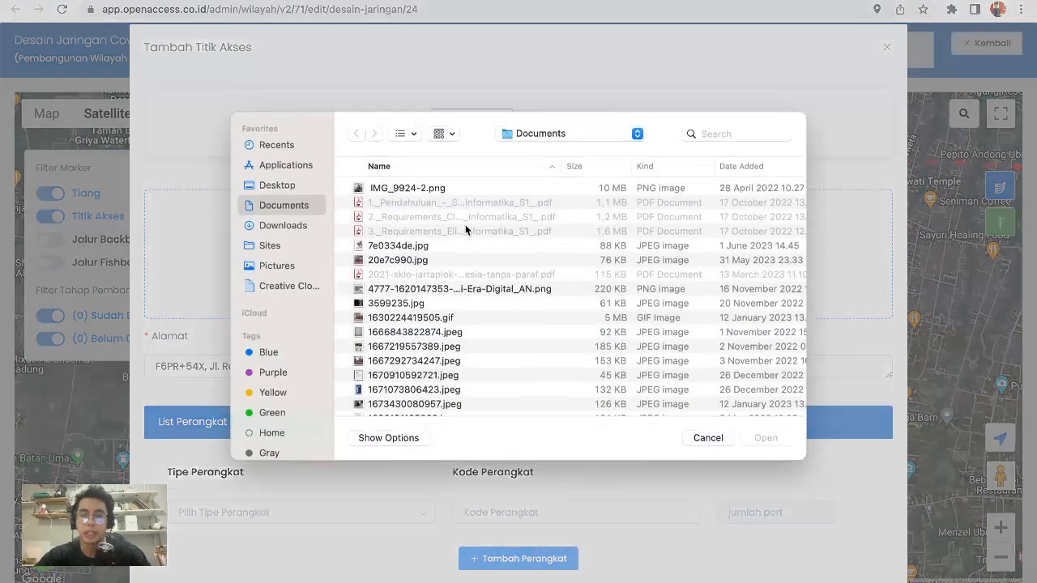
{"action": "key", "text": "Escape"}
{"action": "scroll", "coordinate": [340, 289], "scroll_direction": "down", "scroll_amount": 2}
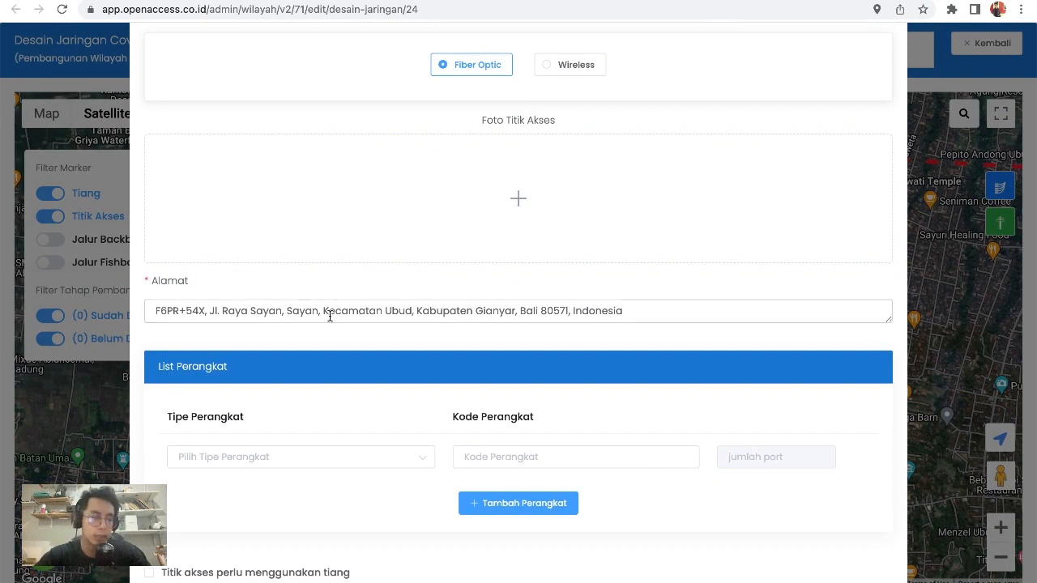
{"action": "scroll", "coordinate": [376, 343], "scroll_direction": "down", "scroll_amount": 3}
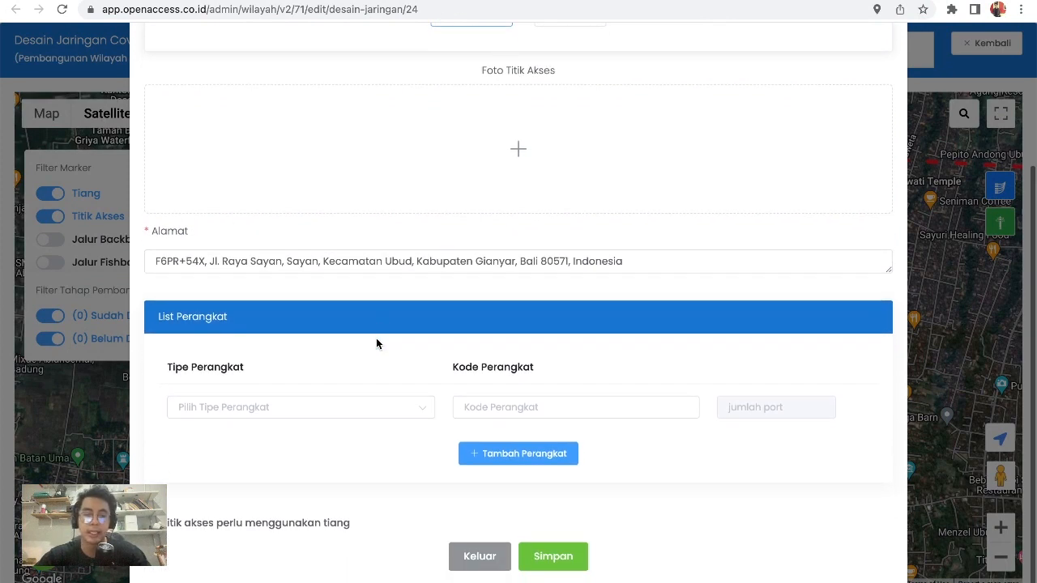
Fill in the access point's device as type ODP with code ODP_GA_0001 and 8 ports.
{"action": "left_click", "coordinate": [281, 397]}
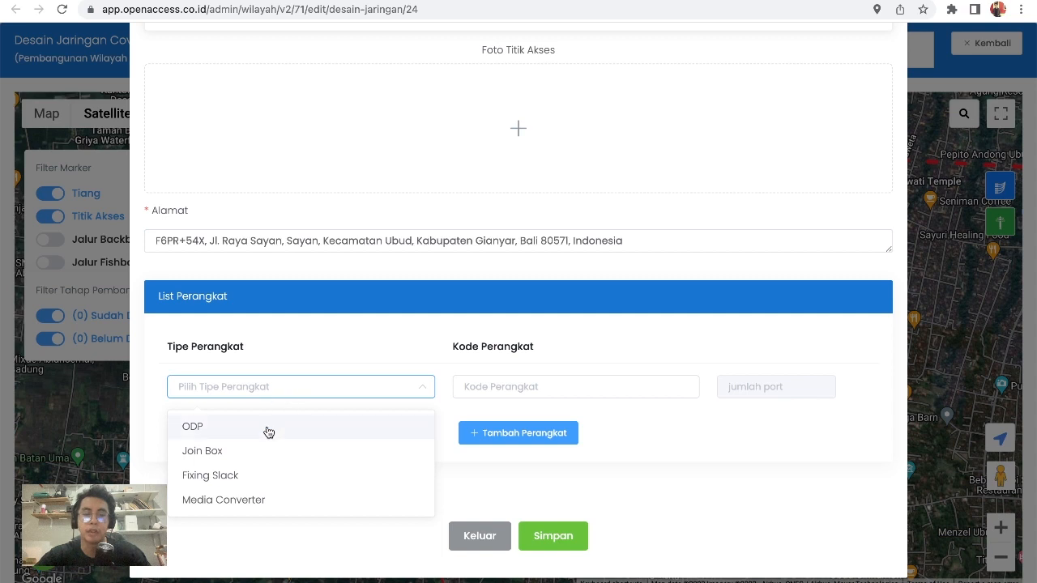
{"action": "left_click", "coordinate": [267, 429]}
{"action": "left_click", "coordinate": [559, 392]}
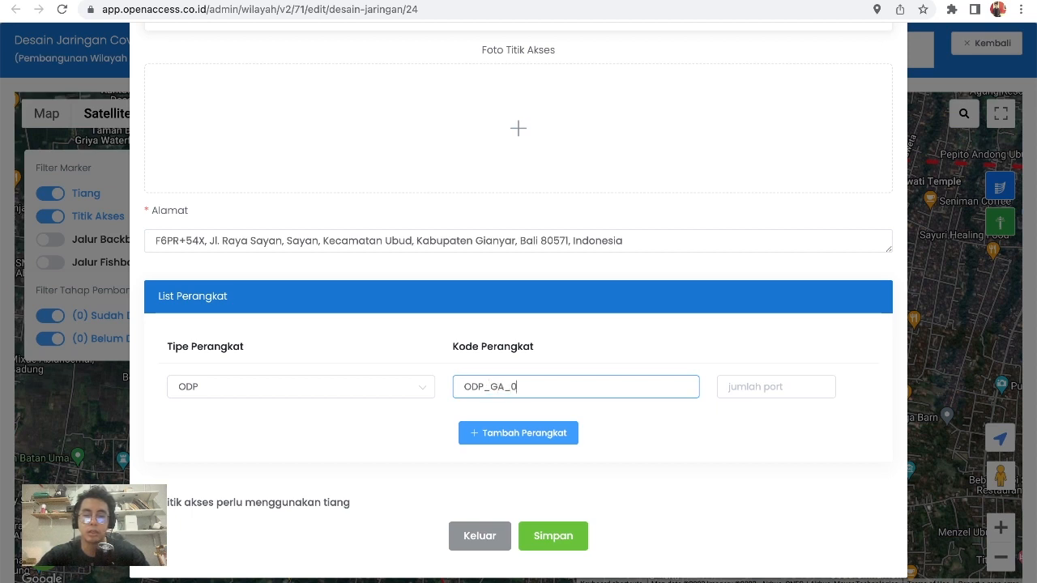
{"action": "type", "text": "001"}
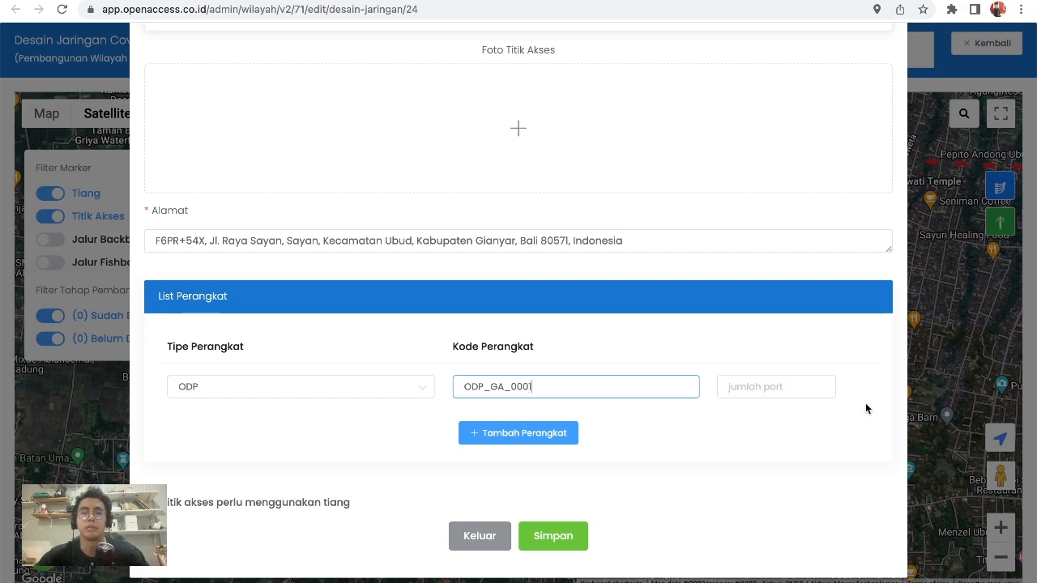
{"action": "left_click", "coordinate": [775, 386]}
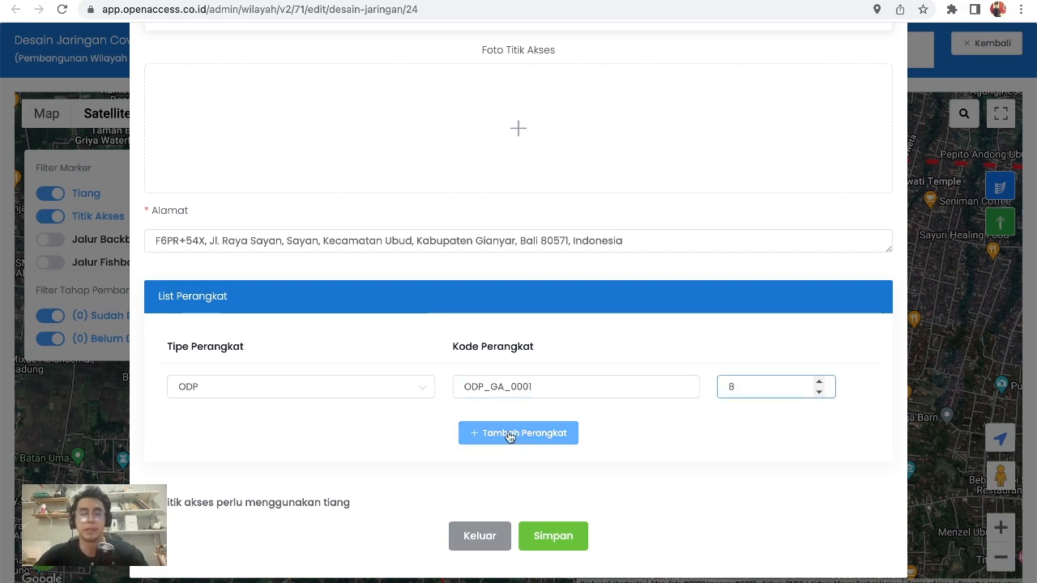
{"action": "scroll", "coordinate": [430, 370], "scroll_direction": "up", "scroll_amount": 2}
{"action": "scroll", "coordinate": [430, 369], "scroll_direction": "down", "scroll_amount": 2}
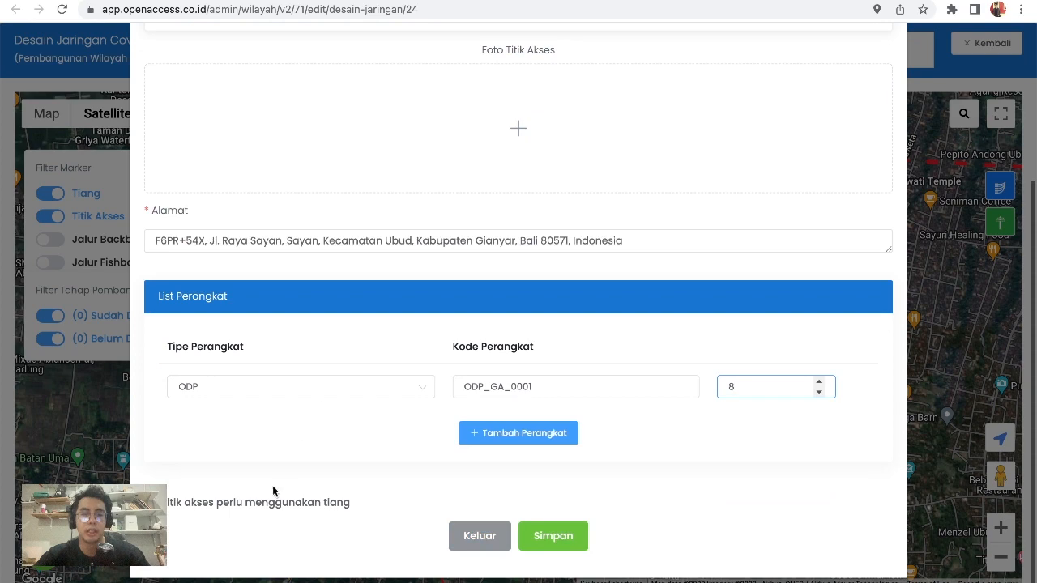
Look over the pole data form offered for this access point, leaving the pole option off.
{"action": "left_click", "coordinate": [281, 510]}
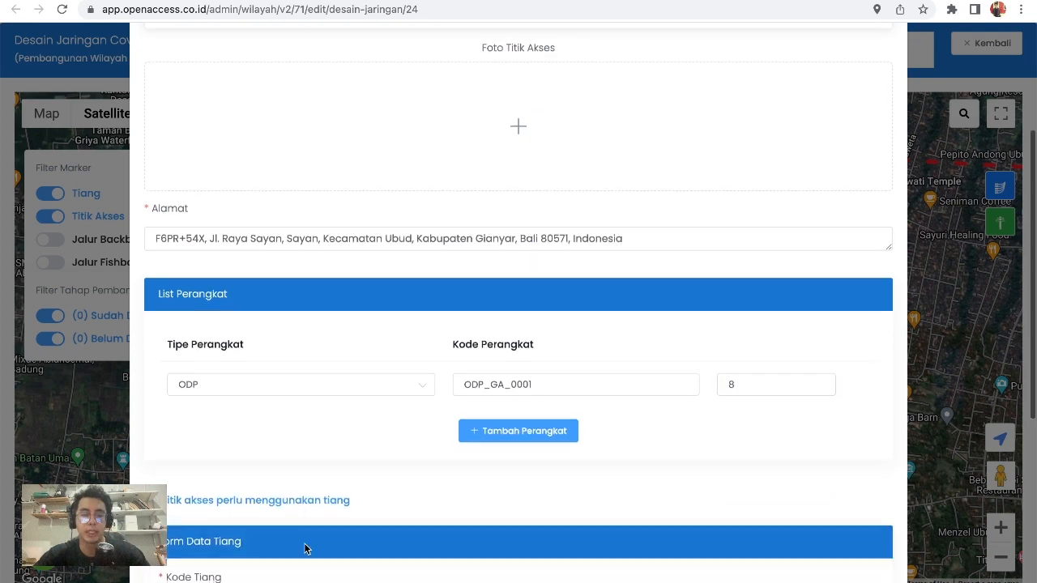
{"action": "scroll", "coordinate": [304, 547], "scroll_direction": "down", "scroll_amount": 5}
{"action": "scroll", "coordinate": [326, 224], "scroll_direction": "up", "scroll_amount": 1}
{"action": "left_click", "coordinate": [313, 212]}
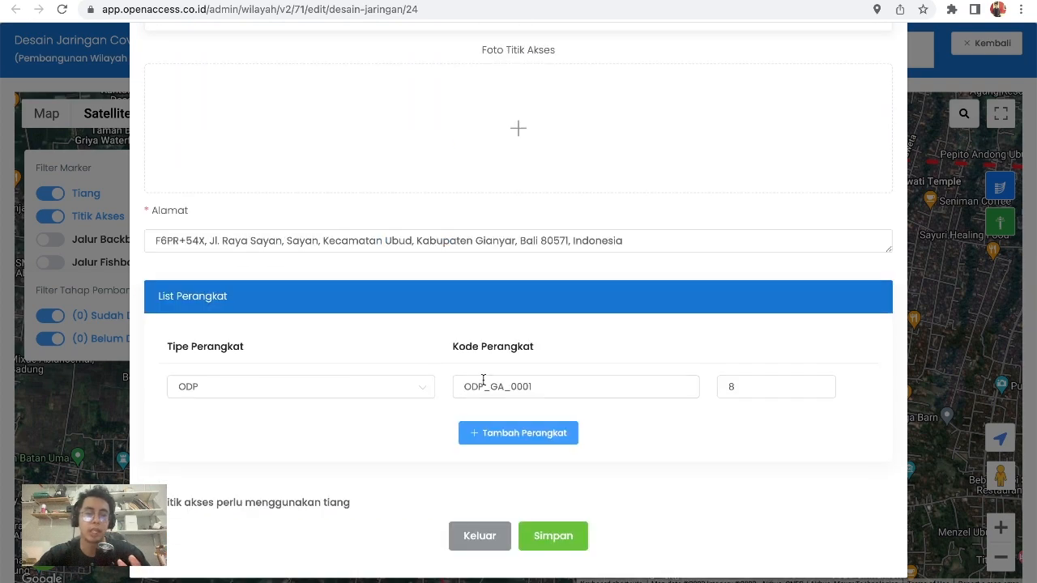
Save the ODP_GA_0001 access point and confirm the addition.
{"action": "left_click", "coordinate": [548, 535]}
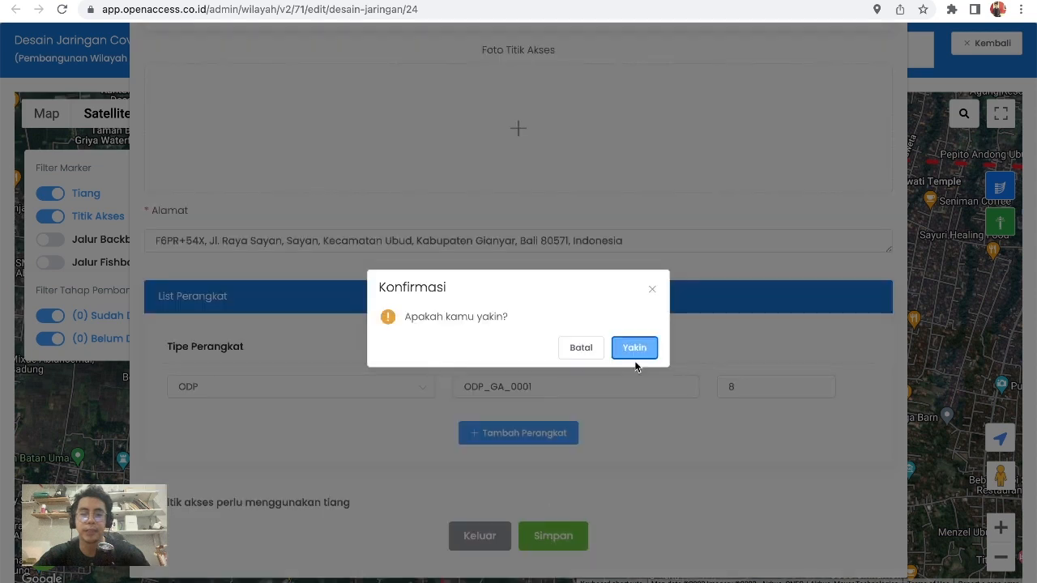
{"action": "left_click", "coordinate": [635, 348]}
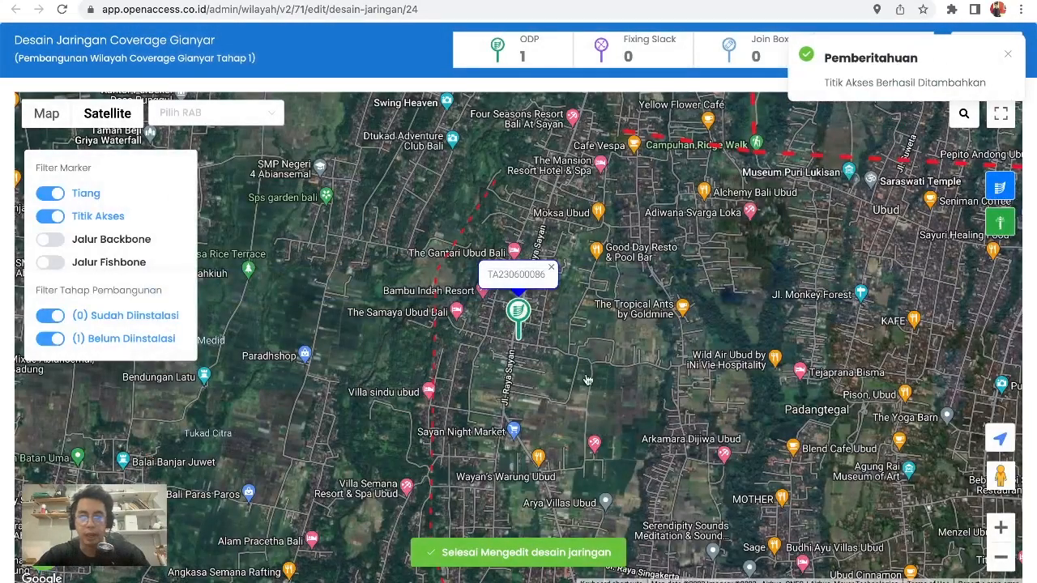
Position a second access point on Jl. Raya Singakerta, northwest of Ubud Yoga Centre, and bring up its Tambah Titik Akses form.
{"action": "left_click_drag", "start_coordinate": [587, 380], "coordinate": [503, 340]}
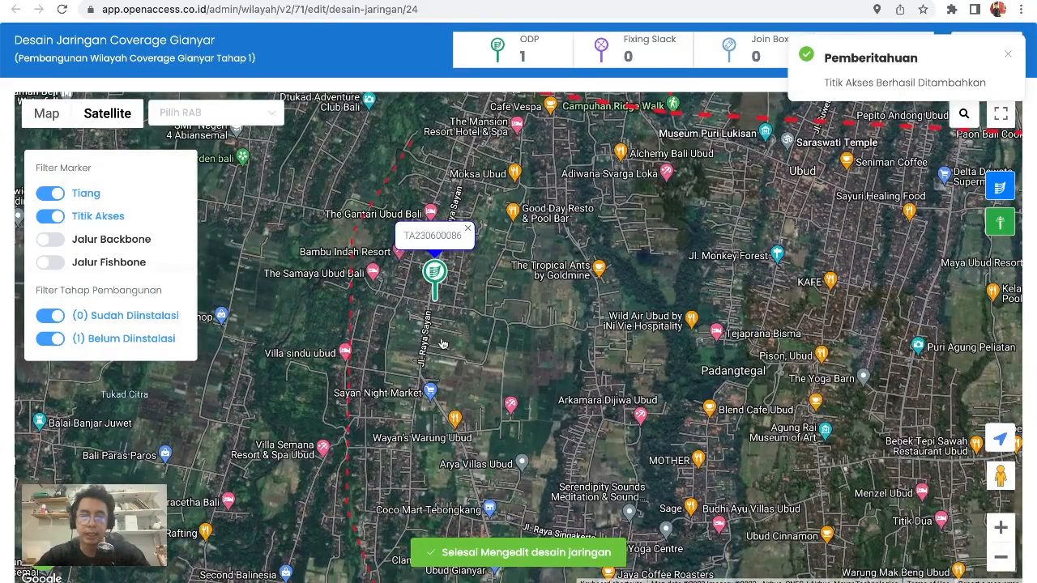
{"action": "scroll", "coordinate": [443, 344], "scroll_direction": "down", "scroll_amount": 2}
{"action": "scroll", "coordinate": [443, 345], "scroll_direction": "up", "scroll_amount": 2}
{"action": "left_click_drag", "start_coordinate": [485, 374], "coordinate": [420, 212]}
{"action": "left_click", "coordinate": [43, 551]}
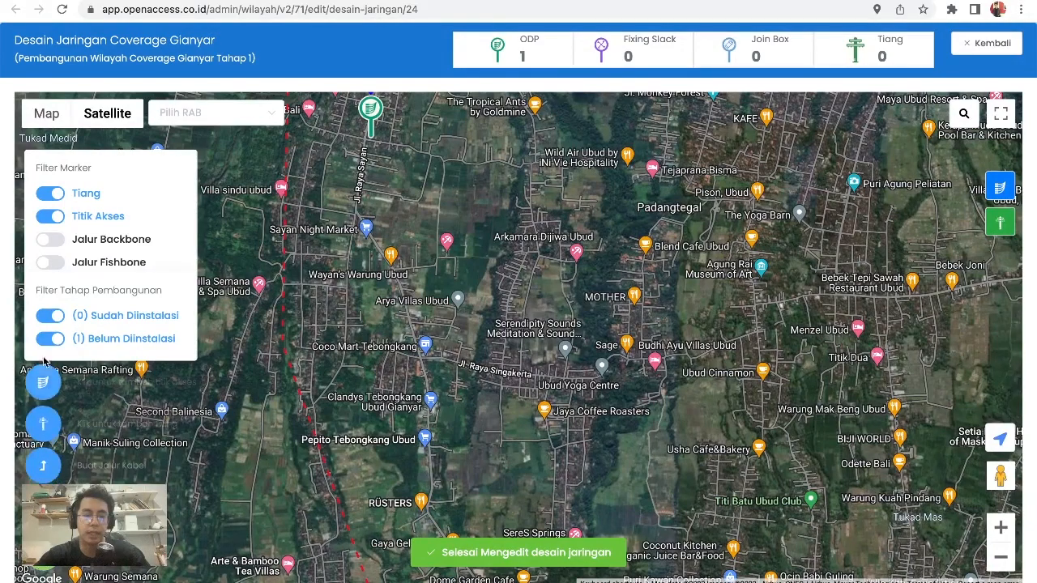
{"action": "left_click", "coordinate": [42, 382]}
{"action": "mouse_move", "coordinate": [405, 416]}
{"action": "left_mouse_down"}
{"action": "mouse_move", "coordinate": [408, 378]}
{"action": "mouse_move", "coordinate": [464, 384]}
{"action": "mouse_move", "coordinate": [422, 392]}
{"action": "left_mouse_up"}
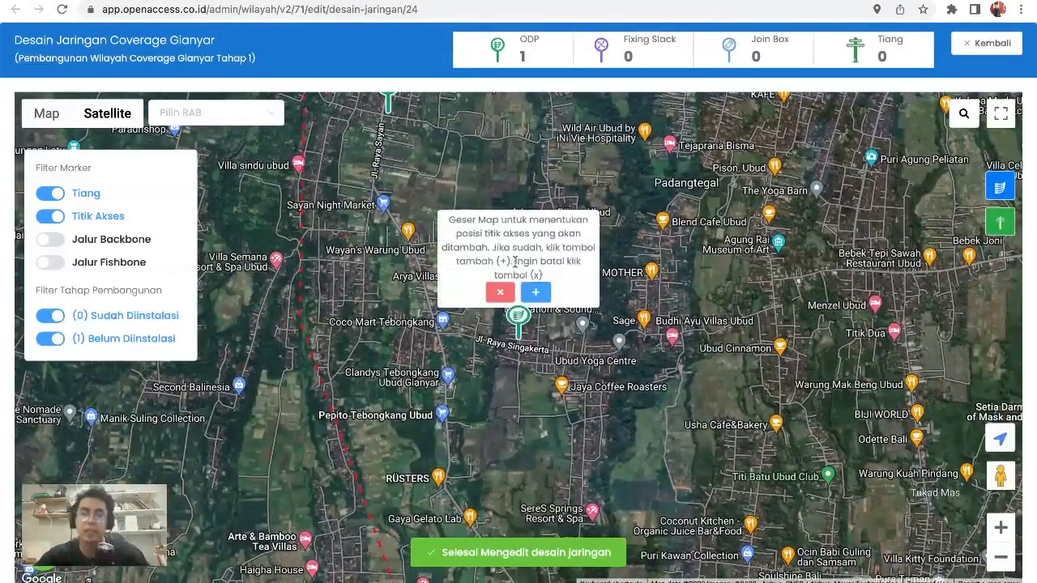
{"action": "left_click", "coordinate": [535, 293]}
Register an ODP device with code ODP_GA_0002 and a port count of 1, and save the access point with confirmation.
{"action": "scroll", "coordinate": [454, 333], "scroll_direction": "down", "scroll_amount": 4}
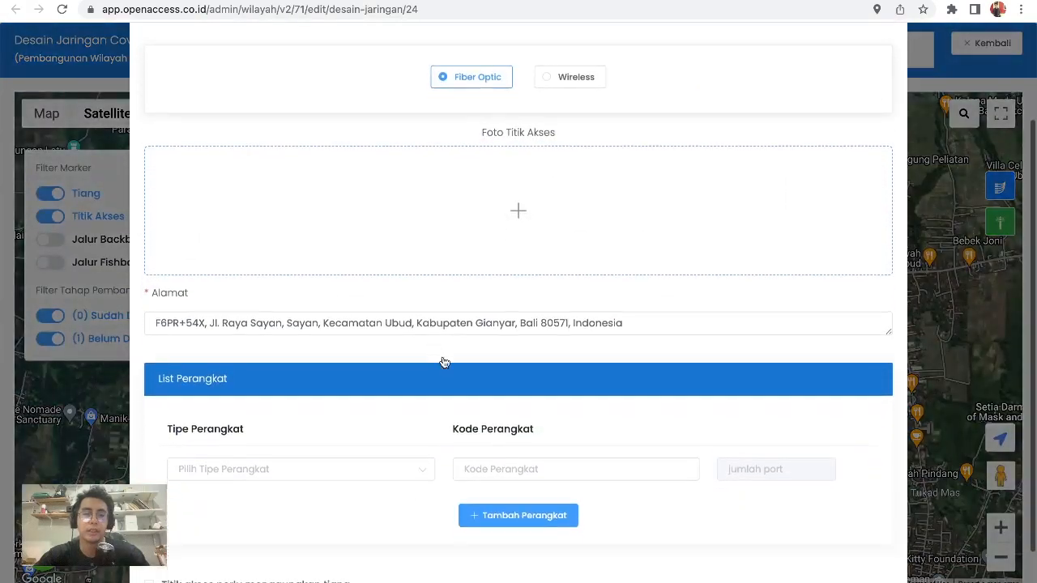
{"action": "left_click", "coordinate": [323, 445]}
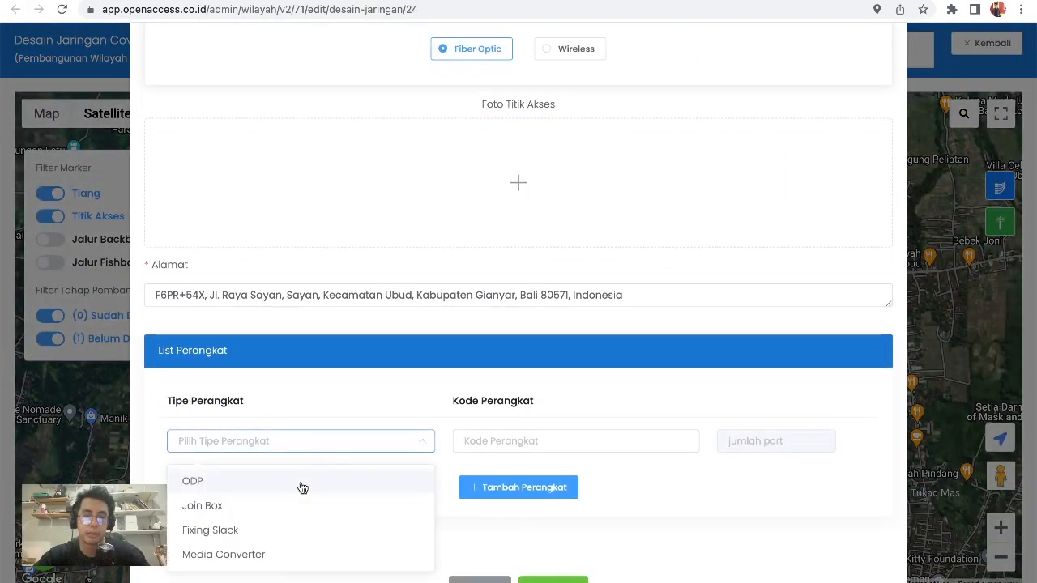
{"action": "left_click", "coordinate": [301, 486]}
{"action": "left_click", "coordinate": [528, 440]}
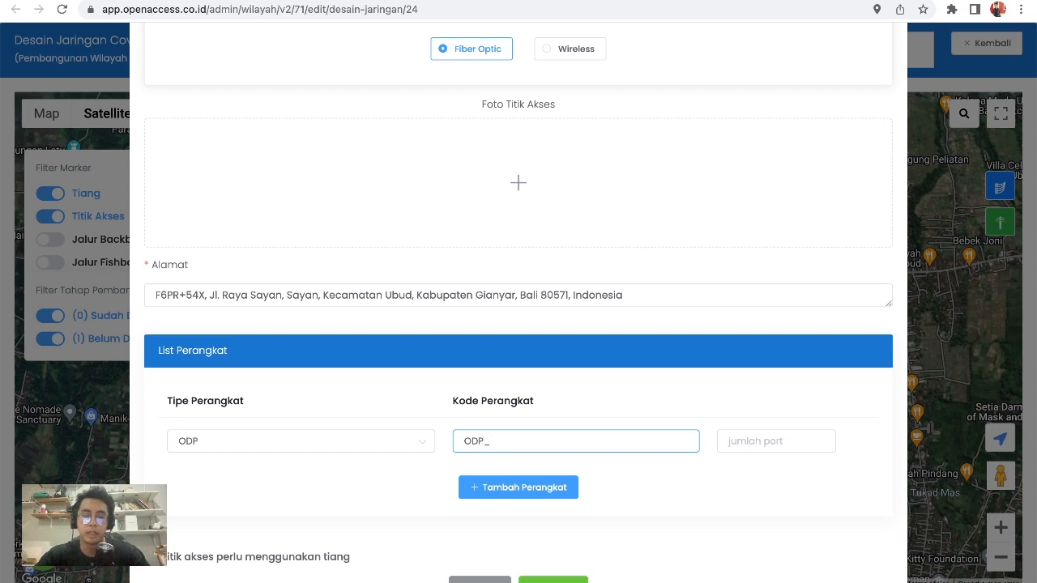
{"action": "type", "text": "ODP_GA_0002"}
{"action": "left_click", "coordinate": [761, 442]}
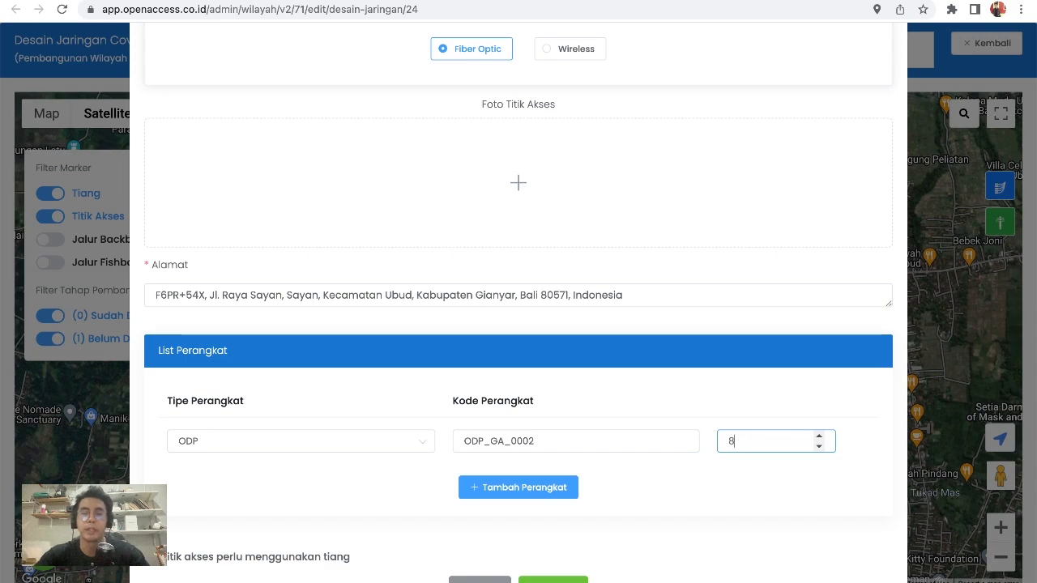
{"action": "left_click", "coordinate": [587, 580]}
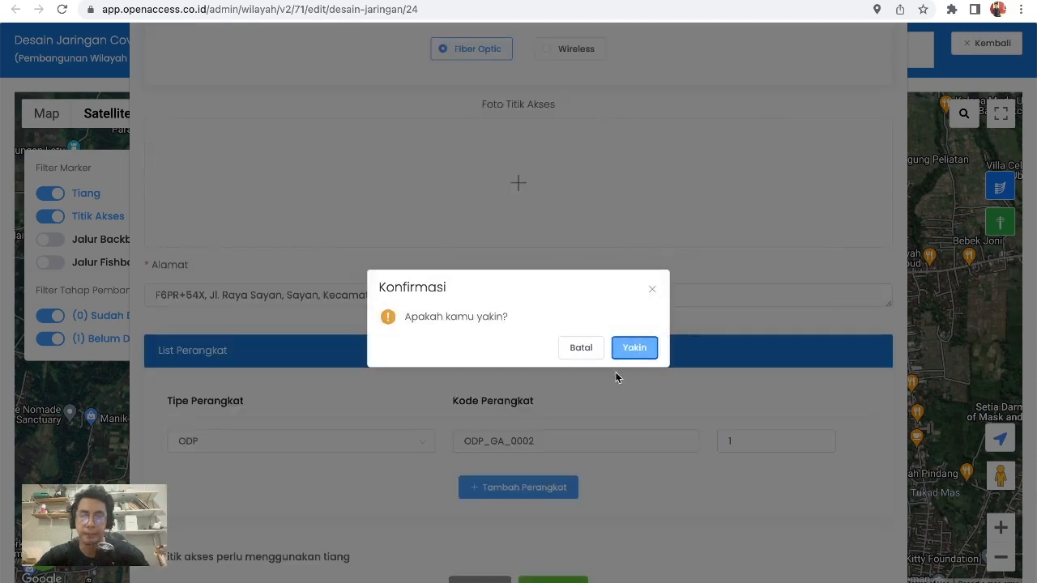
{"action": "left_click", "coordinate": [635, 349]}
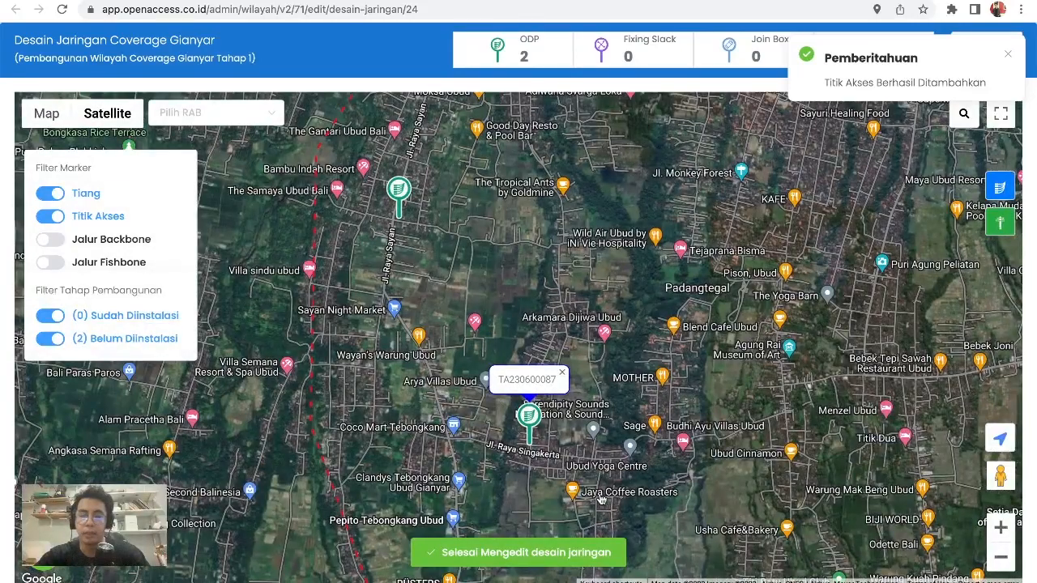
Position a third access point on the road between The Ubud Village Resort & Spa and Villa Pondok Massas, and bring up its form.
{"action": "scroll", "coordinate": [613, 212], "scroll_direction": "down", "scroll_amount": 2}
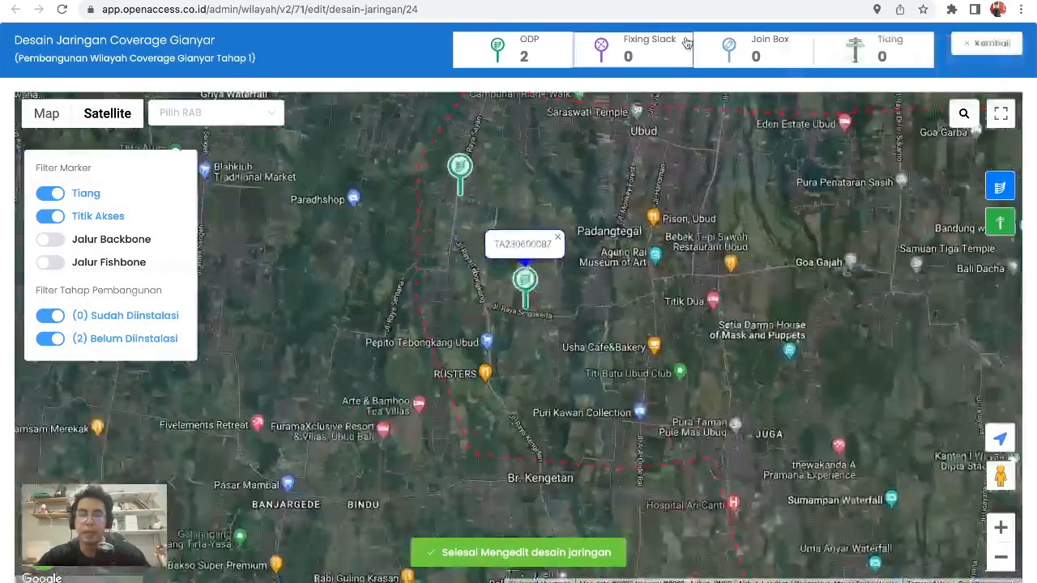
{"action": "left_click_drag", "start_coordinate": [608, 120], "coordinate": [532, 101]}
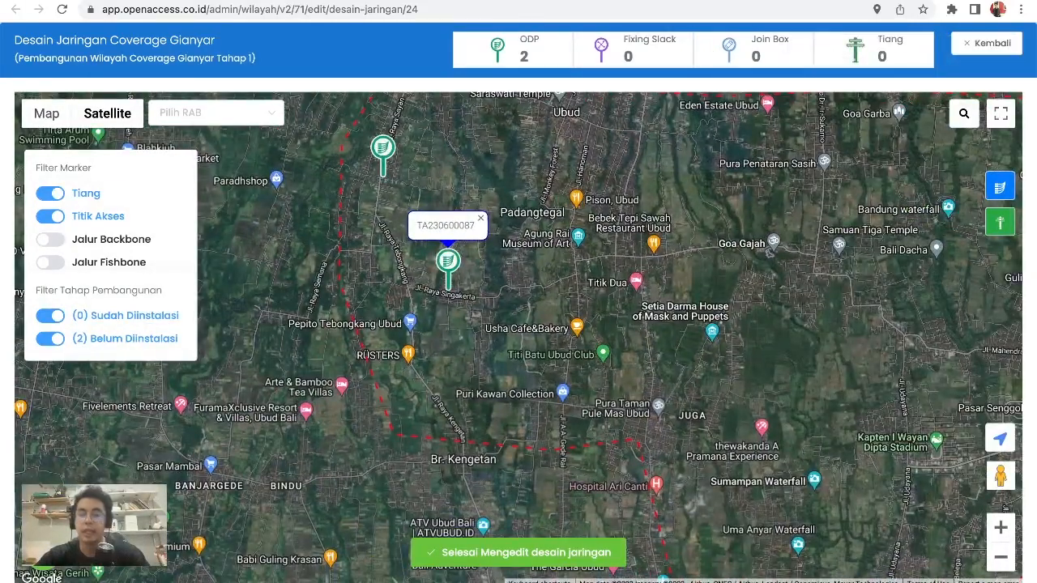
{"action": "left_click", "coordinate": [45, 546]}
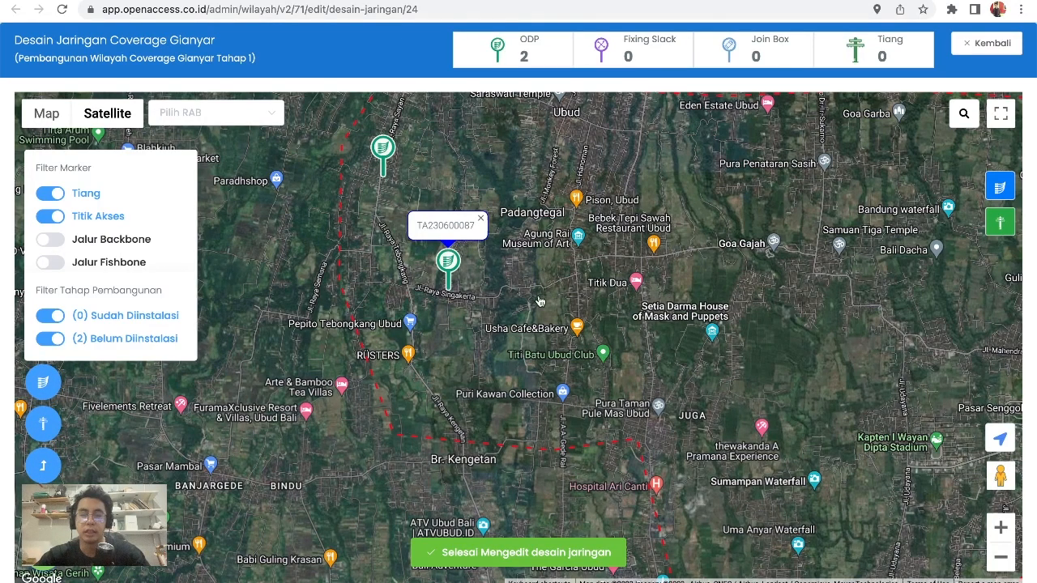
{"action": "left_click_drag", "start_coordinate": [542, 290], "coordinate": [547, 279]}
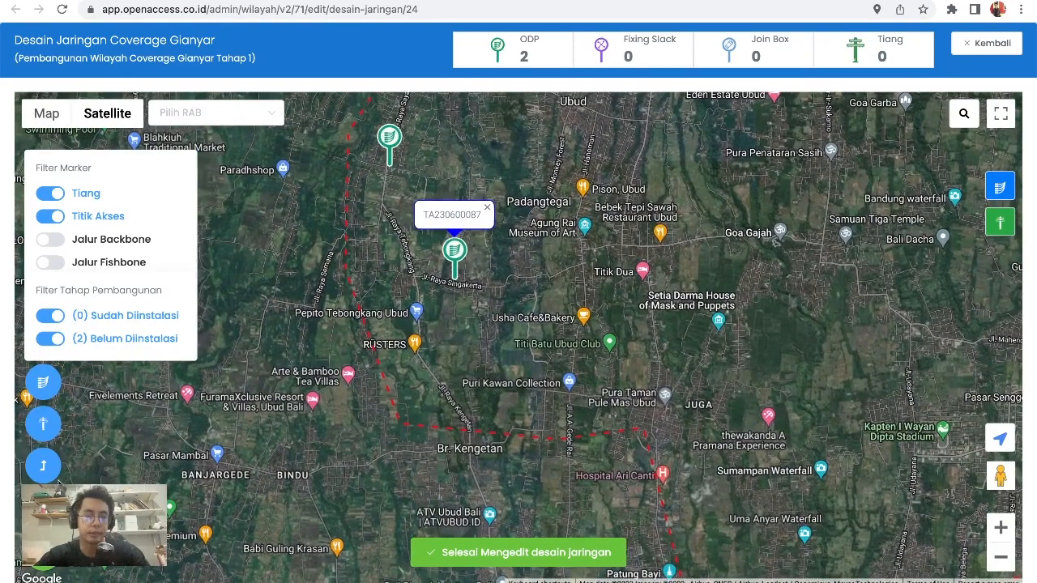
{"action": "left_click_drag", "start_coordinate": [468, 299], "coordinate": [427, 323]}
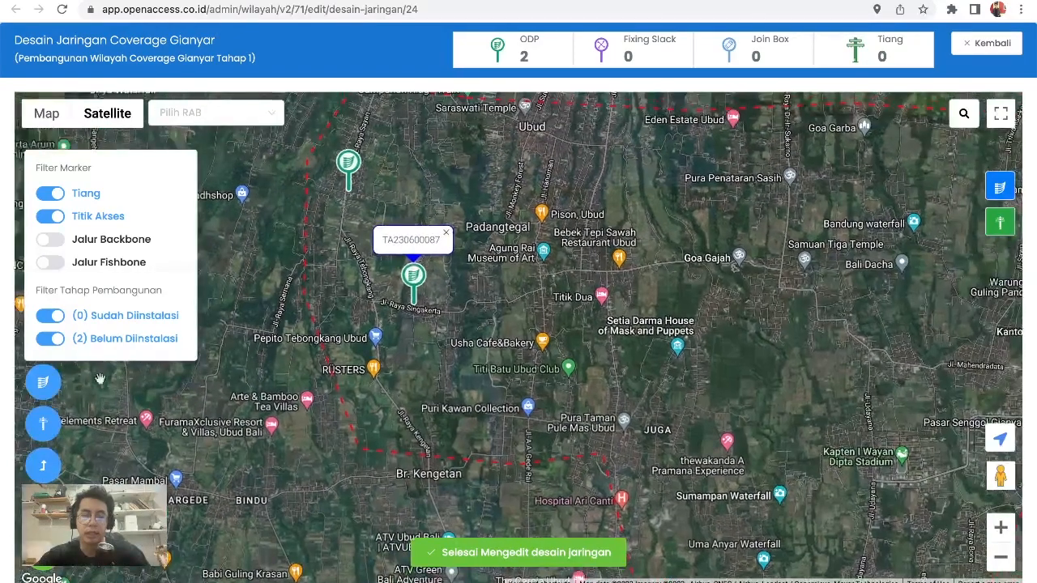
{"action": "left_click", "coordinate": [52, 382]}
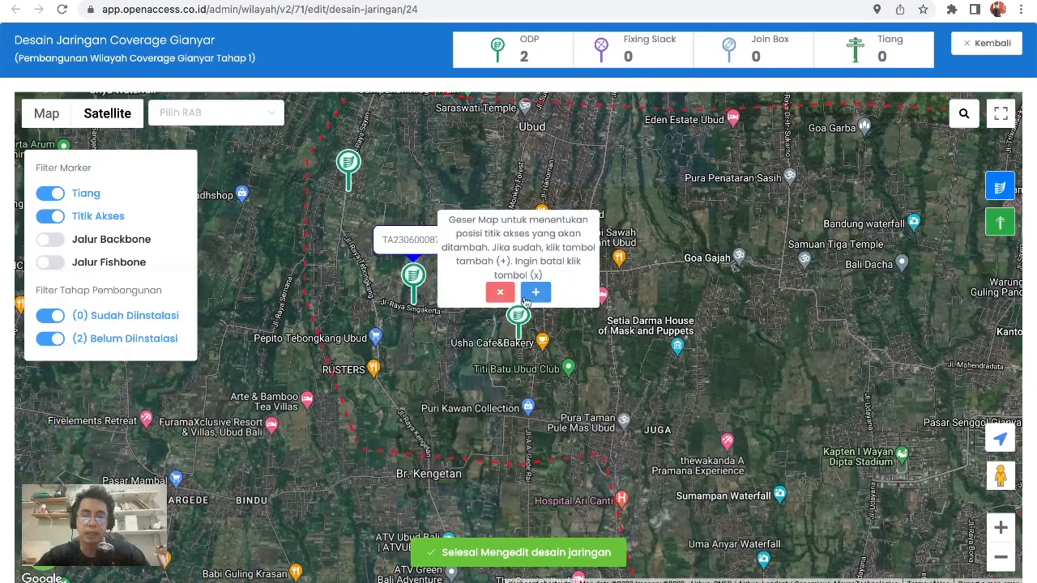
{"action": "mouse_move", "coordinate": [542, 390]}
{"action": "left_mouse_down"}
{"action": "mouse_move", "coordinate": [493, 510]}
{"action": "mouse_move", "coordinate": [504, 482]}
{"action": "left_mouse_up"}
{"action": "scroll", "coordinate": [497, 405], "scroll_direction": "up", "scroll_amount": 3}
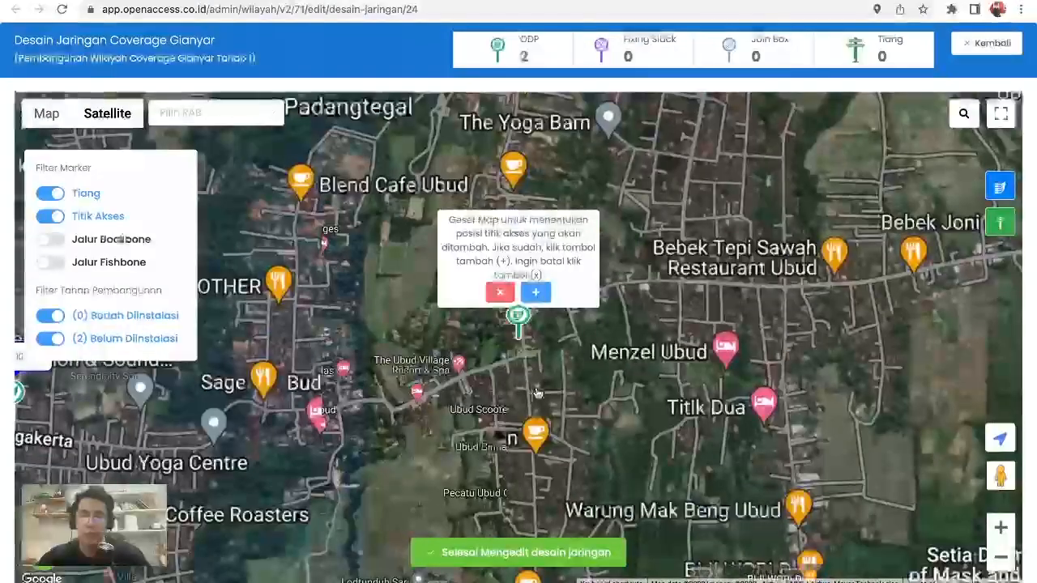
{"action": "left_click_drag", "start_coordinate": [536, 388], "coordinate": [529, 371]}
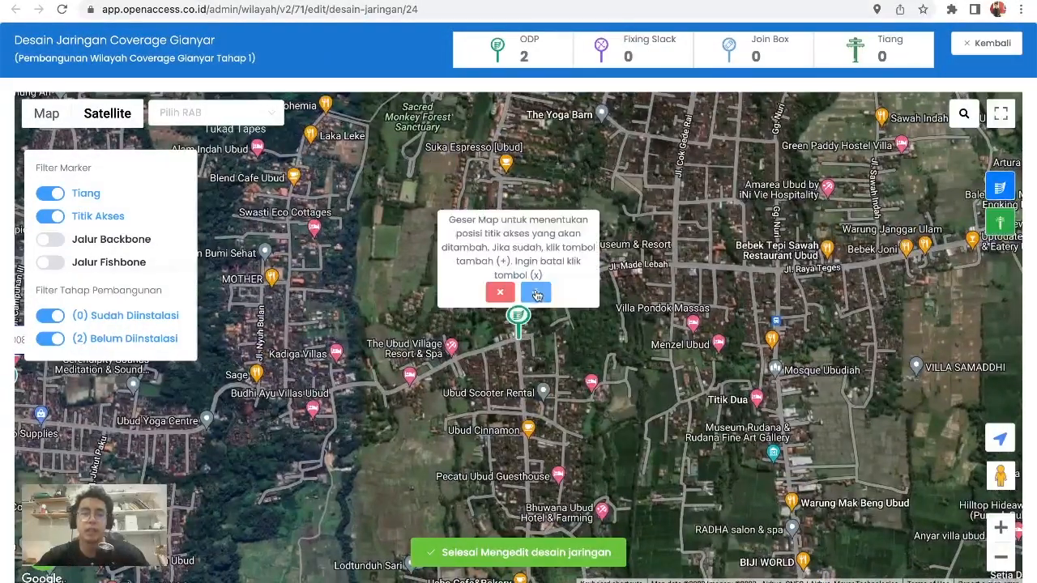
{"action": "left_click", "coordinate": [536, 293]}
Register a Join Box device with code JB_GA_0001 and save the access point with confirmation.
{"action": "scroll", "coordinate": [315, 430], "scroll_direction": "down", "scroll_amount": 3}
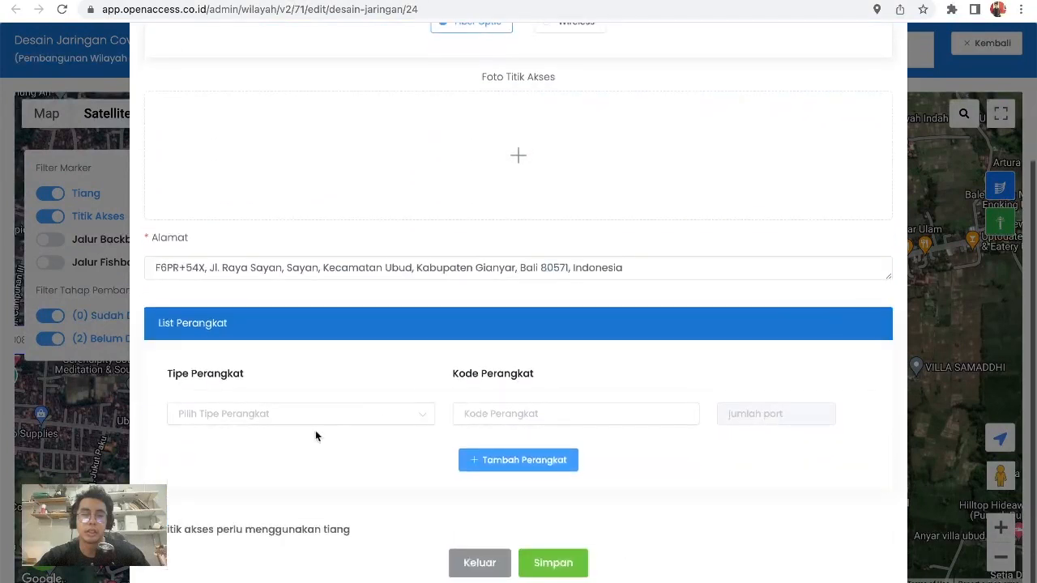
{"action": "left_click", "coordinate": [326, 415]}
{"action": "left_click", "coordinate": [291, 478]}
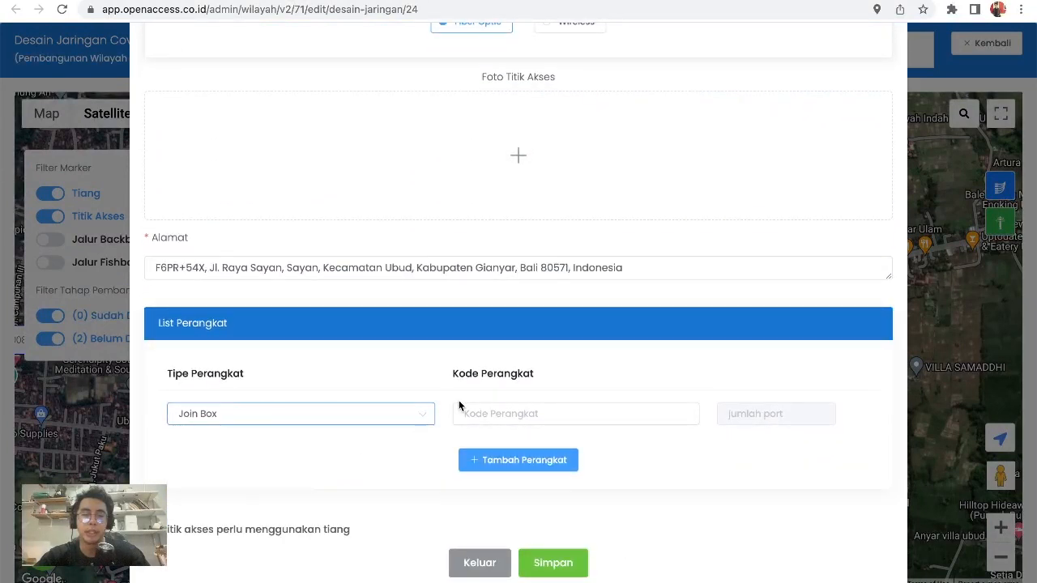
{"action": "left_click", "coordinate": [463, 413]}
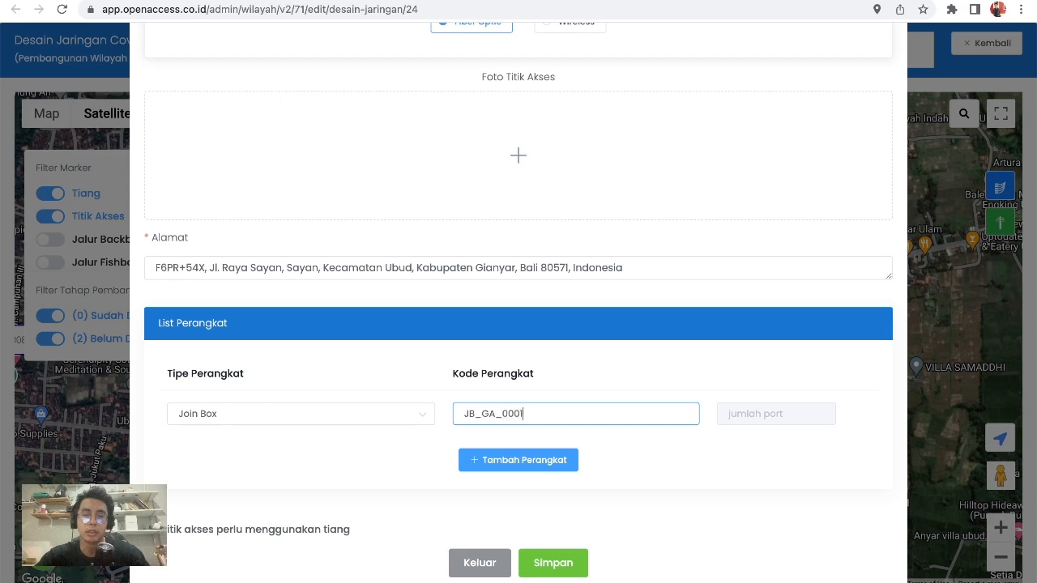
{"action": "key", "text": "Tab"}
{"action": "scroll", "coordinate": [499, 553], "scroll_direction": "down", "scroll_amount": 1}
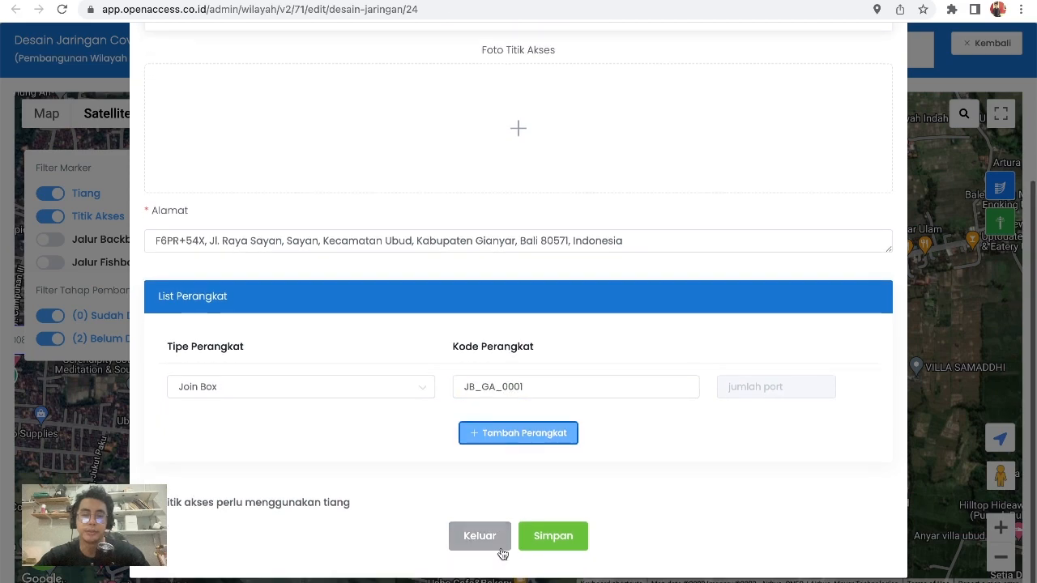
{"action": "left_click", "coordinate": [544, 537]}
{"action": "key", "text": "Return"}
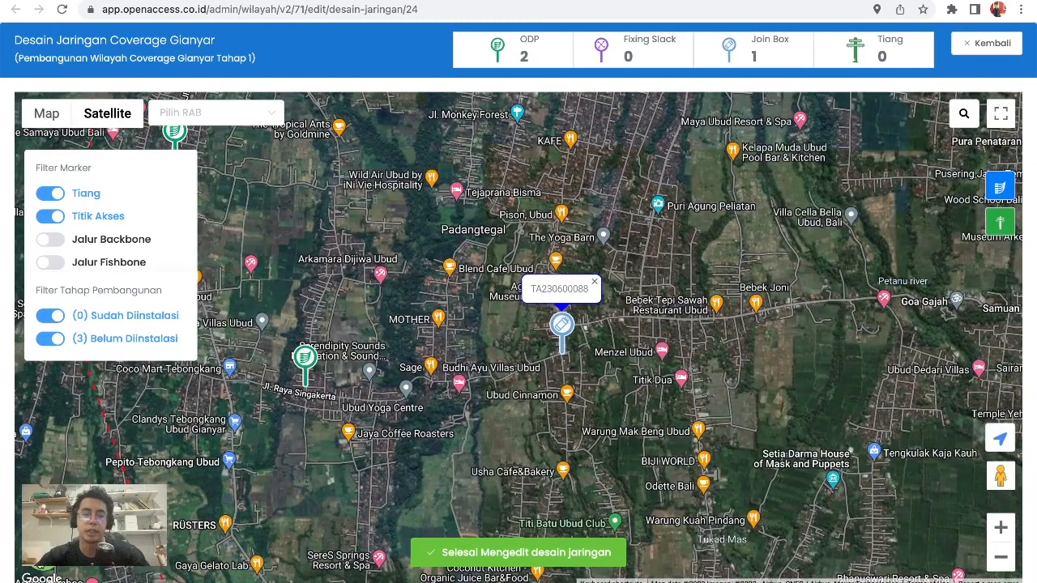
Position a fourth access point on Jl. A.A. Gede Rai south of Semar Kuning 1, near the southern boundary, and bring up its form.
{"action": "left_click", "coordinate": [43, 550]}
{"action": "left_click_drag", "start_coordinate": [481, 481], "coordinate": [473, 224]}
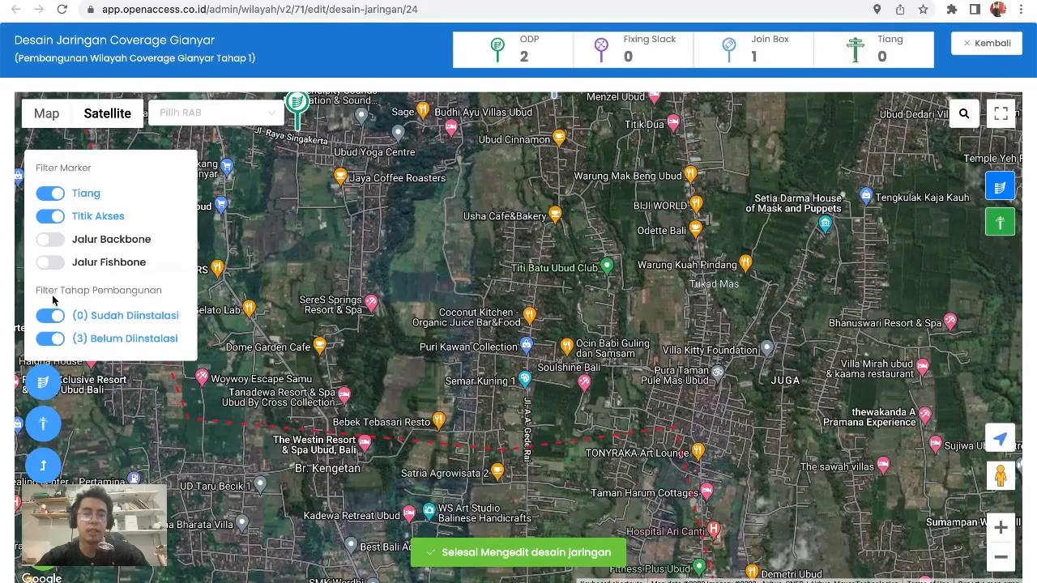
{"action": "left_click", "coordinate": [43, 382]}
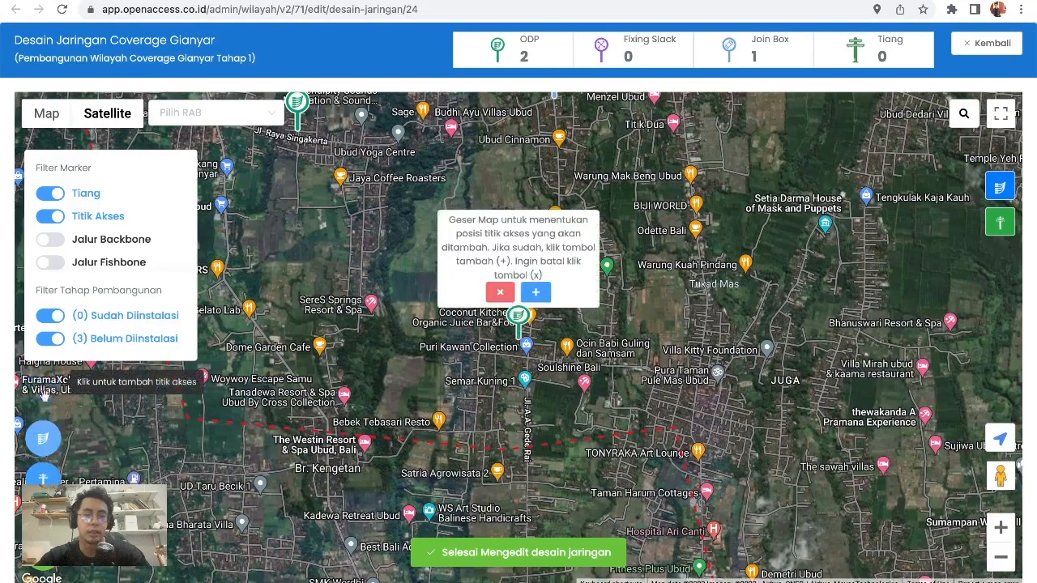
{"action": "left_click_drag", "start_coordinate": [589, 490], "coordinate": [580, 390]}
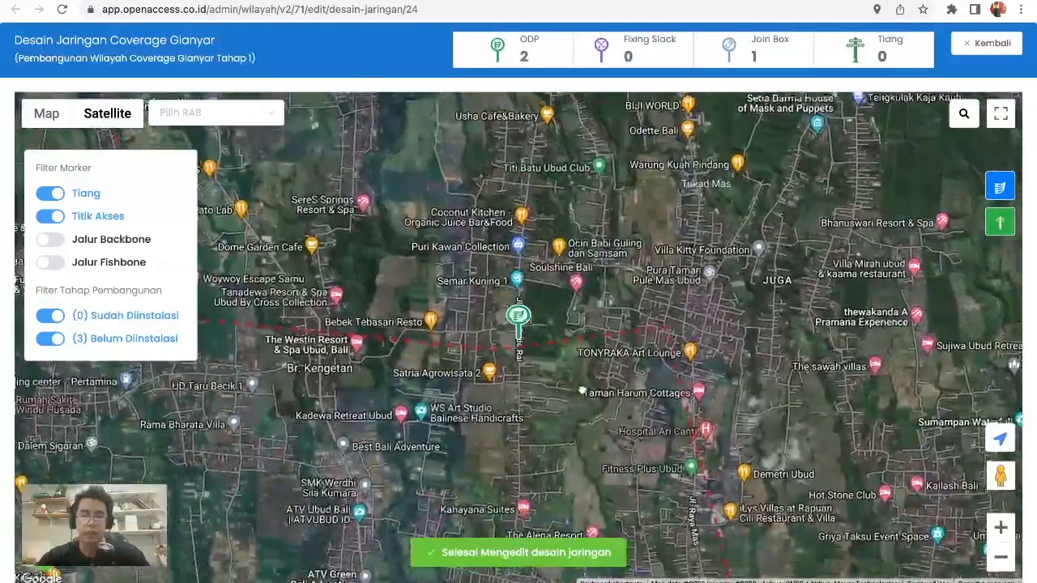
{"action": "left_click", "coordinate": [538, 295]}
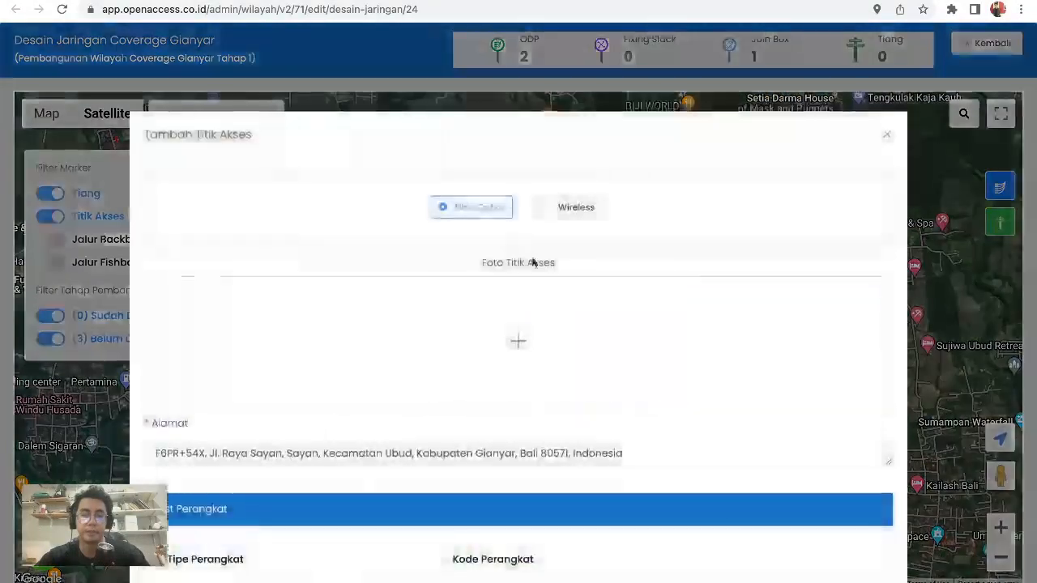
Register a Fixing Slack device with code FS_GA_0001 and save the access point with confirmation.
{"action": "scroll", "coordinate": [380, 374], "scroll_direction": "down", "scroll_amount": 3}
{"action": "left_click", "coordinate": [332, 396]}
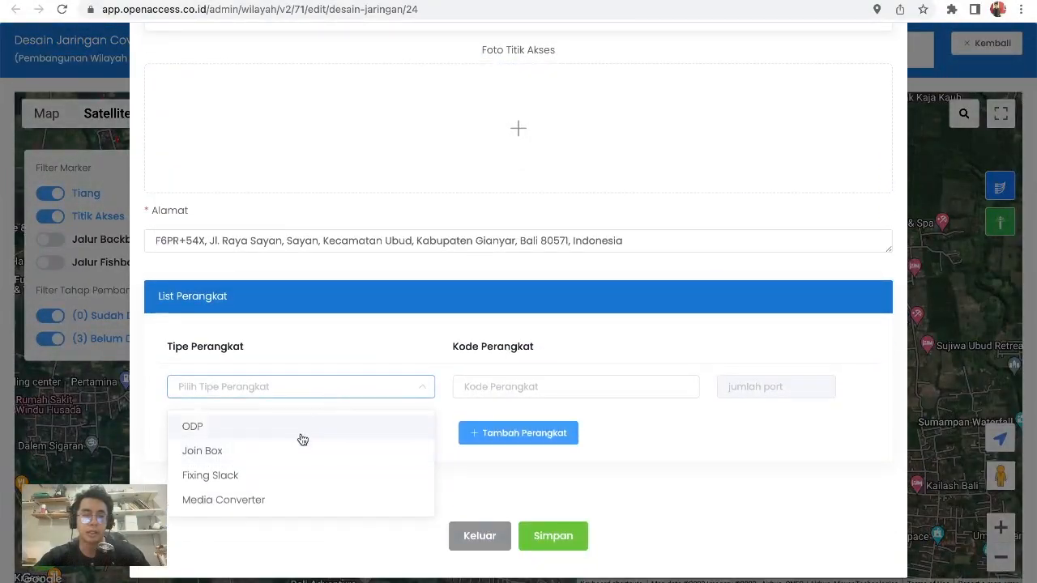
{"action": "left_click", "coordinate": [287, 474]}
{"action": "left_click", "coordinate": [508, 379]}
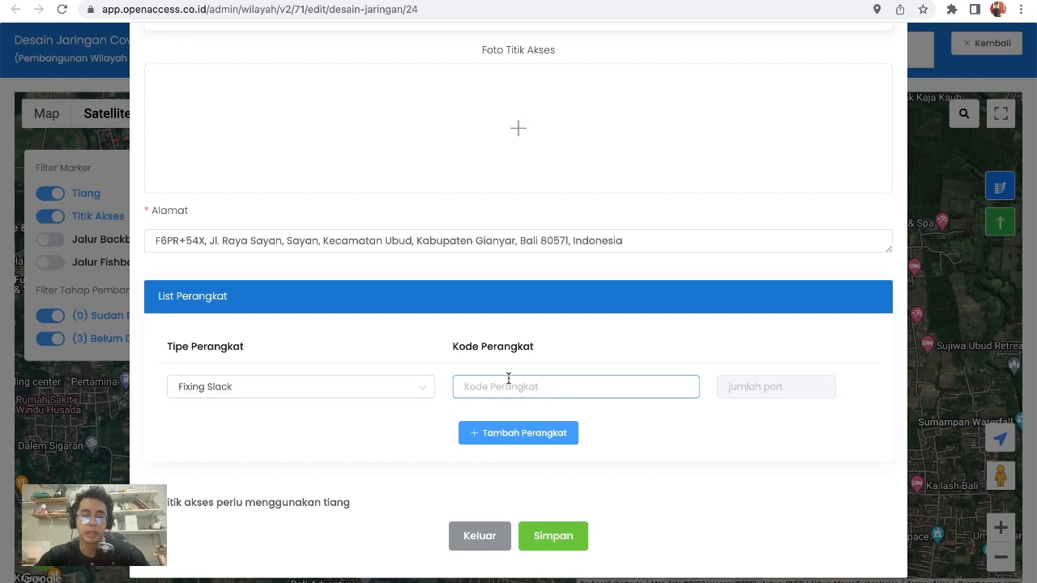
{"action": "type", "text": "FS_GA_0001"}
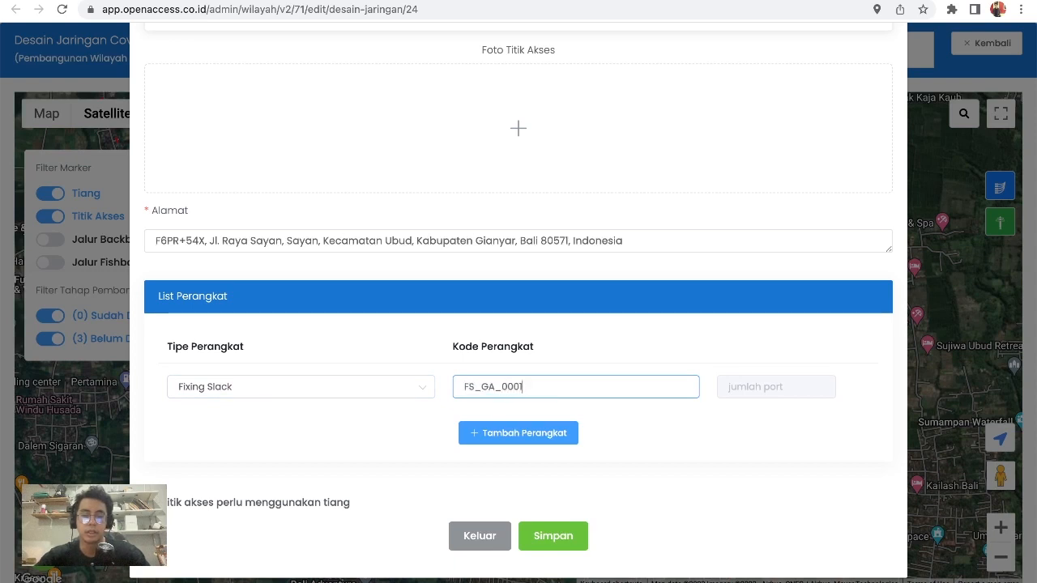
{"action": "left_click", "coordinate": [549, 536]}
{"action": "key", "text": "Return"}
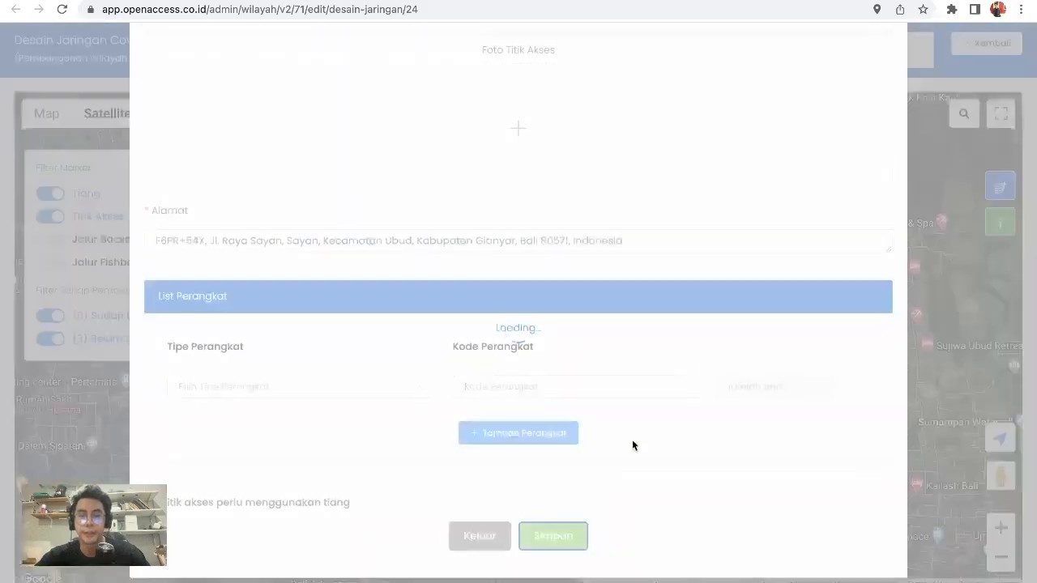
Review the details of the Fixing Slack access point near the southern boundary, including its device code.
{"action": "left_click_drag", "start_coordinate": [637, 353], "coordinate": [671, 505]}
{"action": "mouse_move", "coordinate": [595, 334]}
{"action": "left_mouse_down"}
{"action": "mouse_move", "coordinate": [699, 469]}
{"action": "mouse_move", "coordinate": [737, 464]}
{"action": "mouse_move", "coordinate": [767, 541]}
{"action": "left_mouse_up"}
{"action": "scroll", "coordinate": [699, 435], "scroll_direction": "down", "scroll_amount": 2}
{"action": "left_click_drag", "start_coordinate": [754, 410], "coordinate": [568, 359]}
{"action": "left_click", "coordinate": [523, 447]}
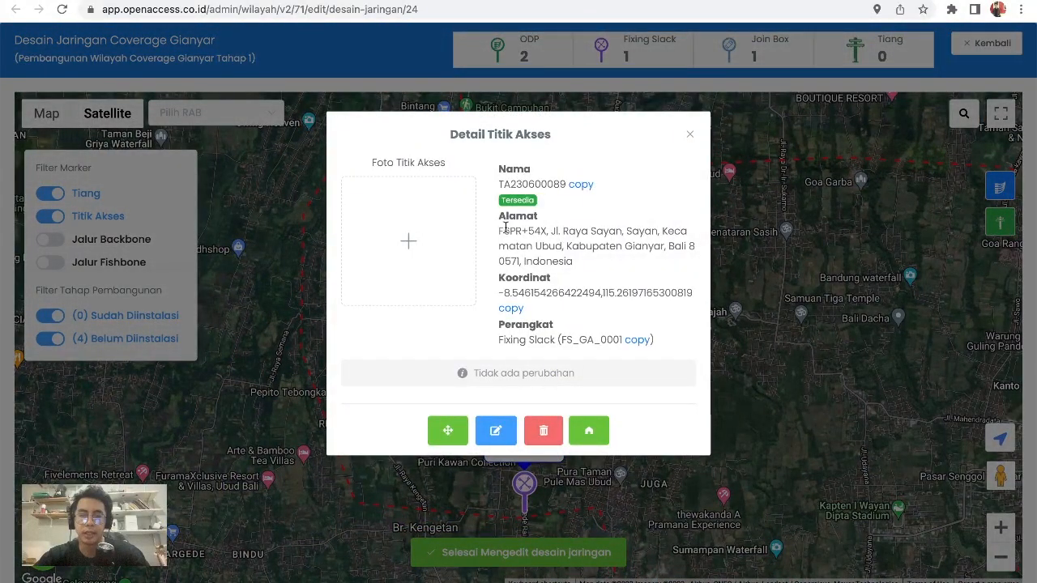
{"action": "double_click", "coordinate": [579, 341]}
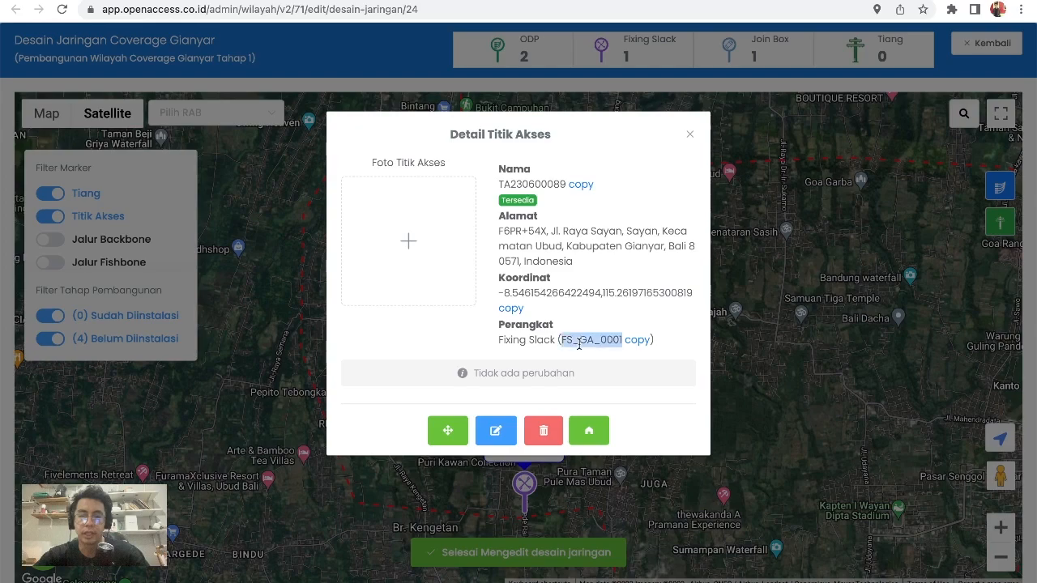
{"action": "left_click", "coordinate": [691, 137]}
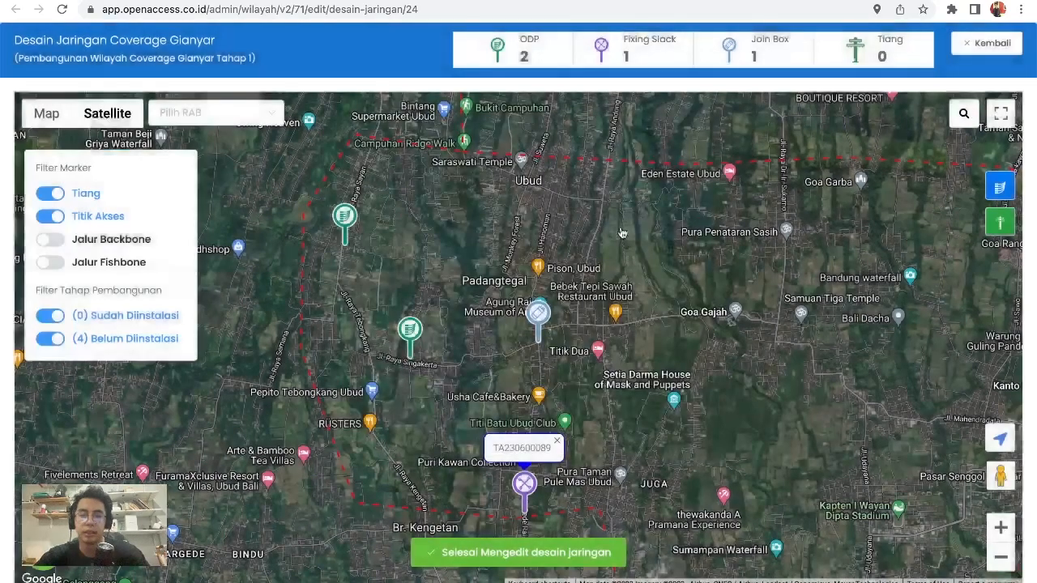
Review the details of the Join Box and both ODP access points, copying the Join Box's coordinates.
{"action": "left_click", "coordinate": [521, 443]}
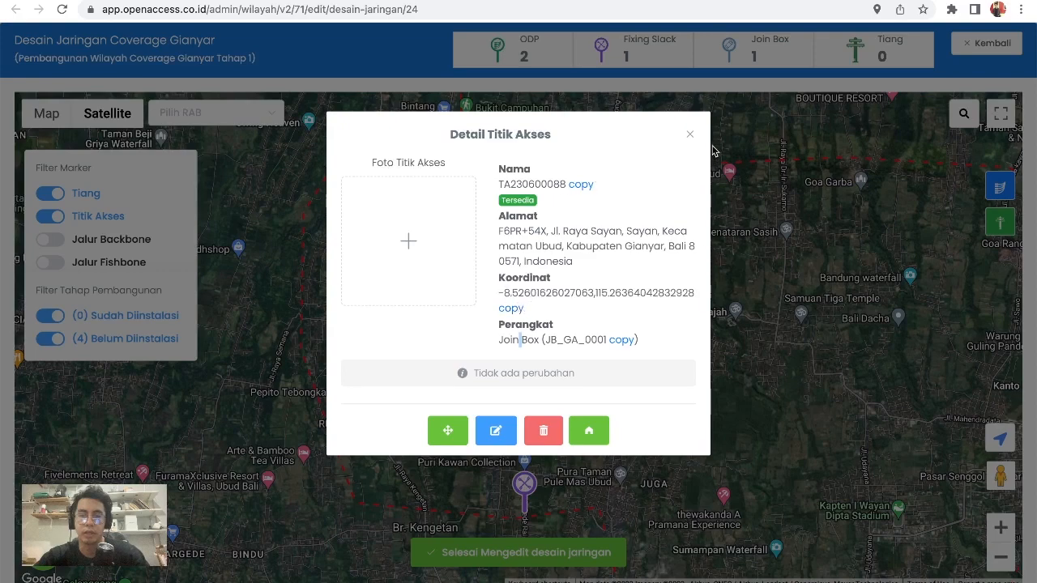
{"action": "left_click", "coordinate": [511, 309]}
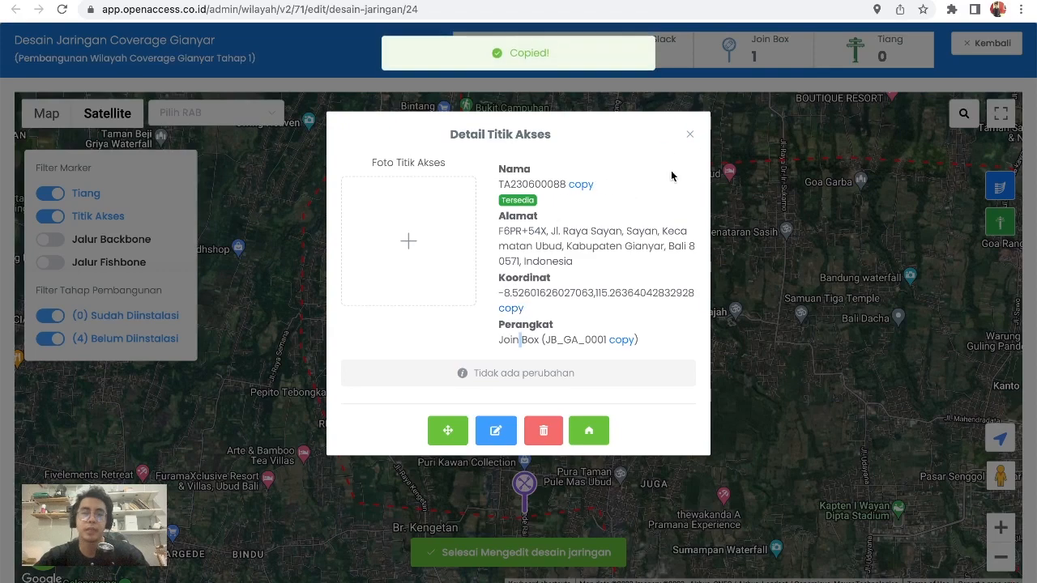
{"action": "left_click", "coordinate": [690, 137]}
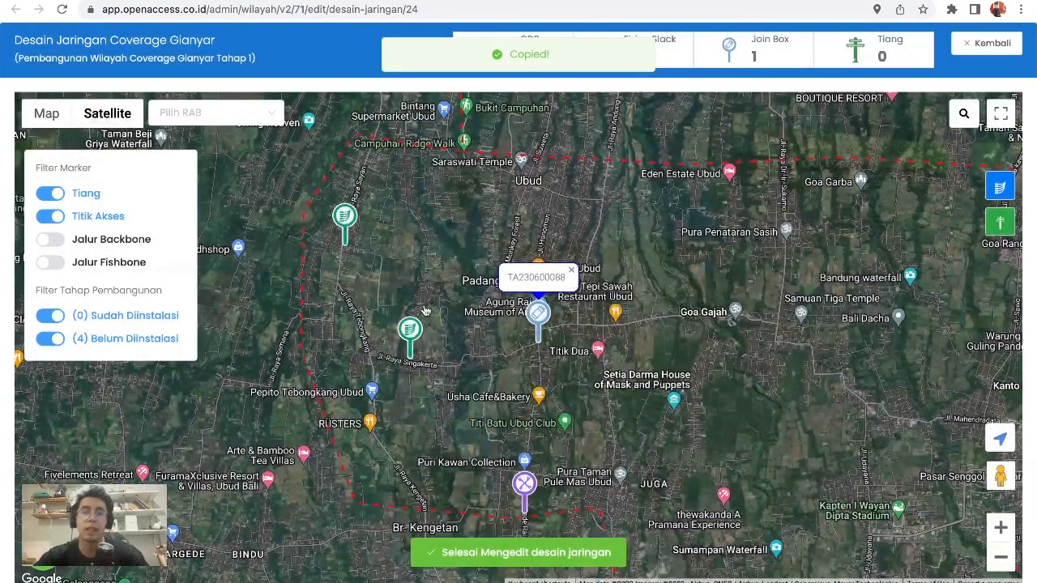
{"action": "left_click", "coordinate": [404, 330]}
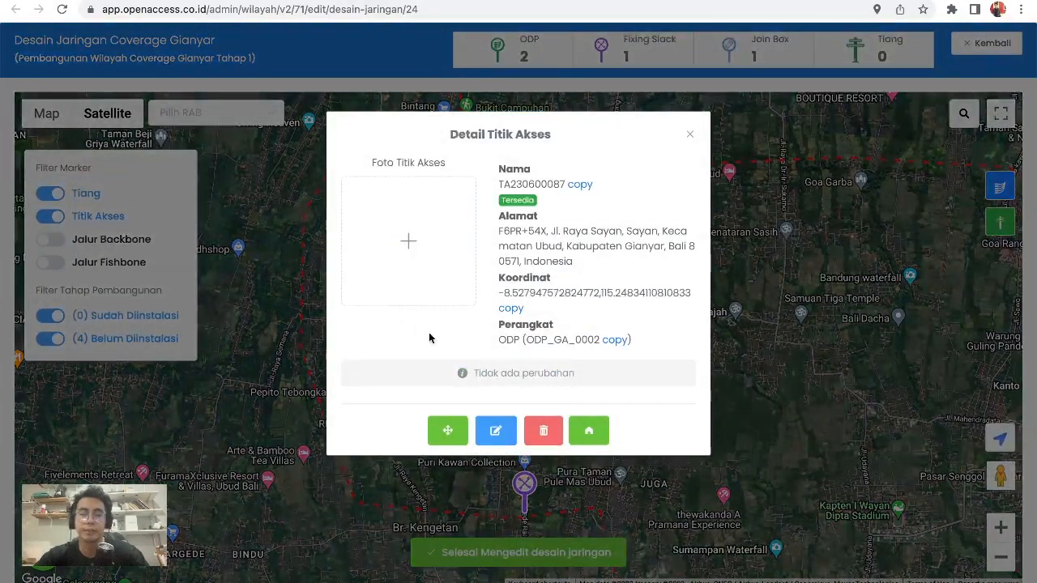
{"action": "left_click", "coordinate": [689, 135]}
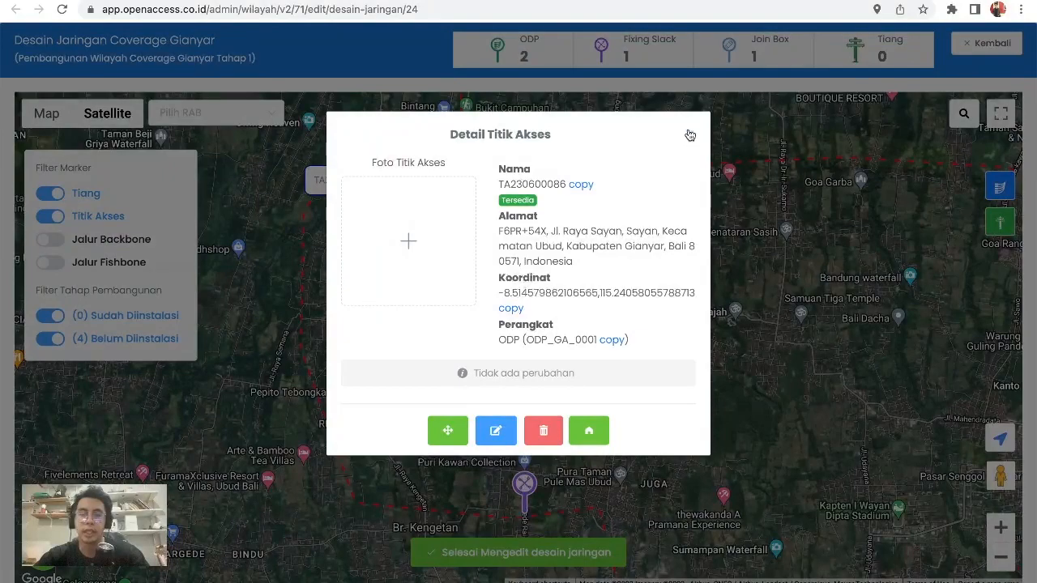
{"action": "left_click", "coordinate": [690, 135]}
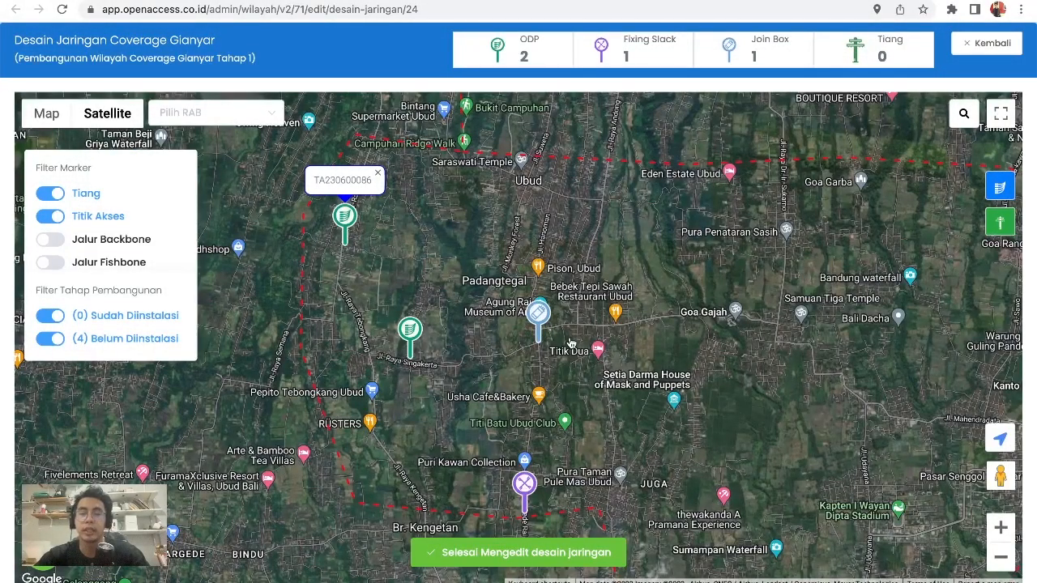
Position a pole (Tiang) beside the Join Box at the Jl. Raya Pengosekan junction, and bring up its form.
{"action": "scroll", "coordinate": [571, 343], "scroll_direction": "up", "scroll_amount": 4}
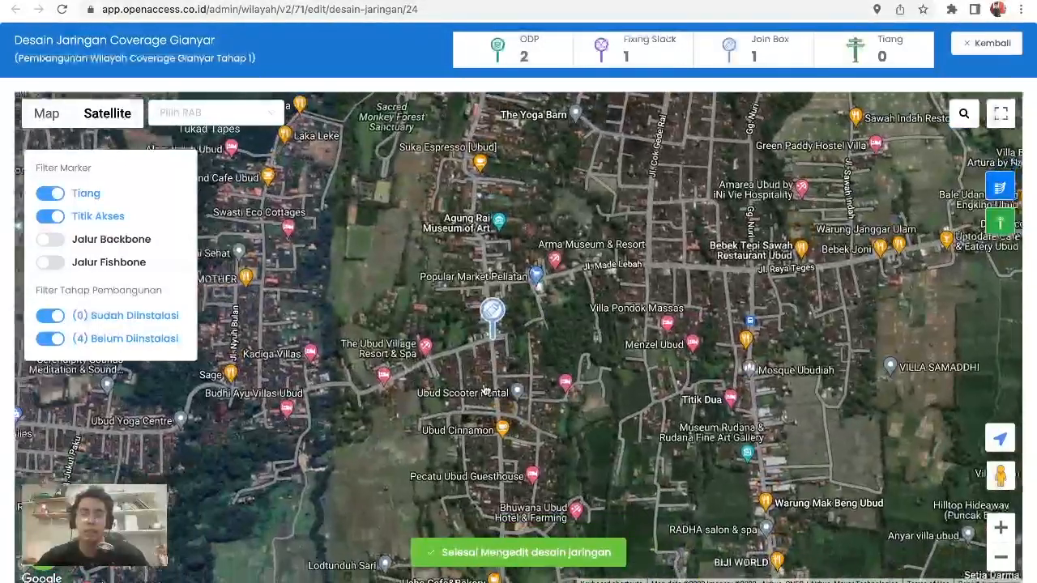
{"action": "left_click_drag", "start_coordinate": [484, 390], "coordinate": [576, 394]}
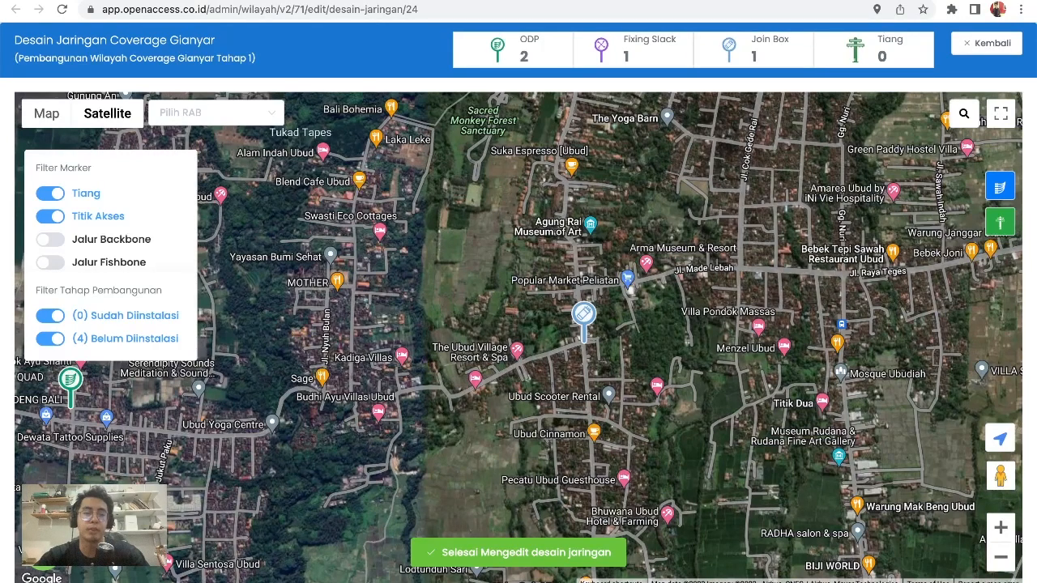
{"action": "left_click", "coordinate": [42, 552]}
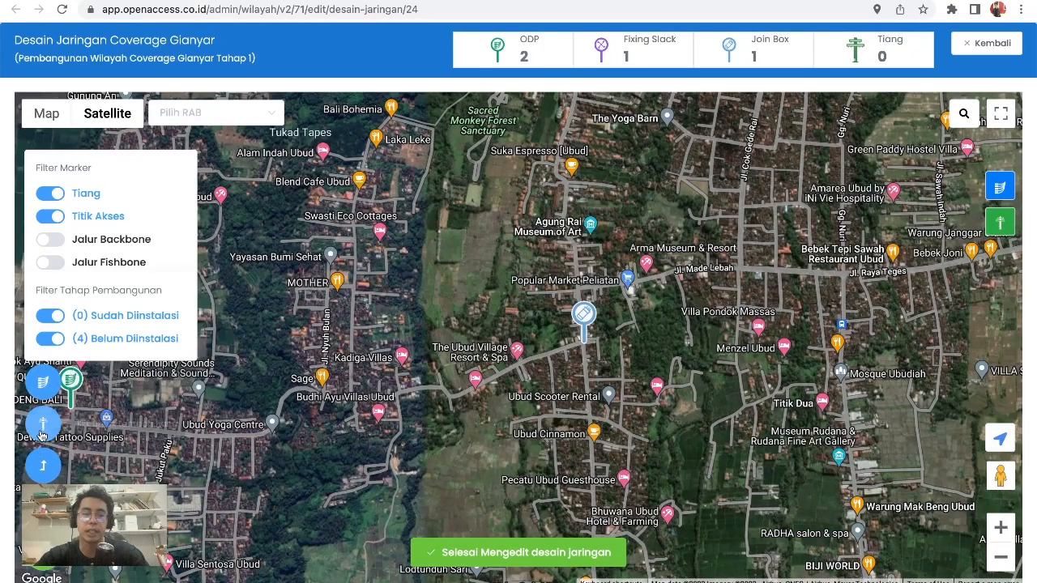
{"action": "left_click", "coordinate": [43, 429]}
{"action": "mouse_move", "coordinate": [623, 367]}
{"action": "left_mouse_down"}
{"action": "mouse_move", "coordinate": [458, 400]}
{"action": "mouse_move", "coordinate": [599, 373]}
{"action": "left_mouse_up"}
{"action": "scroll", "coordinate": [459, 400], "scroll_direction": "up", "scroll_amount": 2}
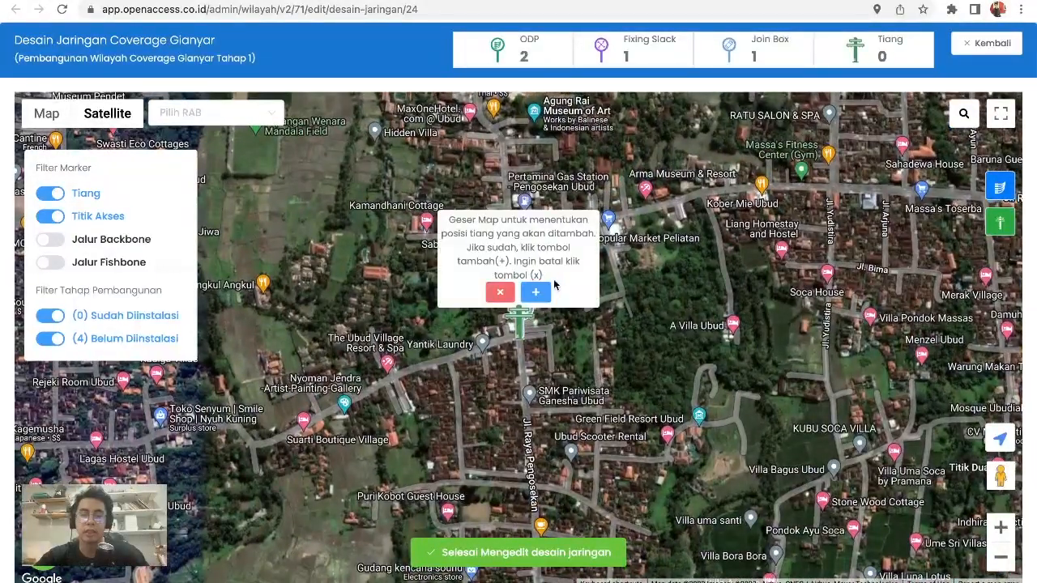
{"action": "left_click", "coordinate": [535, 292]}
{"action": "scroll", "coordinate": [385, 244], "scroll_direction": "down", "scroll_amount": 1}
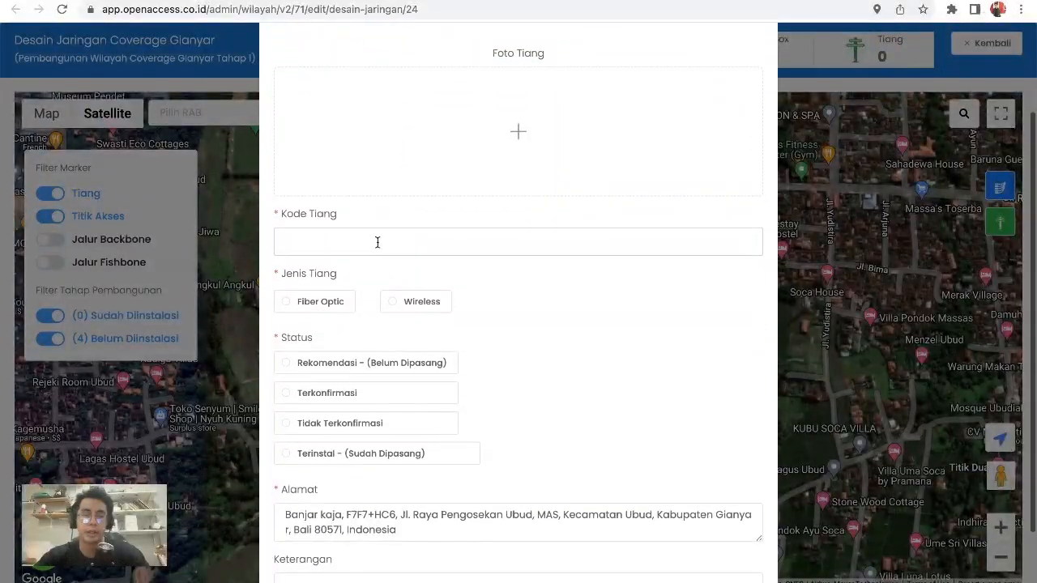
Enter TA_GA_001 as the pole code and set the pole type to Fiber Optic.
{"action": "left_click", "coordinate": [378, 243]}
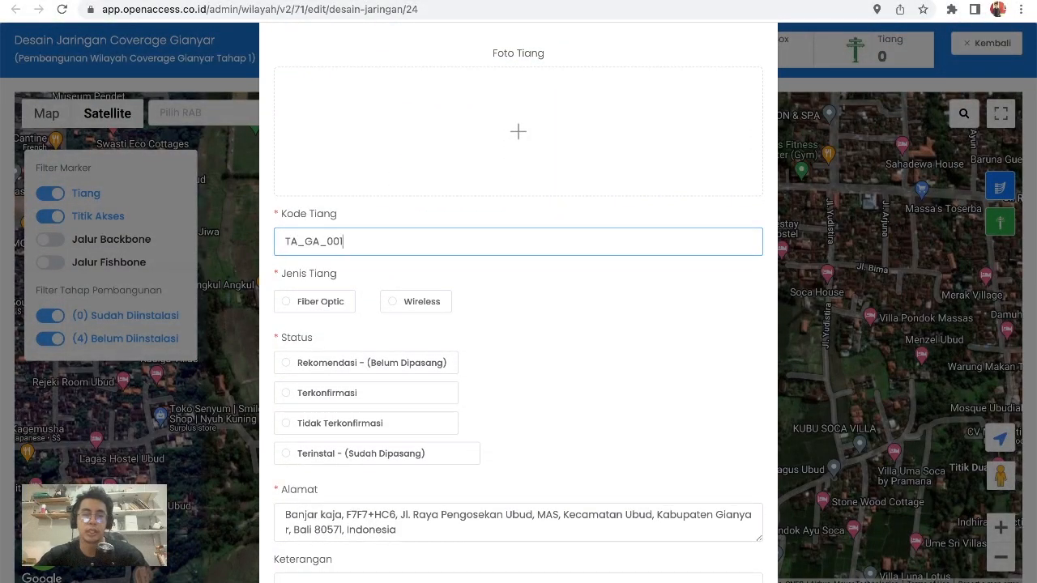
{"action": "left_click", "coordinate": [327, 314]}
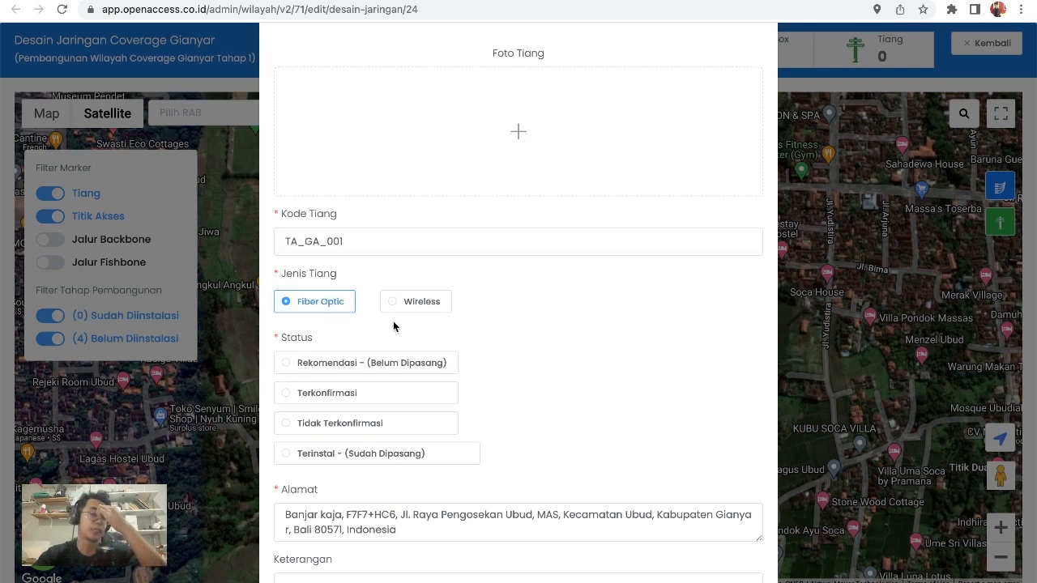
{"action": "scroll", "coordinate": [366, 311], "scroll_direction": "down", "scroll_amount": 1}
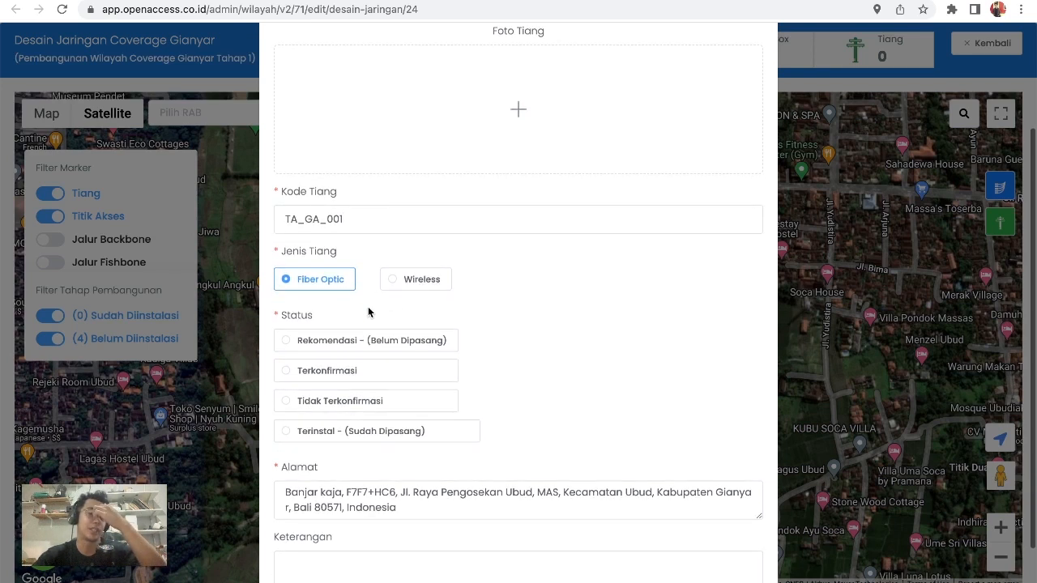
Try the pole statuses Rekomendasi - (Belum Dipasang), Terkonfirmasi and Tidak Terkonfirmasi in turn.
{"action": "left_click", "coordinate": [331, 343]}
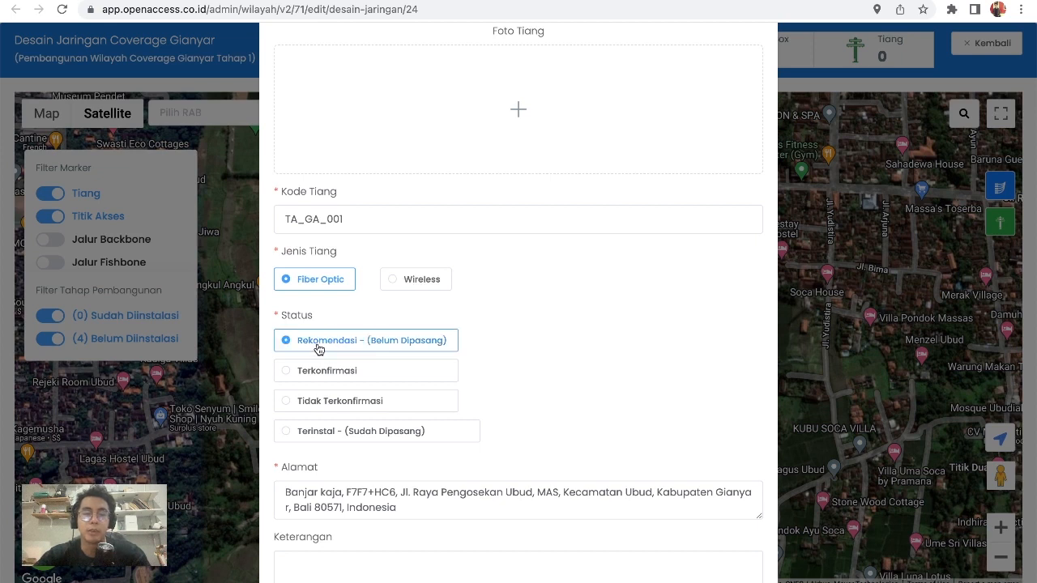
{"action": "left_click", "coordinate": [303, 372]}
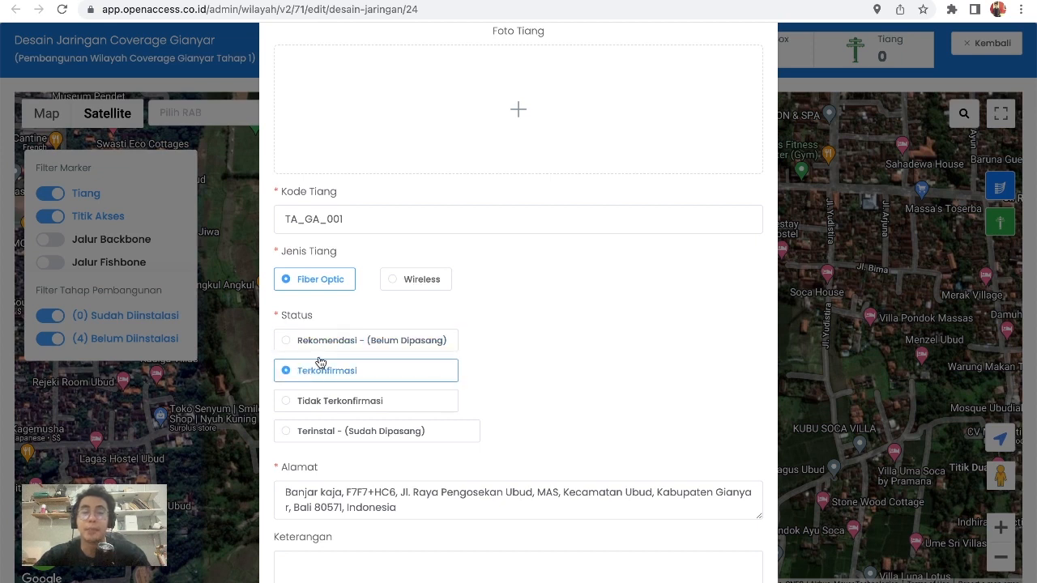
{"action": "left_click", "coordinate": [308, 405]}
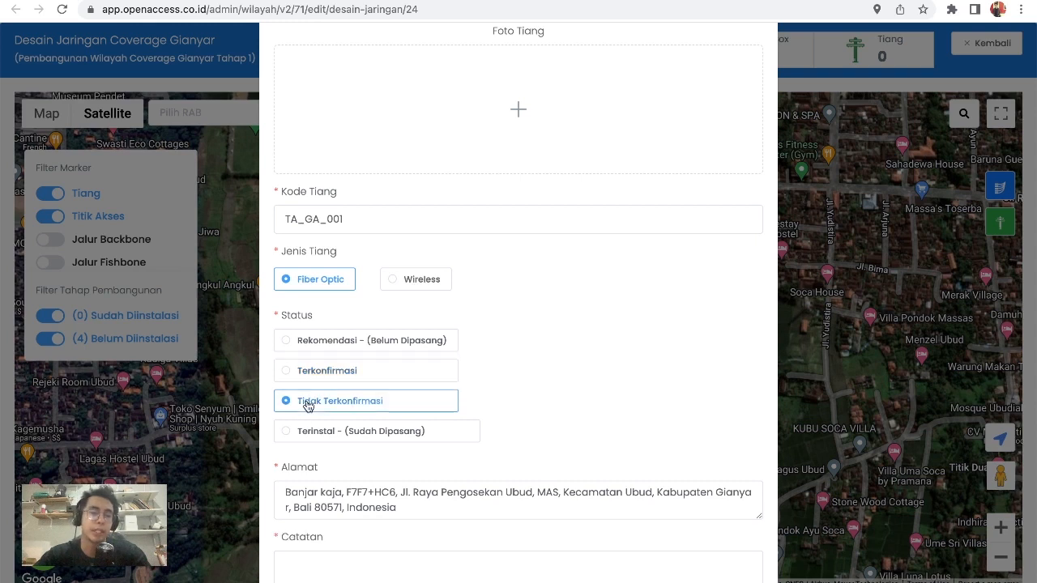
{"action": "scroll", "coordinate": [307, 407], "scroll_direction": "down", "scroll_amount": 1}
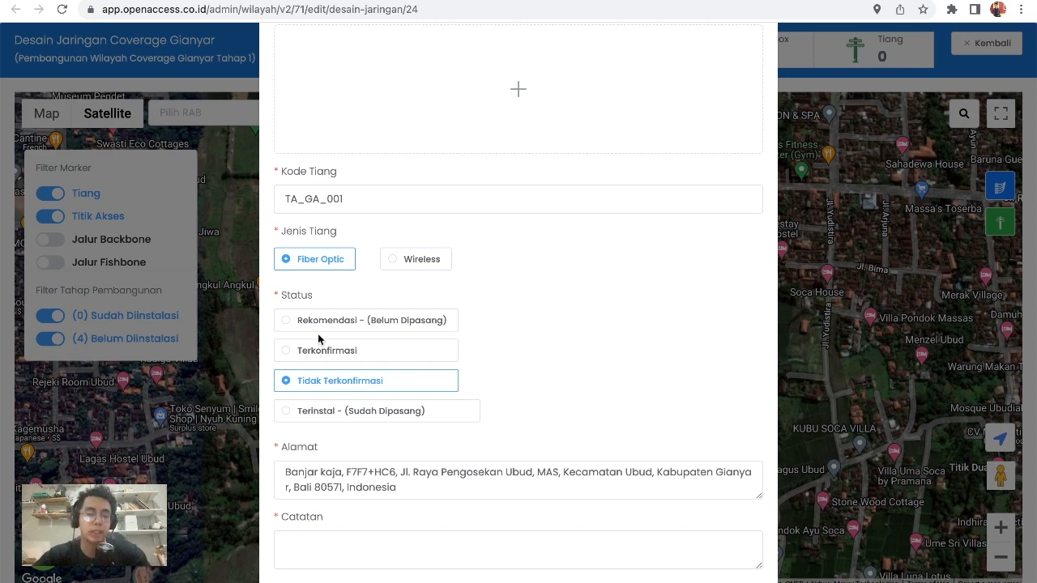
Set the pole's status to Terinstal - (Sudah Dipasang) and save the pole with confirmation.
{"action": "left_click", "coordinate": [324, 414]}
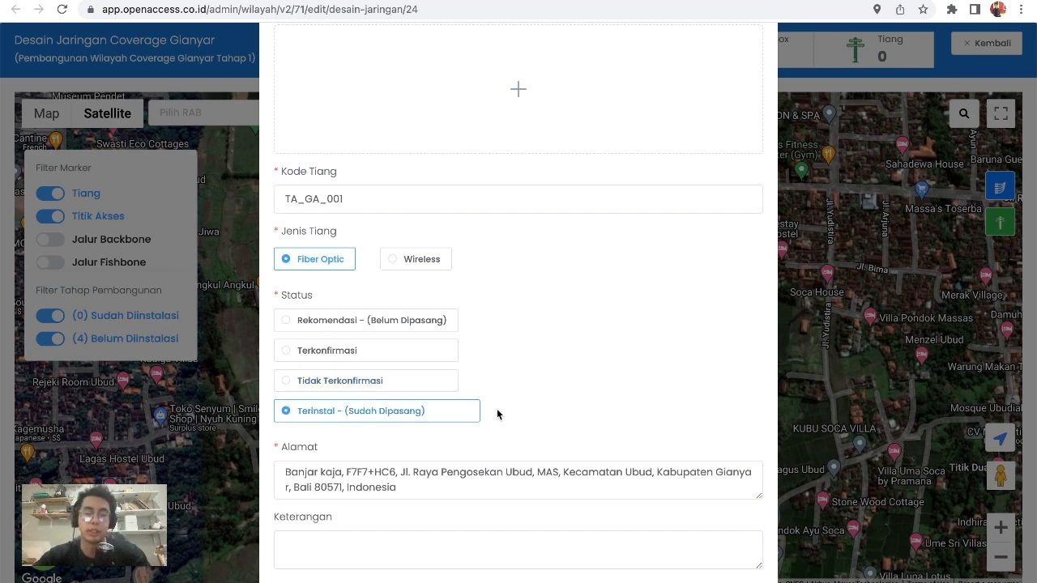
{"action": "scroll", "coordinate": [497, 408], "scroll_direction": "down", "scroll_amount": 1}
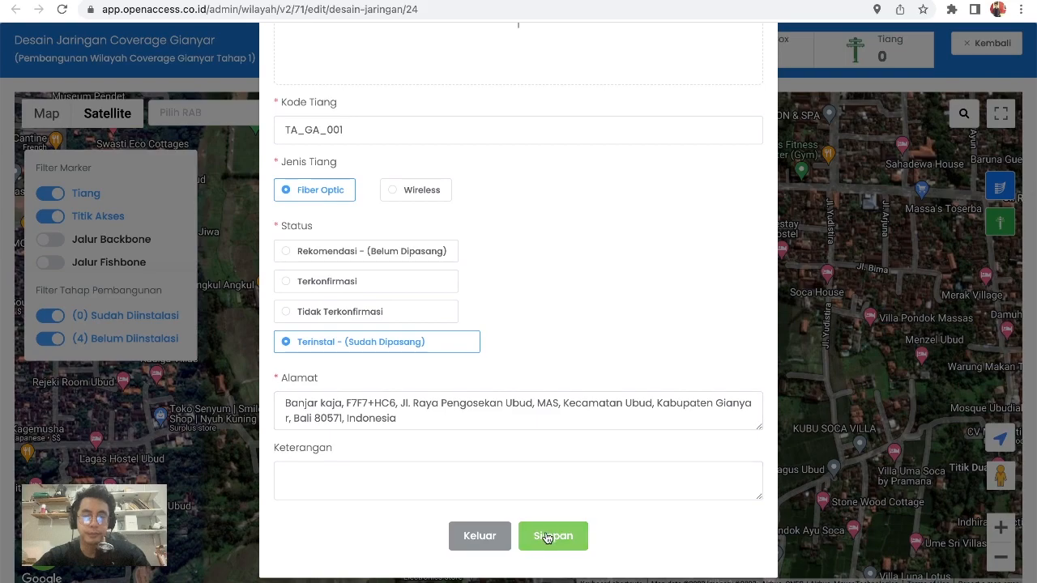
{"action": "left_click", "coordinate": [546, 537]}
{"action": "key", "text": "Return"}
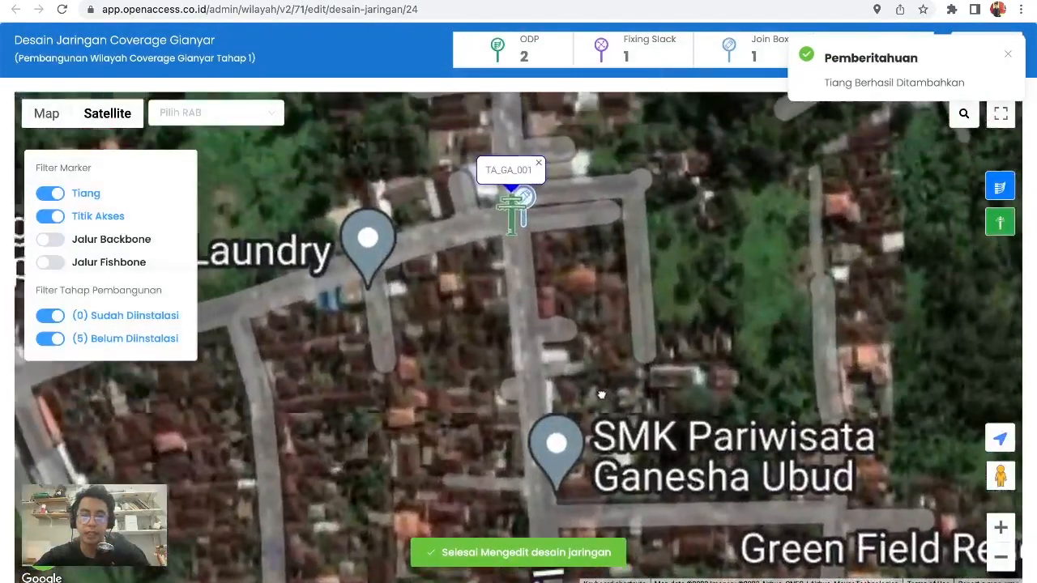
{"action": "left_click_drag", "start_coordinate": [539, 263], "coordinate": [586, 331]}
{"action": "scroll", "coordinate": [586, 330], "scroll_direction": "up", "scroll_amount": 2}
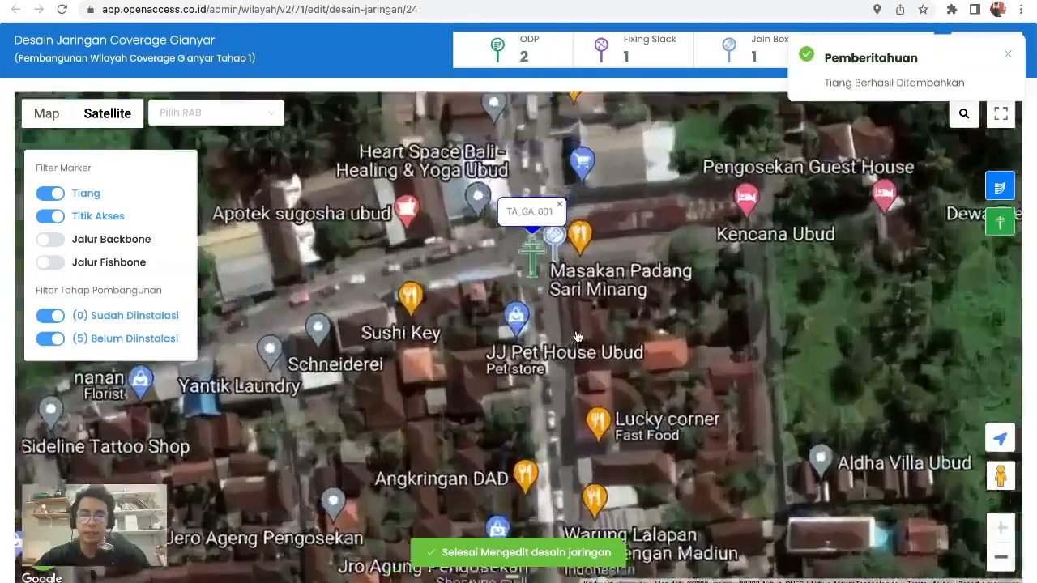
{"action": "left_click", "coordinate": [532, 241]}
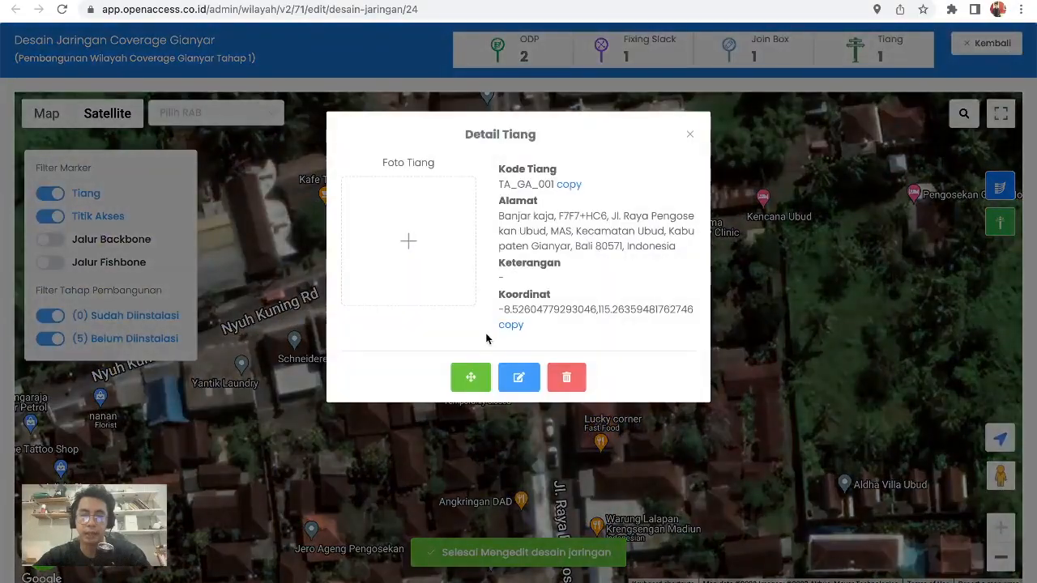
{"action": "left_click", "coordinate": [473, 378]}
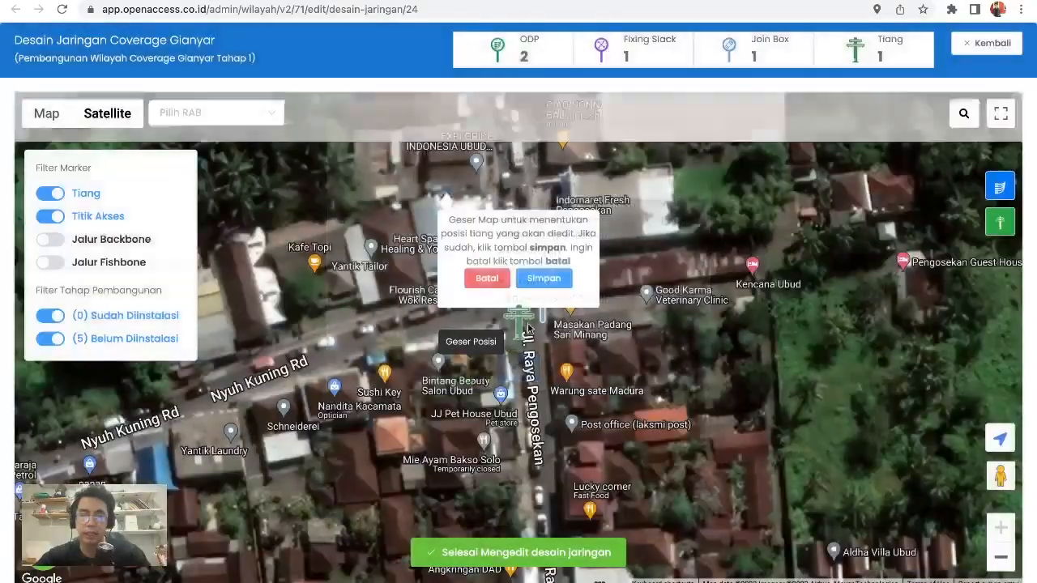
{"action": "left_click", "coordinate": [496, 277]}
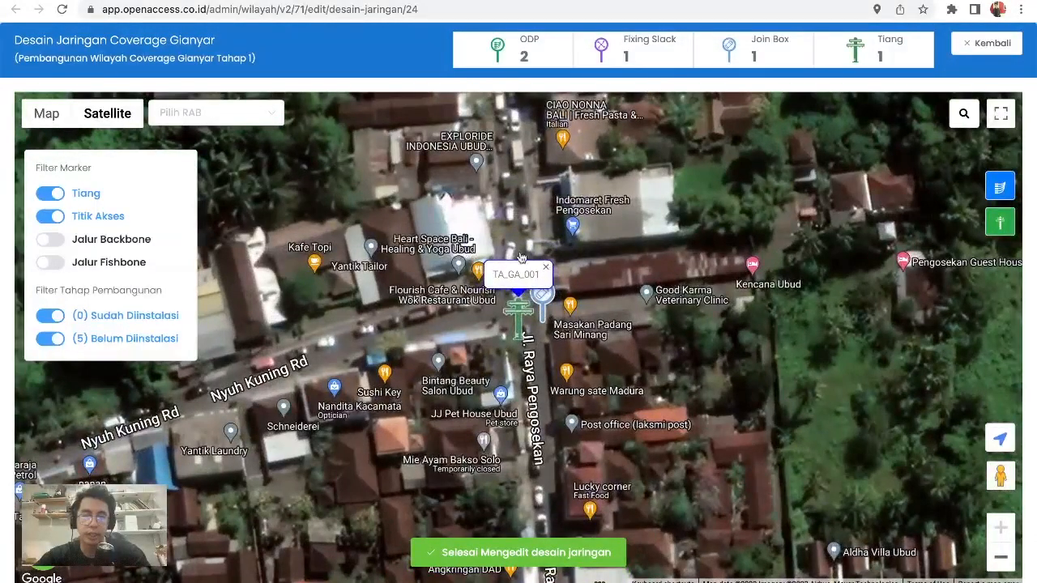
Move pole TA_GA_001 onto the Join Box location at Jl. Raya Pengosekan and save its new position with confirmation.
{"action": "left_click", "coordinate": [510, 309]}
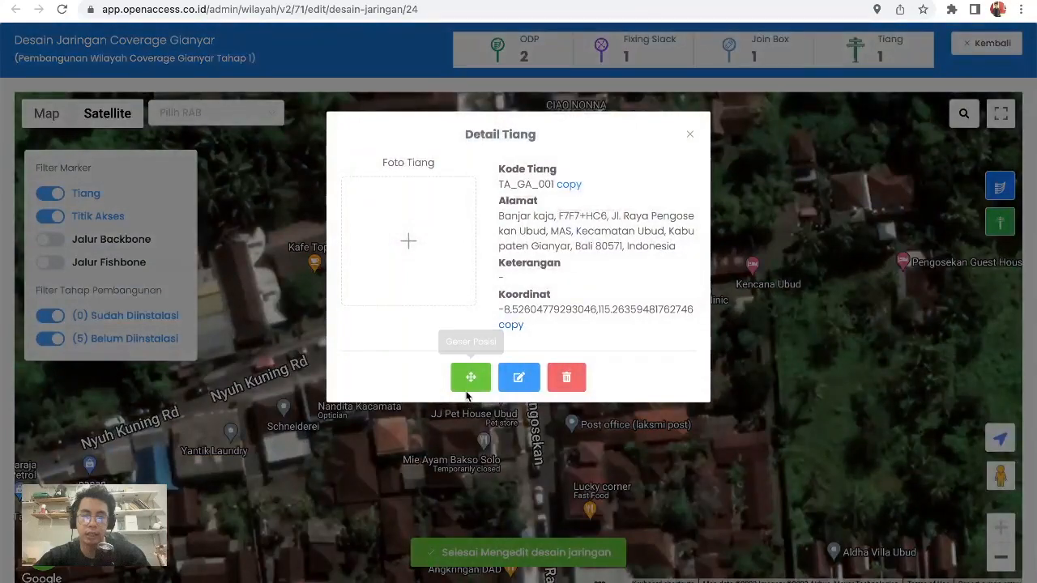
{"action": "left_click", "coordinate": [470, 381]}
{"action": "left_click_drag", "start_coordinate": [503, 378], "coordinate": [478, 392]}
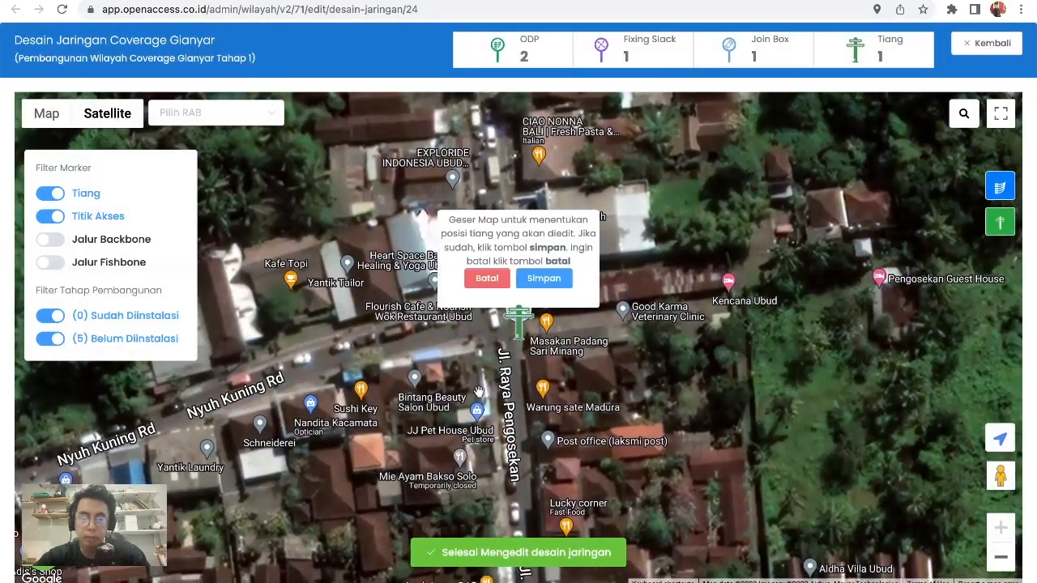
{"action": "left_click", "coordinate": [540, 279]}
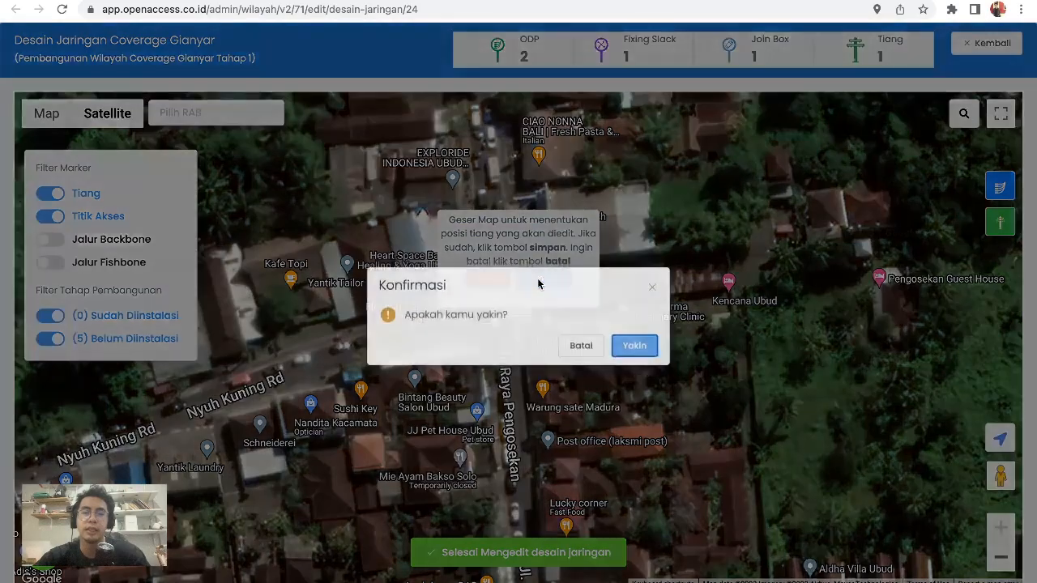
{"action": "left_click", "coordinate": [647, 344]}
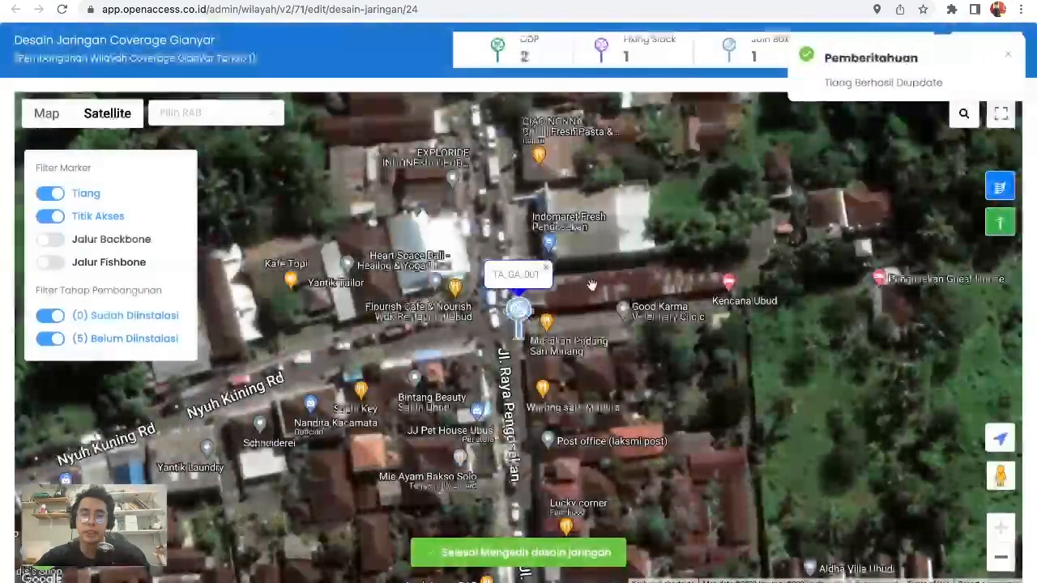
{"action": "left_click", "coordinate": [546, 269]}
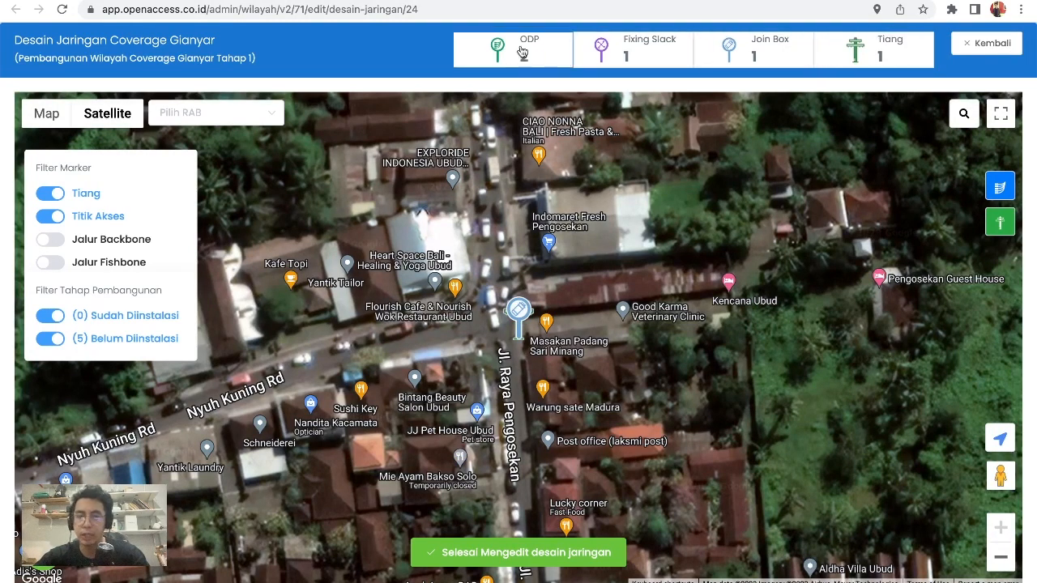
Check the Fixing Slack item list, the Join Box access point details and the pole (Tiang) item list.
{"action": "left_click", "coordinate": [623, 55]}
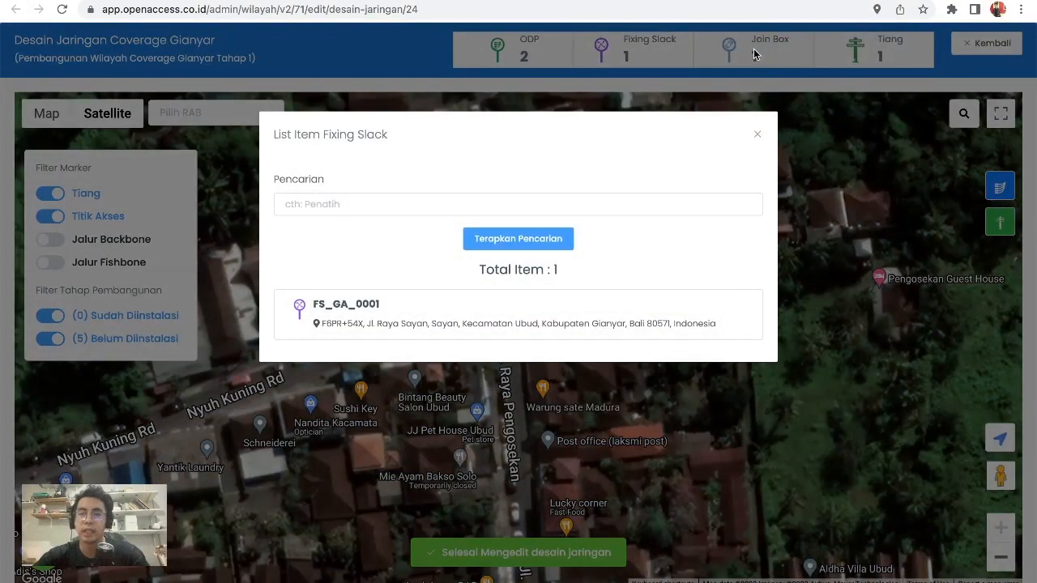
{"action": "left_click", "coordinate": [753, 49]}
{"action": "left_click", "coordinate": [753, 49]}
{"action": "left_click", "coordinate": [520, 305]}
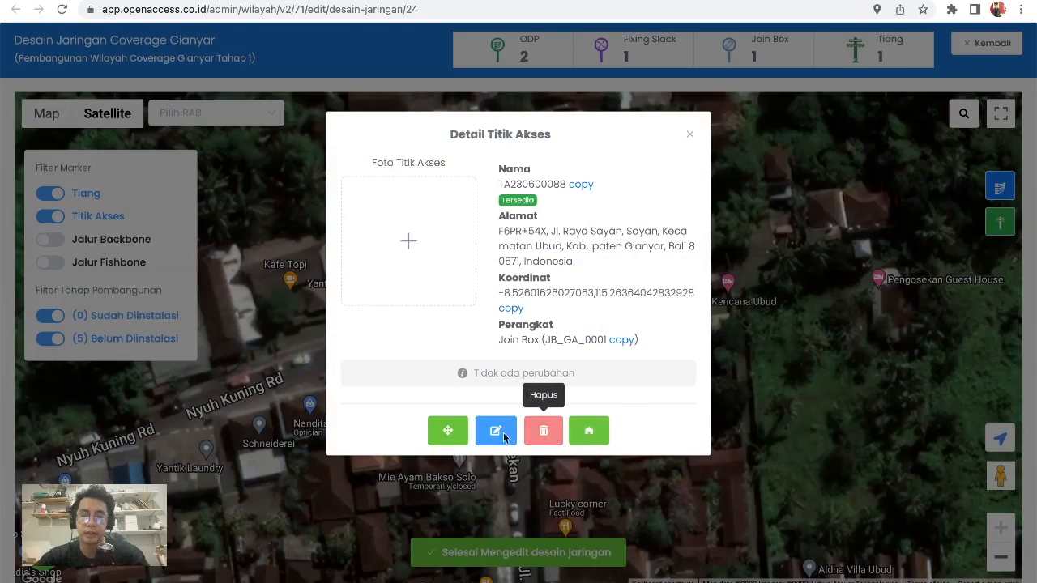
{"action": "left_click", "coordinate": [688, 139]}
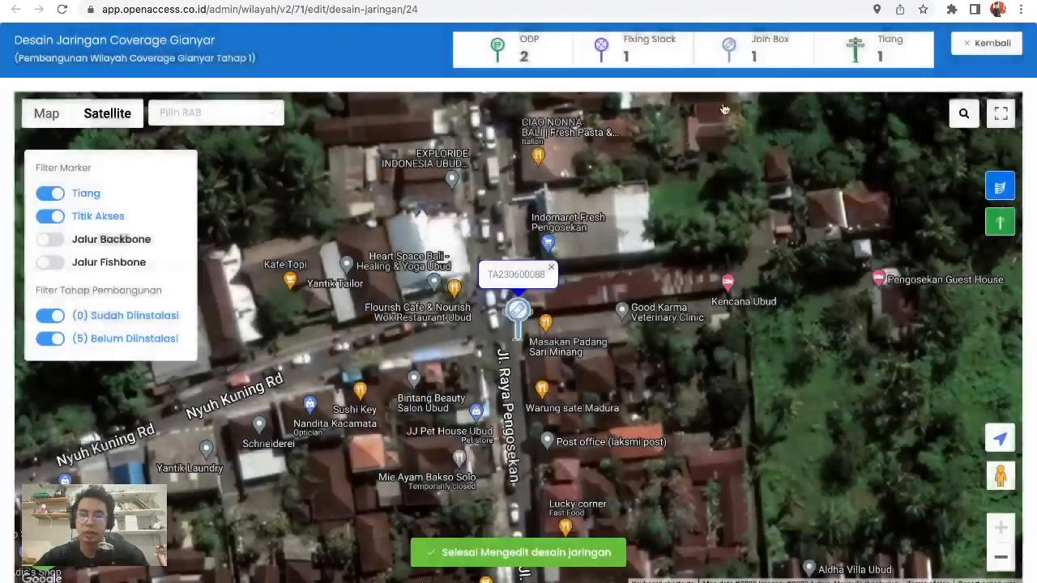
{"action": "left_click", "coordinate": [875, 49]}
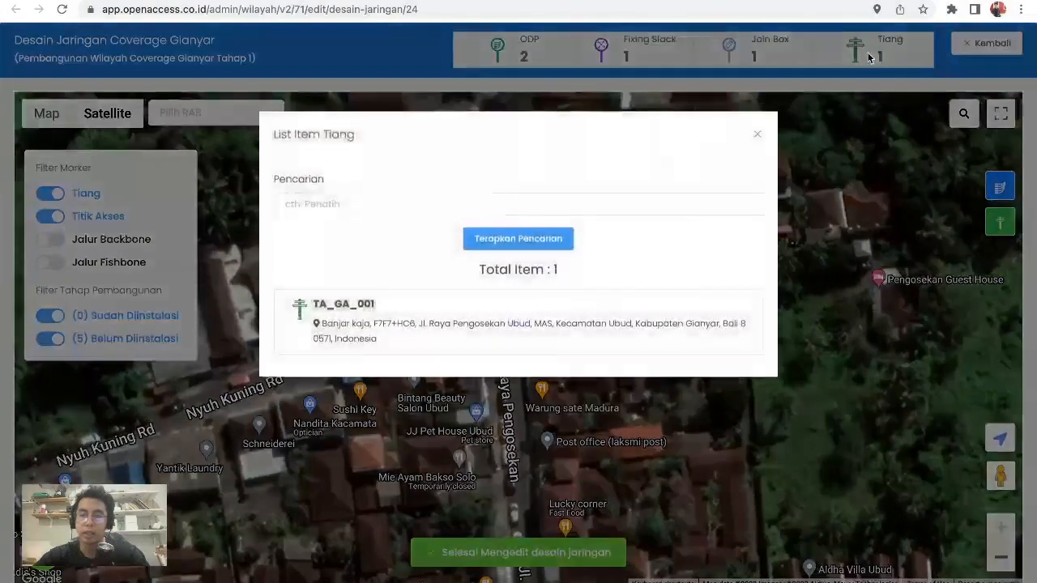
{"action": "left_click", "coordinate": [756, 138]}
Examine the placement of the ODP, Join Box and Fixing Slack markers within the Gianyar region boundary.
{"action": "scroll", "coordinate": [653, 348], "scroll_direction": "down", "scroll_amount": 4}
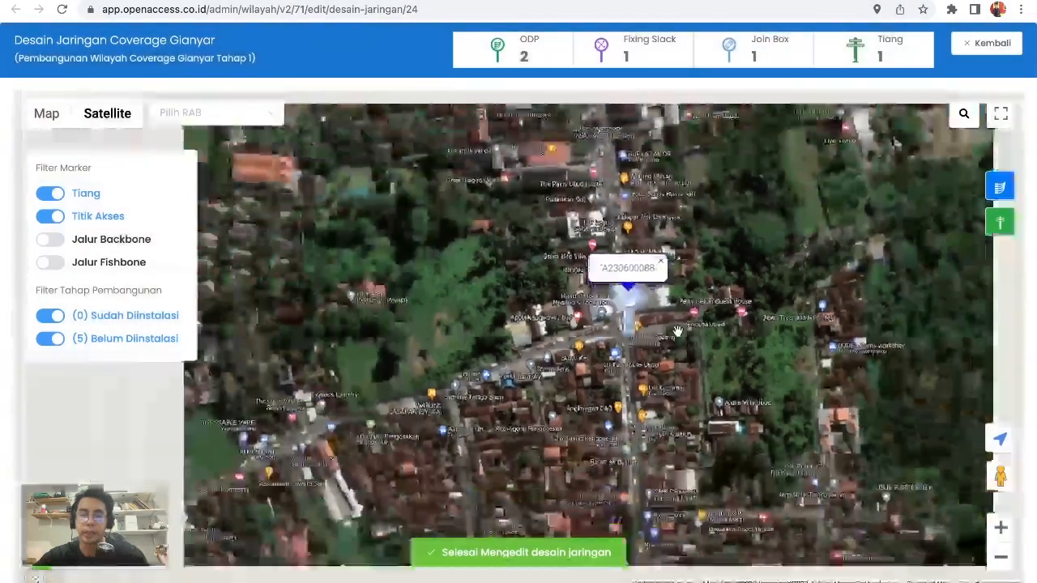
{"action": "scroll", "coordinate": [641, 373], "scroll_direction": "down", "scroll_amount": 2}
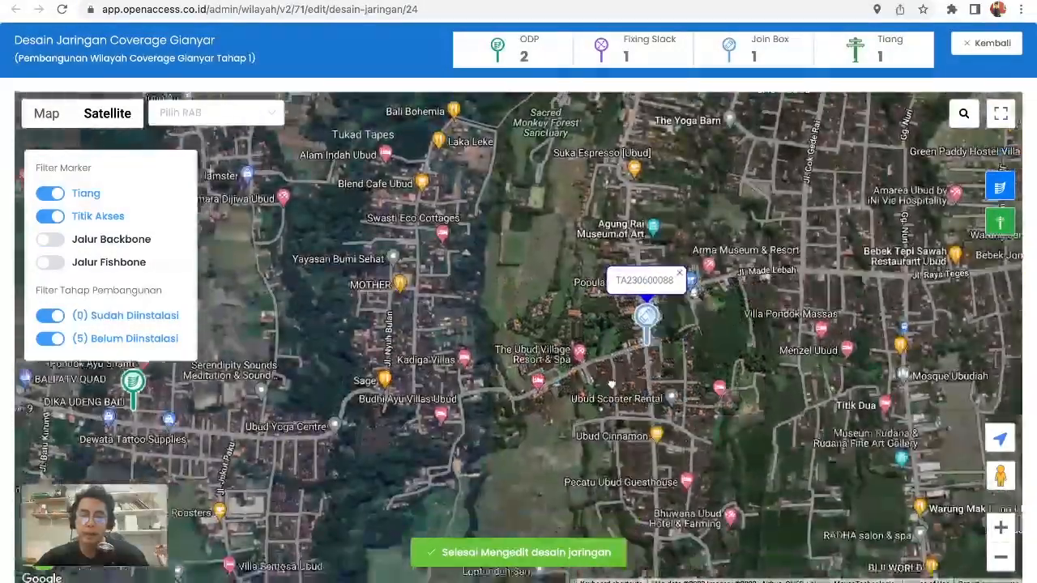
{"action": "left_click_drag", "start_coordinate": [612, 384], "coordinate": [650, 328]}
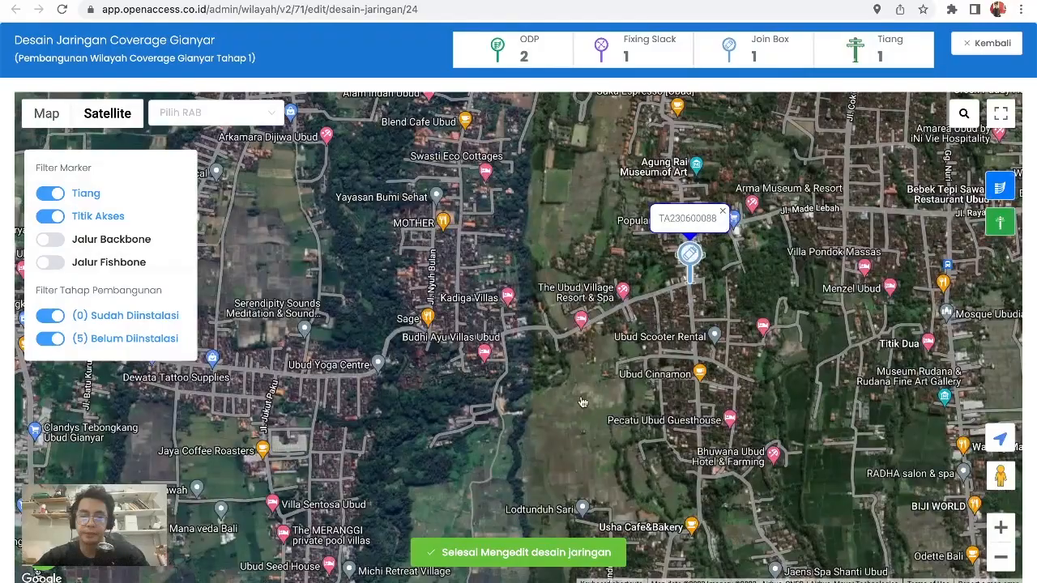
{"action": "scroll", "coordinate": [582, 403], "scroll_direction": "down", "scroll_amount": 3}
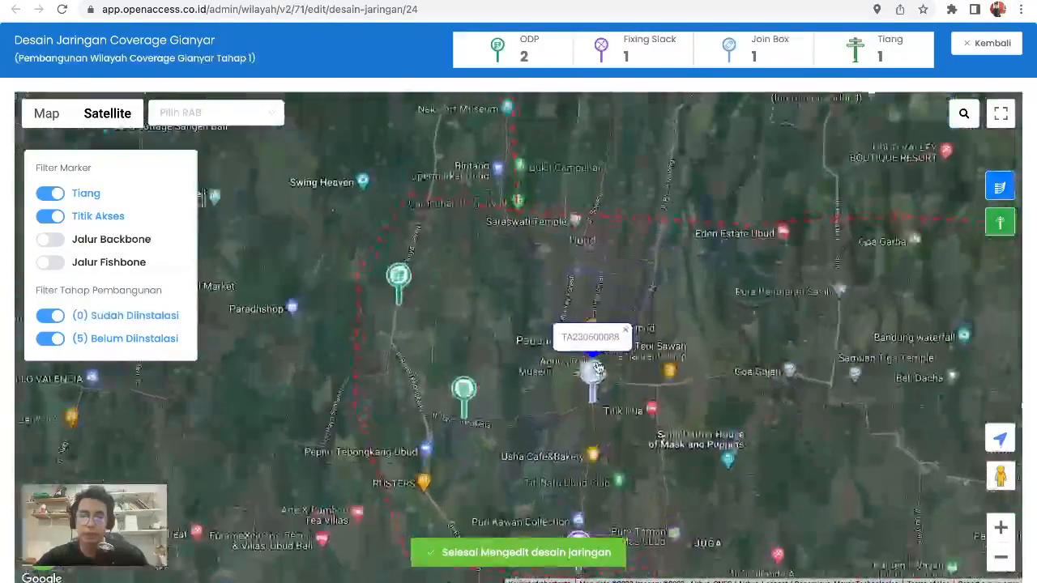
{"action": "left_click_drag", "start_coordinate": [597, 369], "coordinate": [569, 293]}
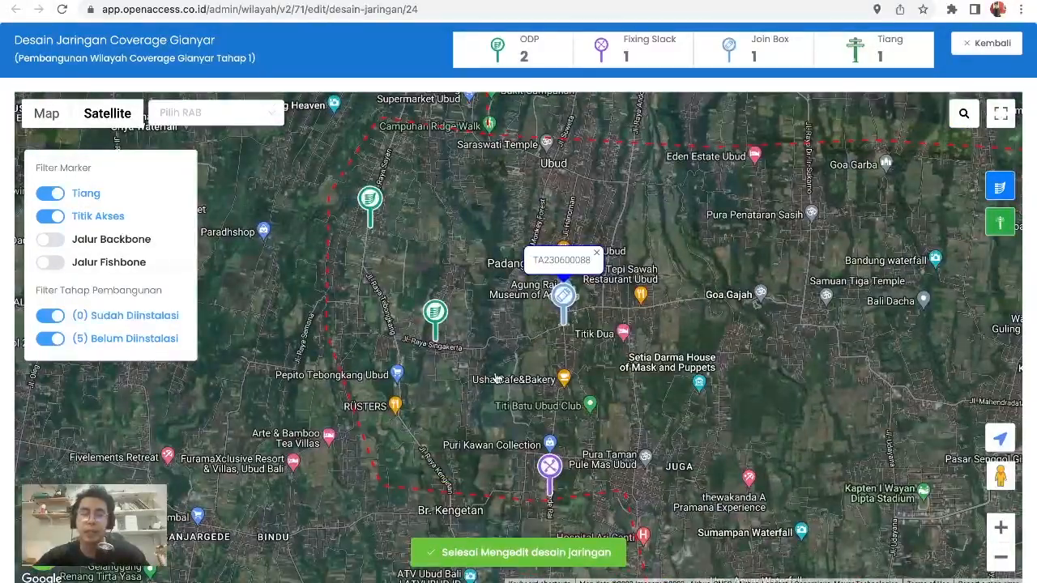
{"action": "scroll", "coordinate": [497, 379], "scroll_direction": "up", "scroll_amount": 2}
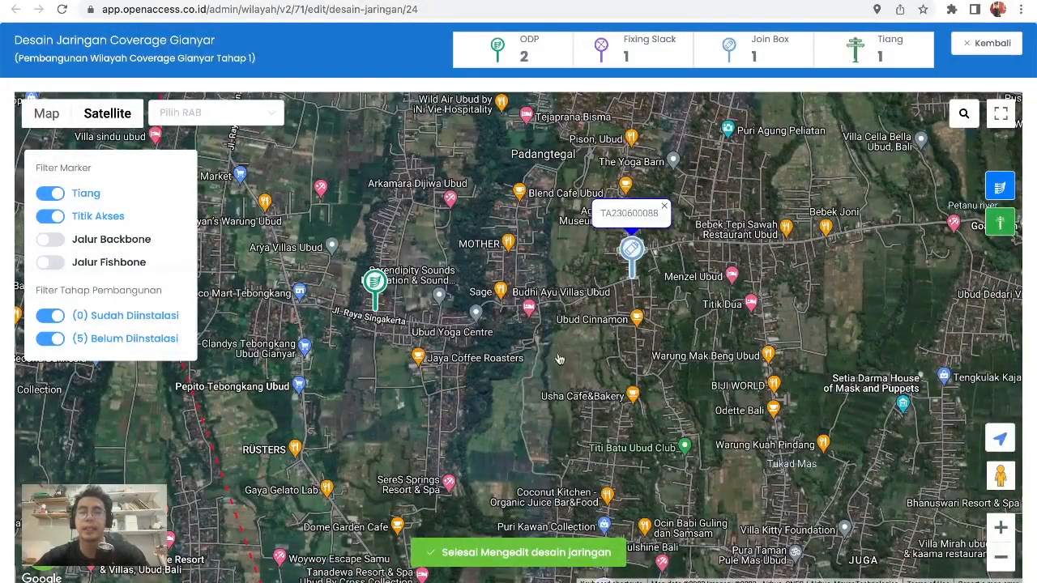
{"action": "left_click_drag", "start_coordinate": [622, 374], "coordinate": [553, 315]}
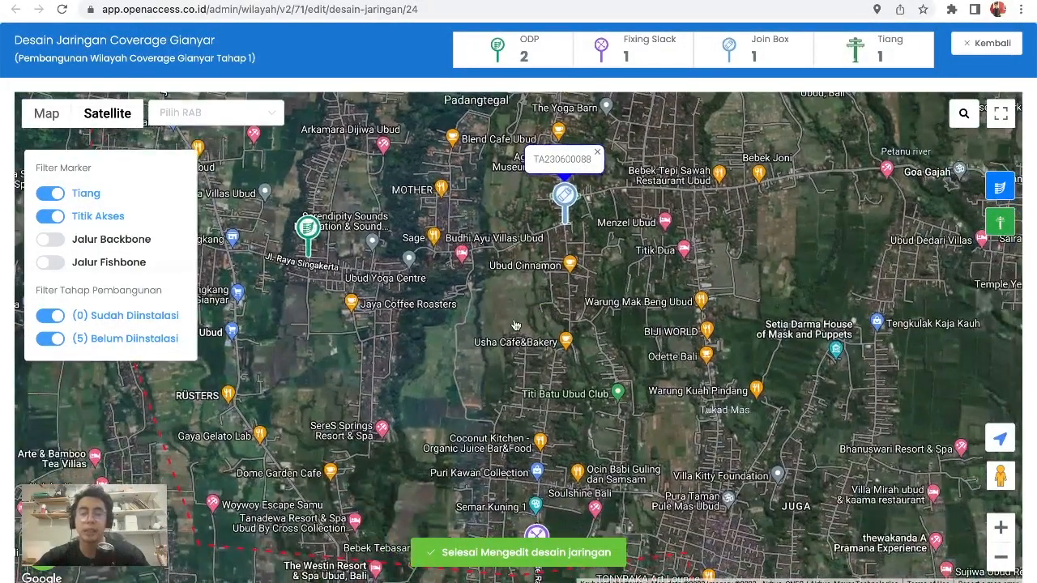
{"action": "scroll", "coordinate": [515, 323], "scroll_direction": "down", "scroll_amount": 2}
{"action": "scroll", "coordinate": [512, 407], "scroll_direction": "up", "scroll_amount": 2}
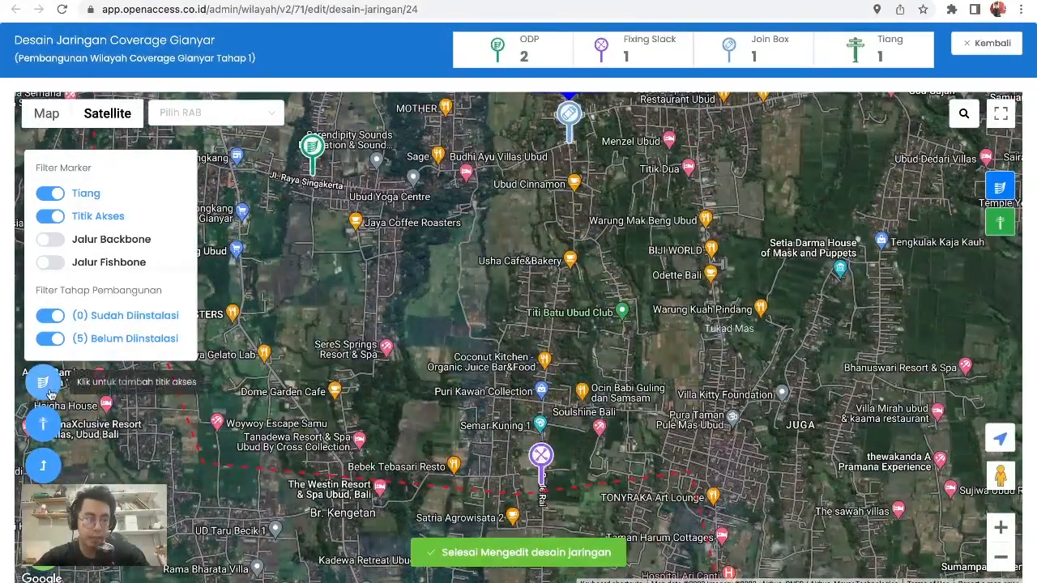
{"action": "left_click", "coordinate": [43, 464]}
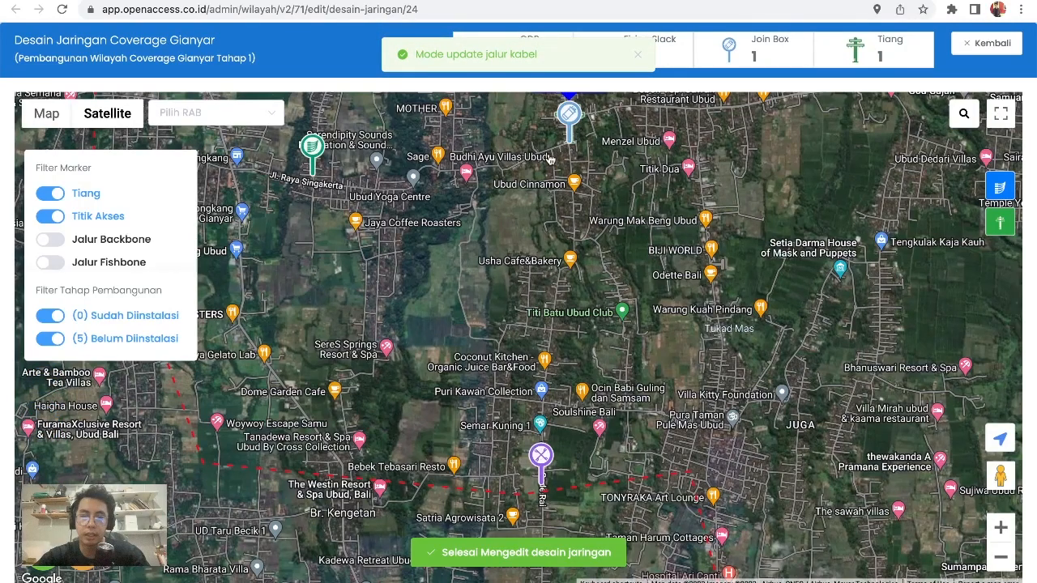
{"action": "left_click", "coordinate": [511, 553]}
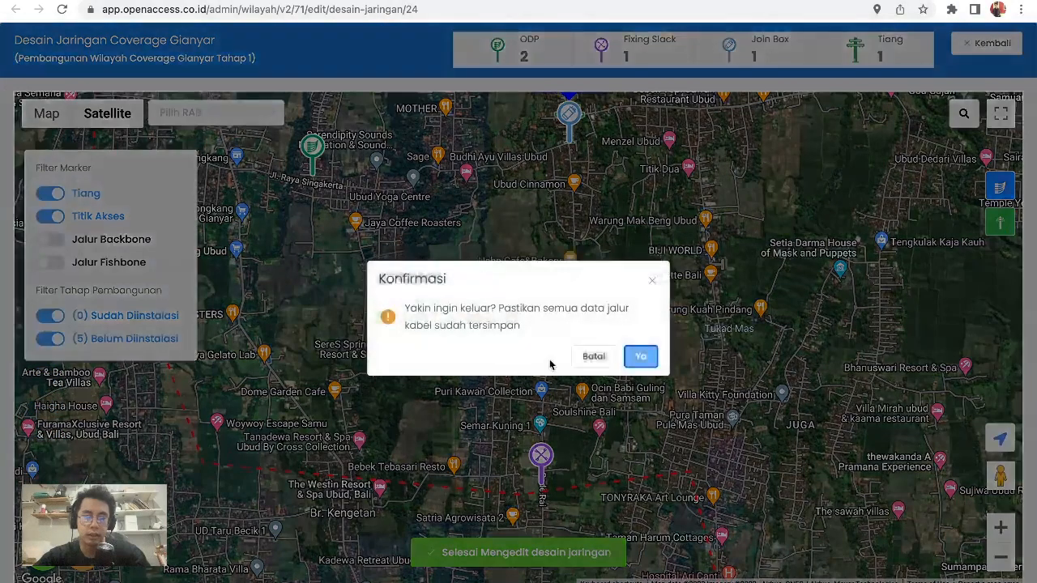
{"action": "left_click", "coordinate": [640, 356]}
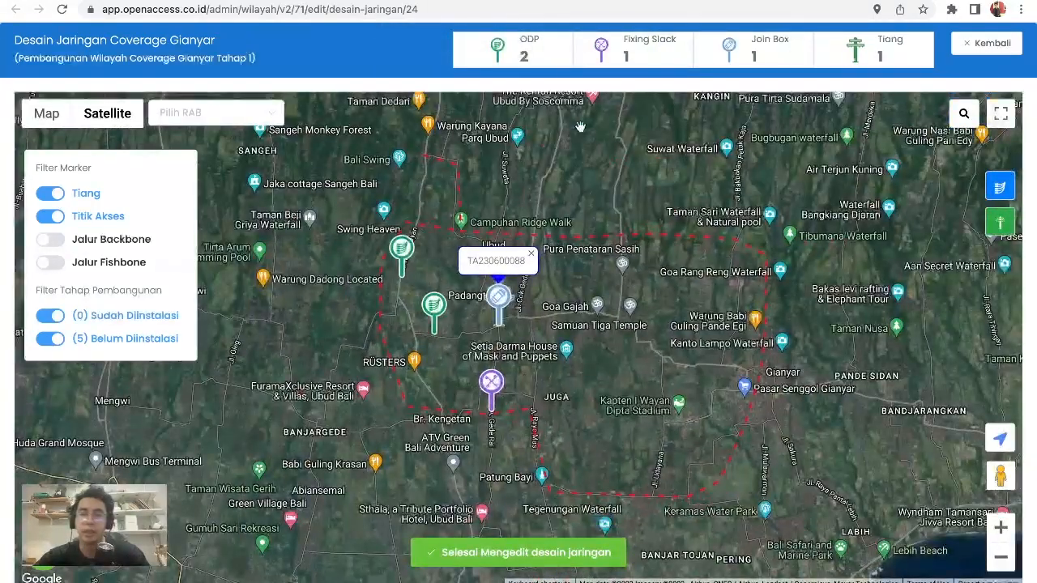
Finish editing the network design and review the items in the Coverage Gianyar budget plan.
{"action": "left_click", "coordinate": [527, 555]}
{"action": "scroll", "coordinate": [662, 365], "scroll_direction": "down", "scroll_amount": 1}
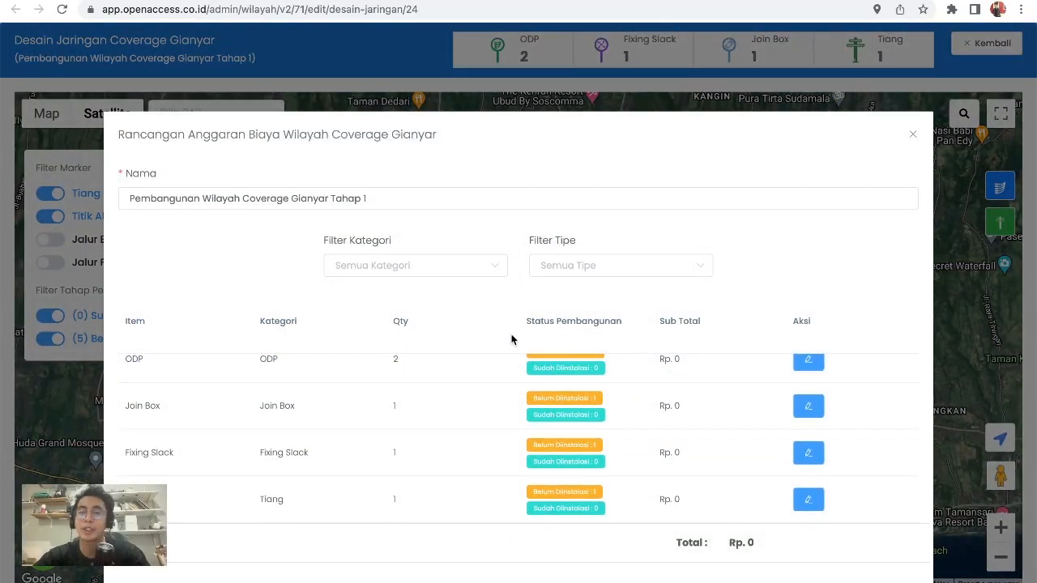
{"action": "scroll", "coordinate": [237, 395], "scroll_direction": "up", "scroll_amount": 1}
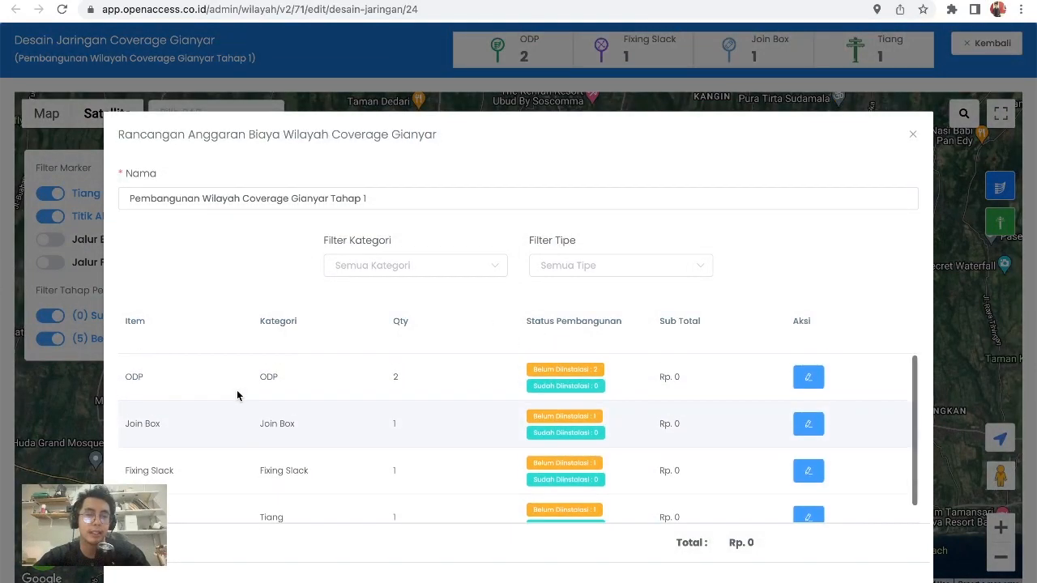
{"action": "scroll", "coordinate": [238, 395], "scroll_direction": "down", "scroll_amount": 1}
{"action": "scroll", "coordinate": [237, 395], "scroll_direction": "up", "scroll_amount": 1}
{"action": "scroll", "coordinate": [238, 395], "scroll_direction": "up", "scroll_amount": 1}
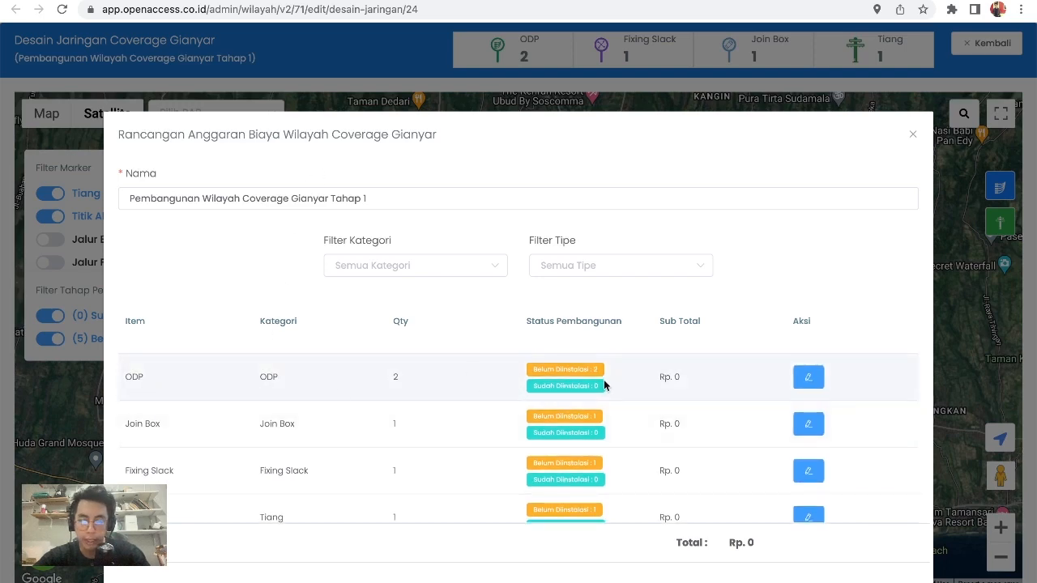
Set the unit price of ODP_GA_0001 to 500,000 in the ODP budget item.
{"action": "left_click", "coordinate": [807, 378]}
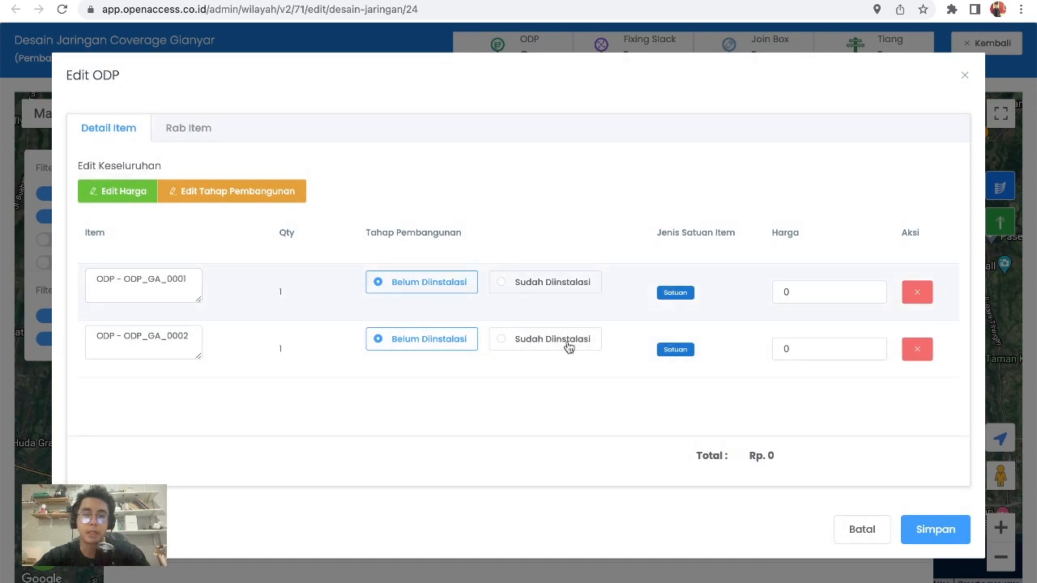
{"action": "left_click", "coordinate": [814, 294]}
{"action": "key", "text": "BackSpace"}
{"action": "type", "text": "100"}
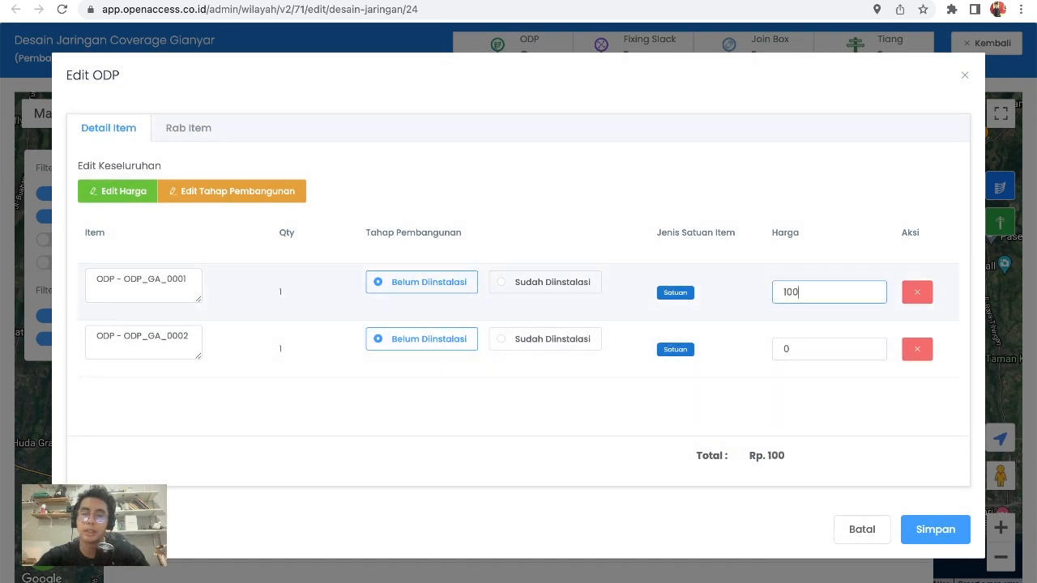
{"action": "type", "text": "000"}
{"action": "key", "text": "ctrl+a"}
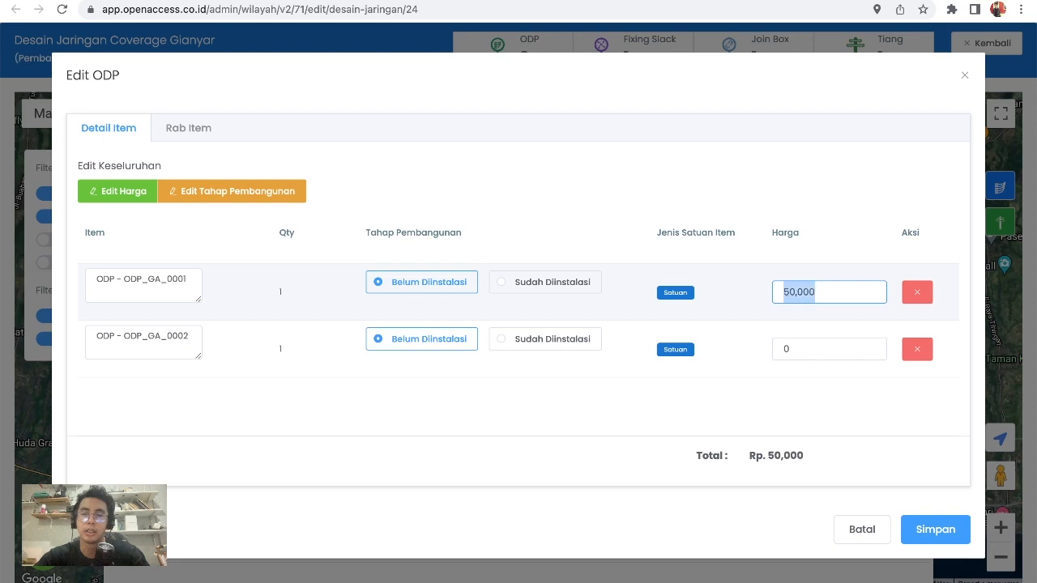
{"action": "type", "text": "500000"}
Copy the 500,000 price to ODP_GA_0002 and save the ODP budget item.
{"action": "key", "text": "ctrl+a"}
{"action": "key", "text": "ctrl+c"}
{"action": "left_click", "coordinate": [813, 348]}
{"action": "key", "text": "ctrl+v"}
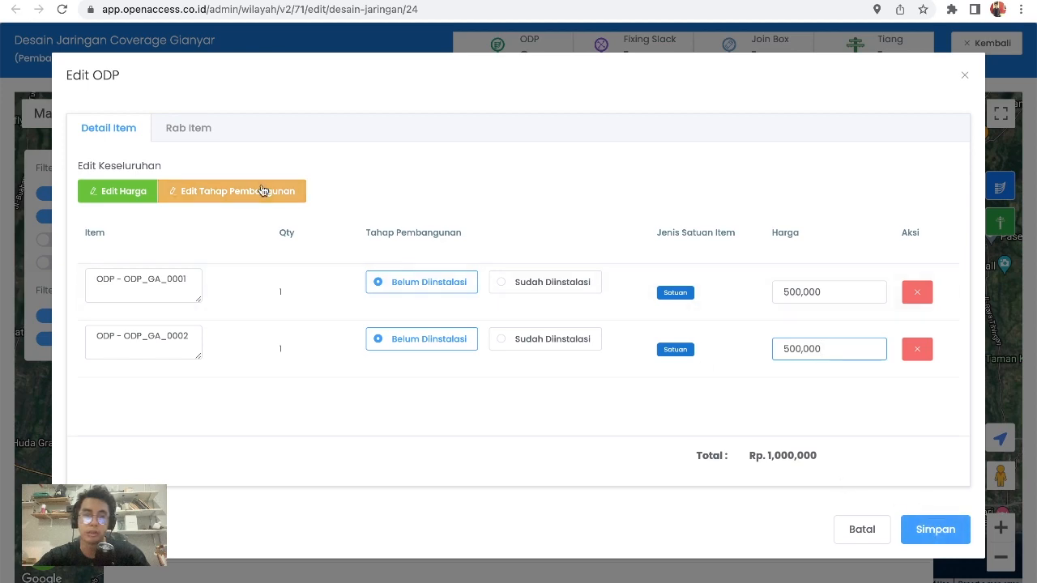
{"action": "left_click", "coordinate": [186, 131]}
{"action": "left_click", "coordinate": [128, 126]}
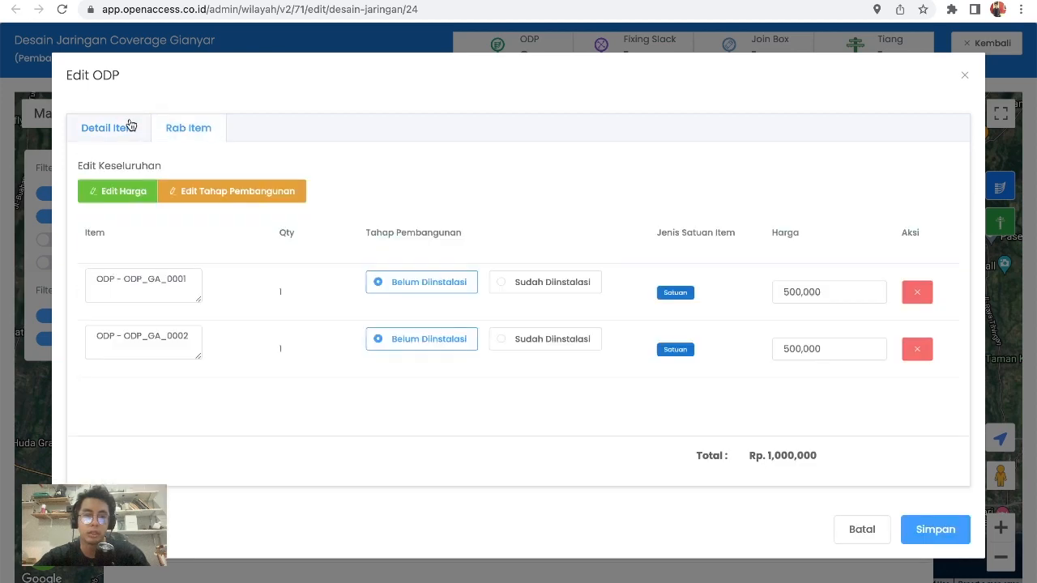
{"action": "left_click", "coordinate": [936, 530]}
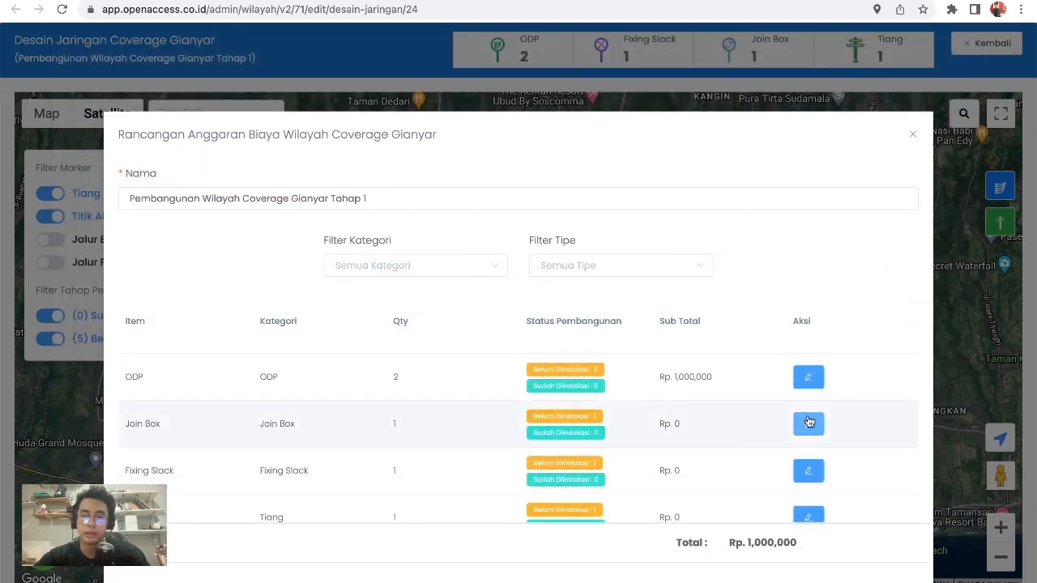
Set the price of Join Box JB_GA_0001 to 300,000 and save the Join Box budget item.
{"action": "scroll", "coordinate": [808, 421], "scroll_direction": "down", "scroll_amount": 1}
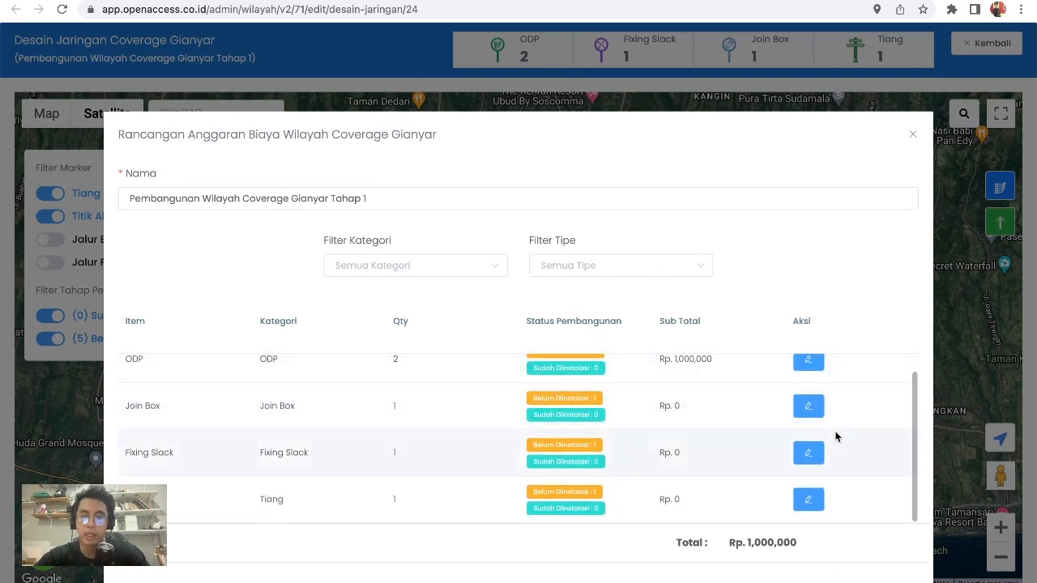
{"action": "left_click", "coordinate": [810, 409]}
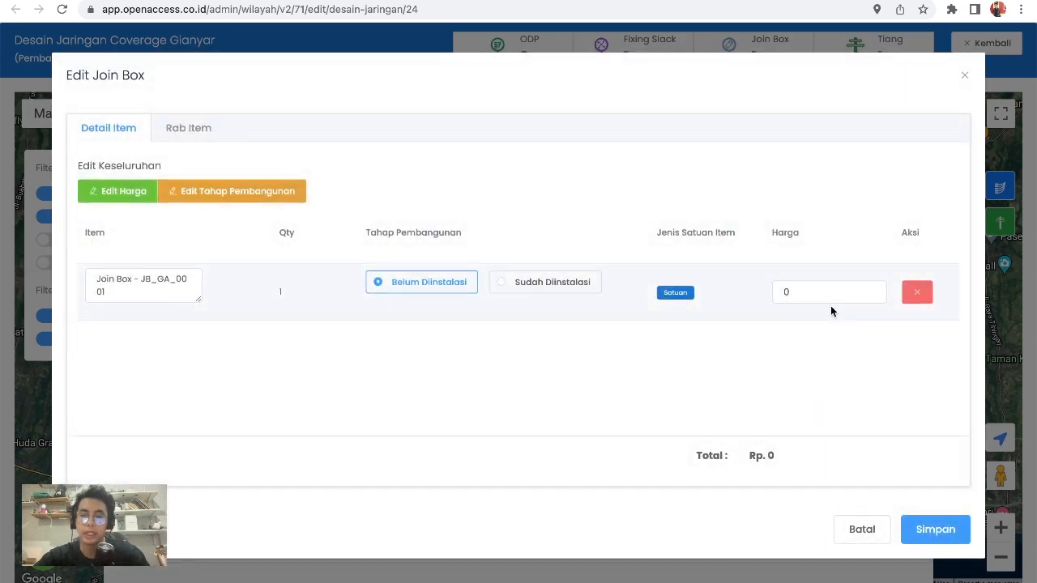
{"action": "left_click", "coordinate": [816, 291]}
{"action": "type", "text": "30"}
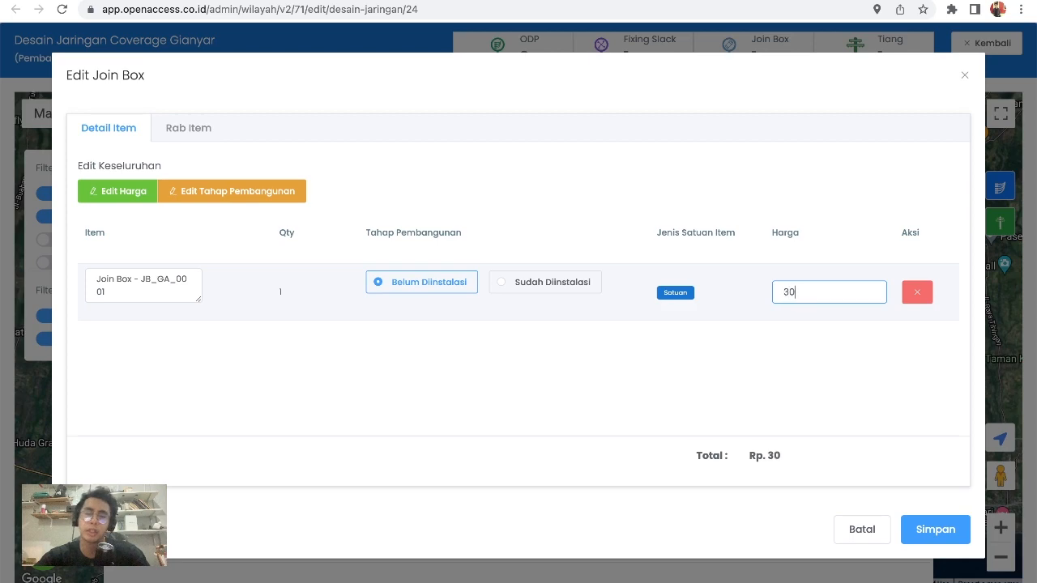
{"action": "type", "text": "0,000"}
{"action": "left_click", "coordinate": [933, 530]}
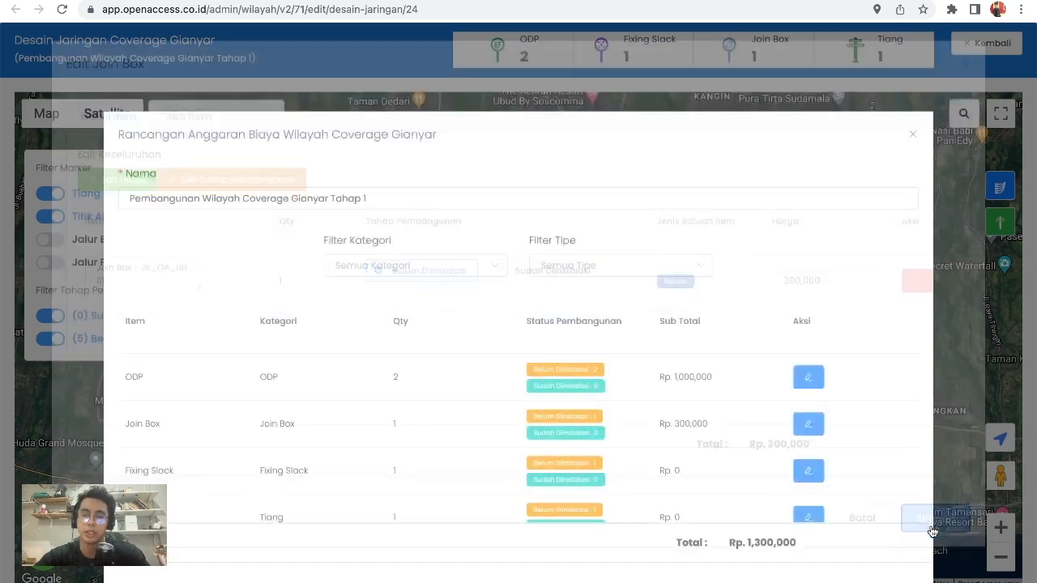
Set the price of Fixing Slack FS_GA_0001 to 200,000 and save the Fixing Slack budget item.
{"action": "scroll", "coordinate": [780, 420], "scroll_direction": "down", "scroll_amount": 1}
{"action": "left_click", "coordinate": [814, 454]}
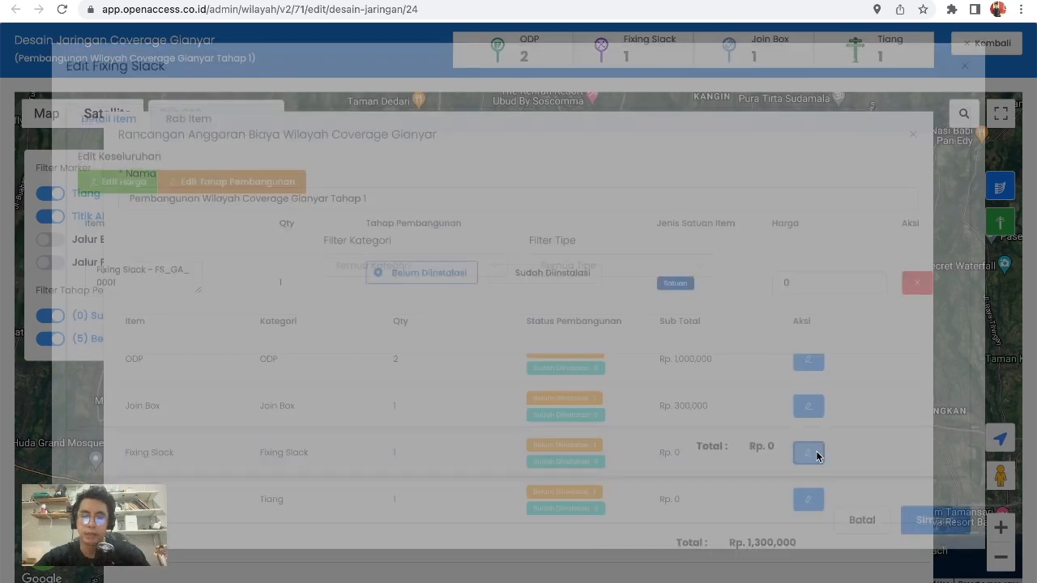
{"action": "left_click", "coordinate": [807, 293]}
{"action": "type", "text": "2000000"}
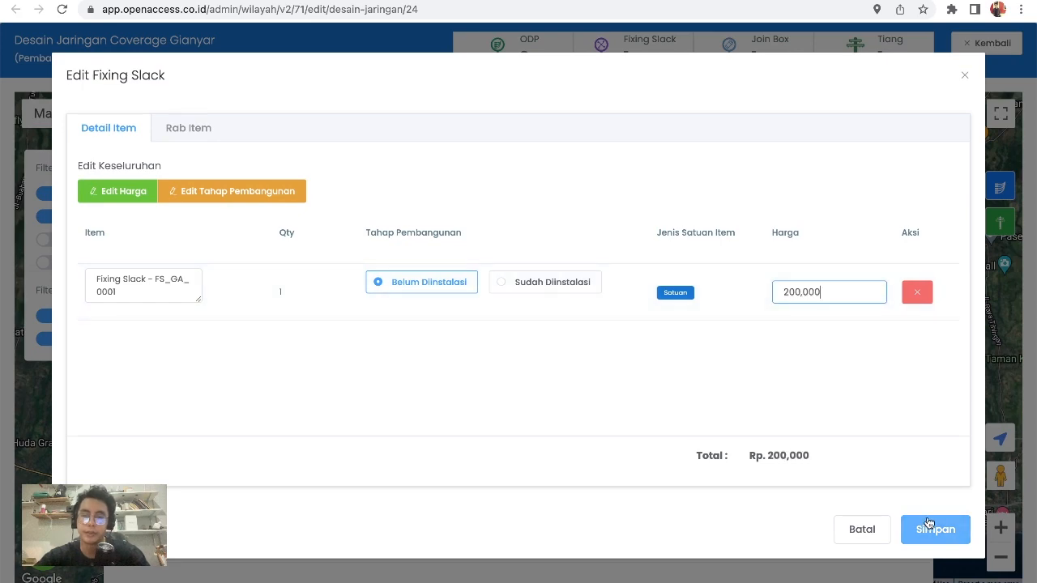
{"action": "left_click", "coordinate": [936, 528]}
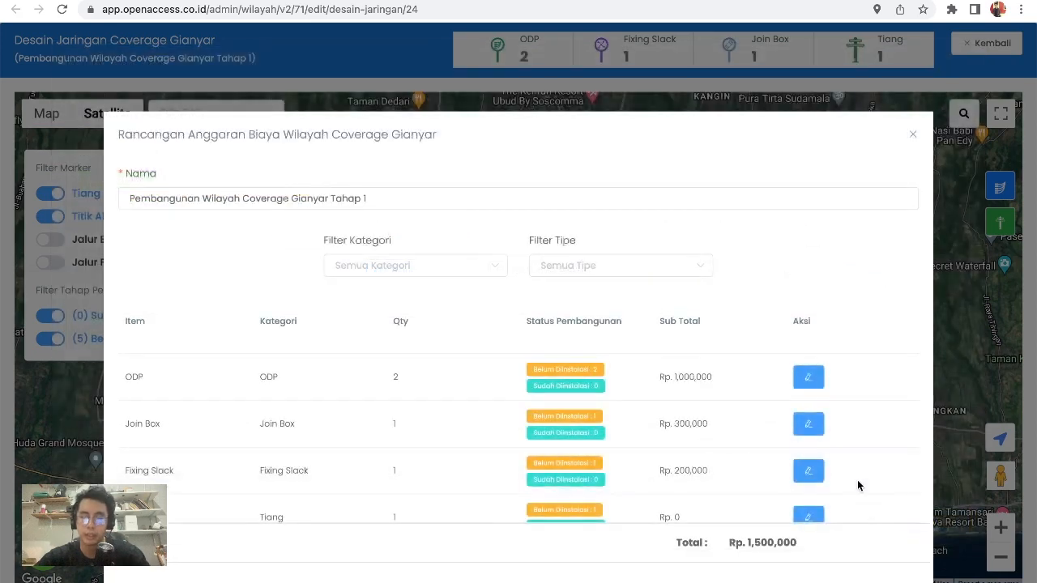
Set the price of pole TA_GA_001 to 1,000,000 and save the Tiang budget item.
{"action": "scroll", "coordinate": [857, 479], "scroll_direction": "down", "scroll_amount": 1}
{"action": "left_click", "coordinate": [797, 499]}
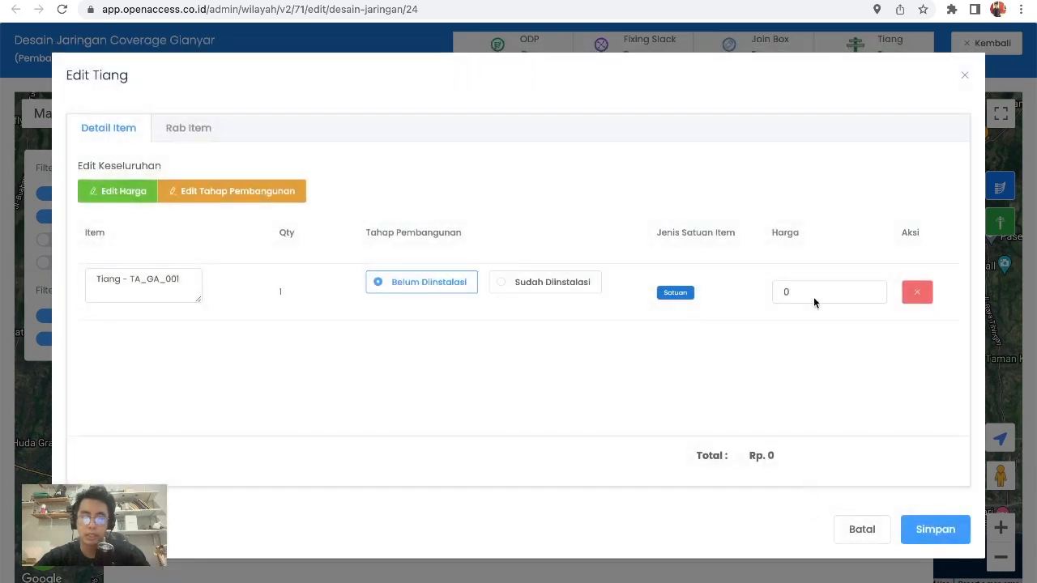
{"action": "left_click", "coordinate": [819, 282]}
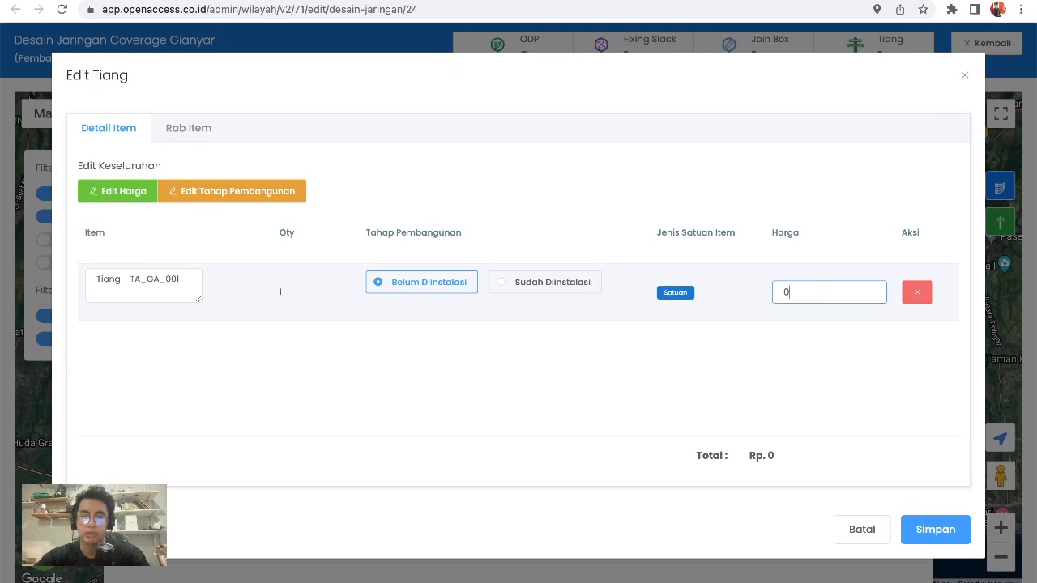
{"action": "type", "text": "1,000,000"}
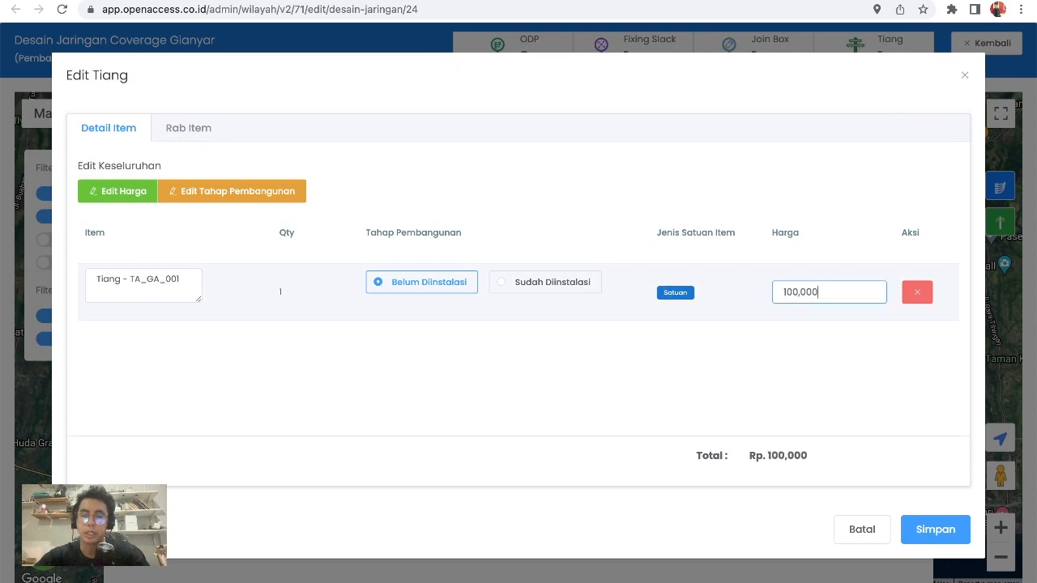
{"action": "left_click", "coordinate": [934, 536]}
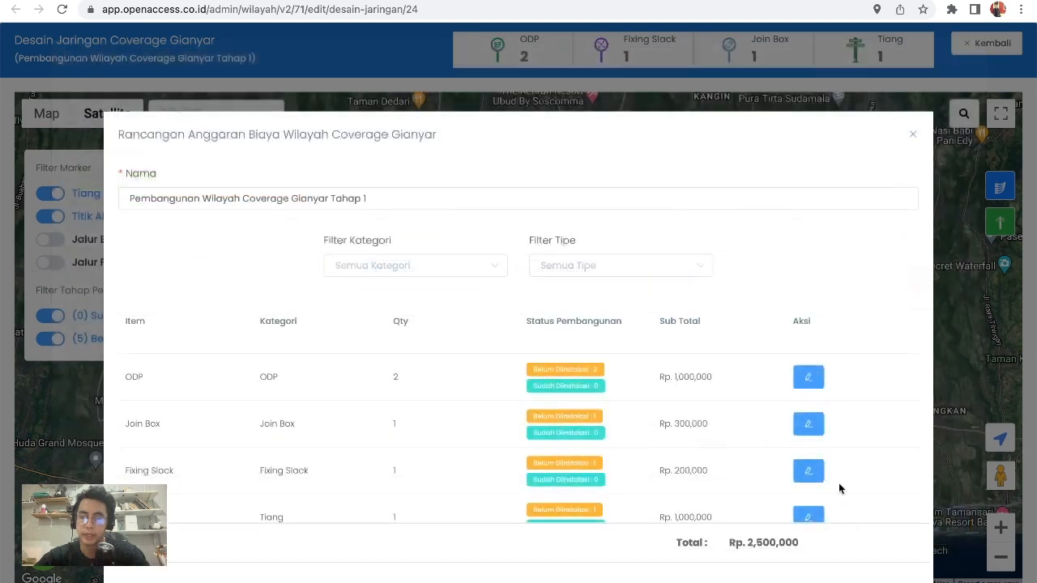
Check the item subtotals and total of the Coverage Gianyar budget plan, then finish and save the plan.
{"action": "scroll", "coordinate": [788, 480], "scroll_direction": "down", "scroll_amount": 1}
{"action": "scroll", "coordinate": [789, 485], "scroll_direction": "down", "scroll_amount": 1}
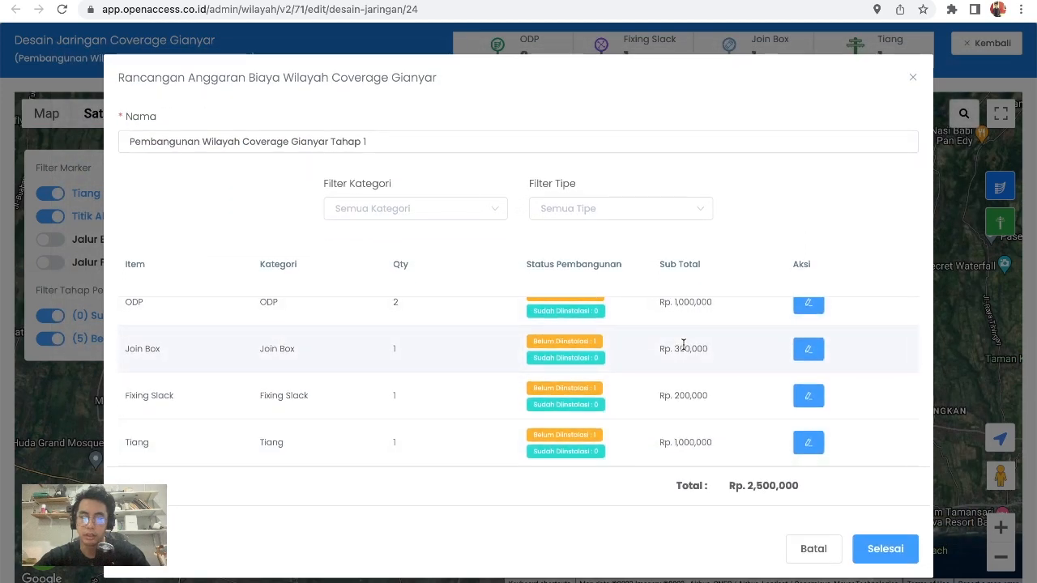
{"action": "scroll", "coordinate": [640, 368], "scroll_direction": "up", "scroll_amount": 1}
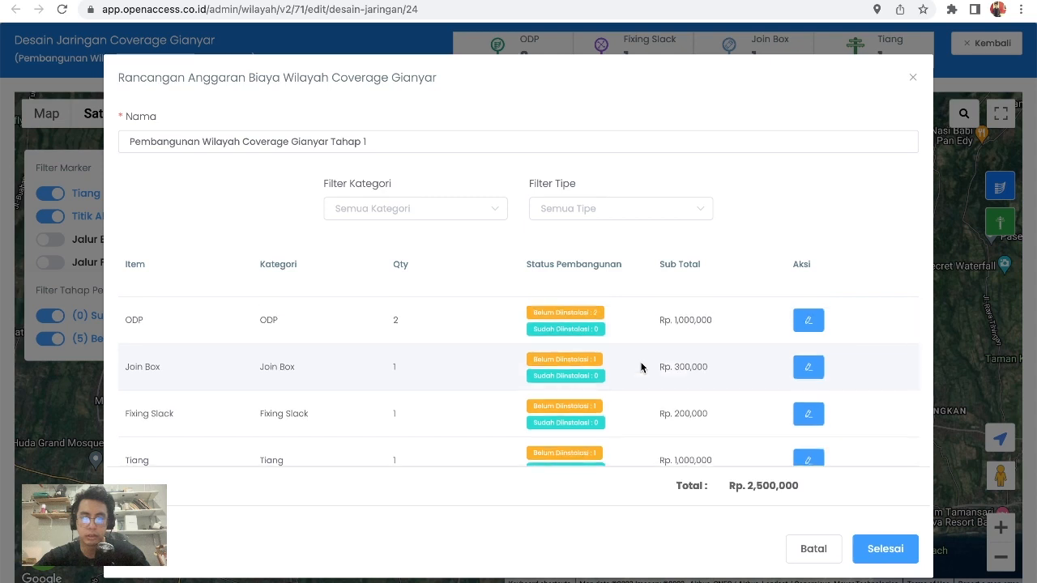
{"action": "scroll", "coordinate": [641, 368], "scroll_direction": "down", "scroll_amount": 1}
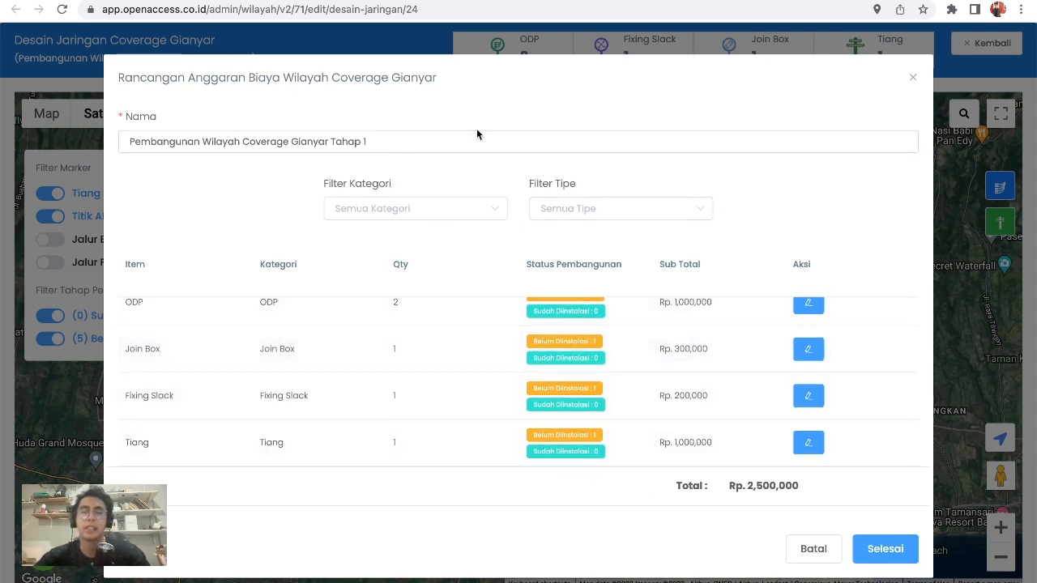
{"action": "double_click", "coordinate": [773, 485]}
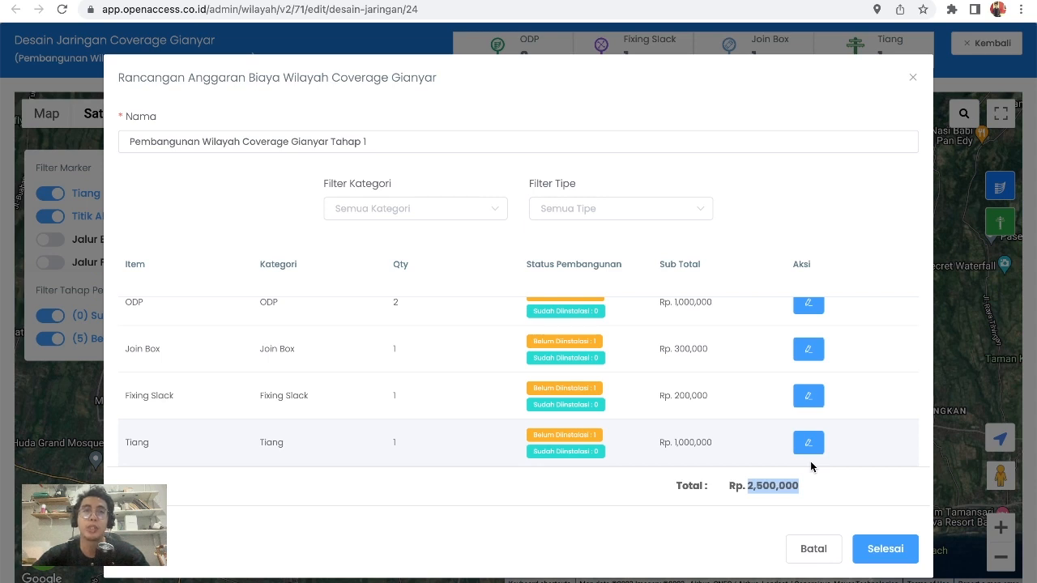
{"action": "left_click", "coordinate": [887, 550]}
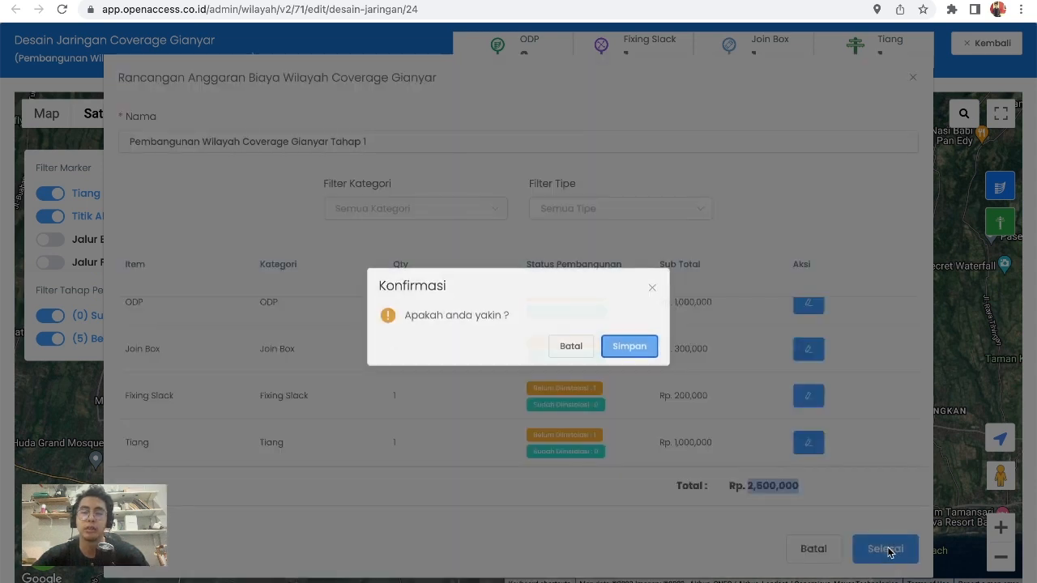
{"action": "left_click", "coordinate": [629, 347]}
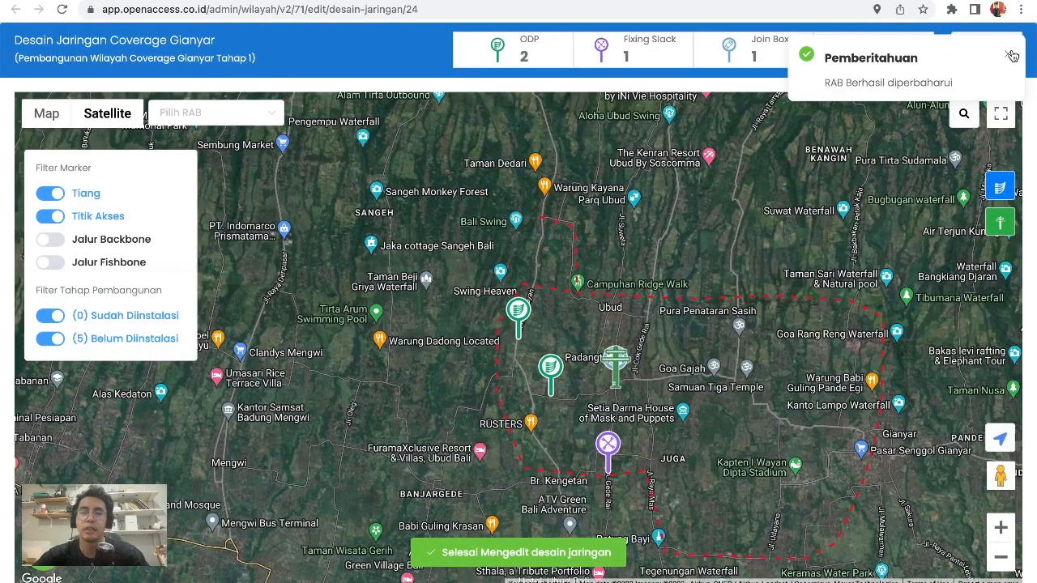
{"action": "left_click", "coordinate": [1011, 55]}
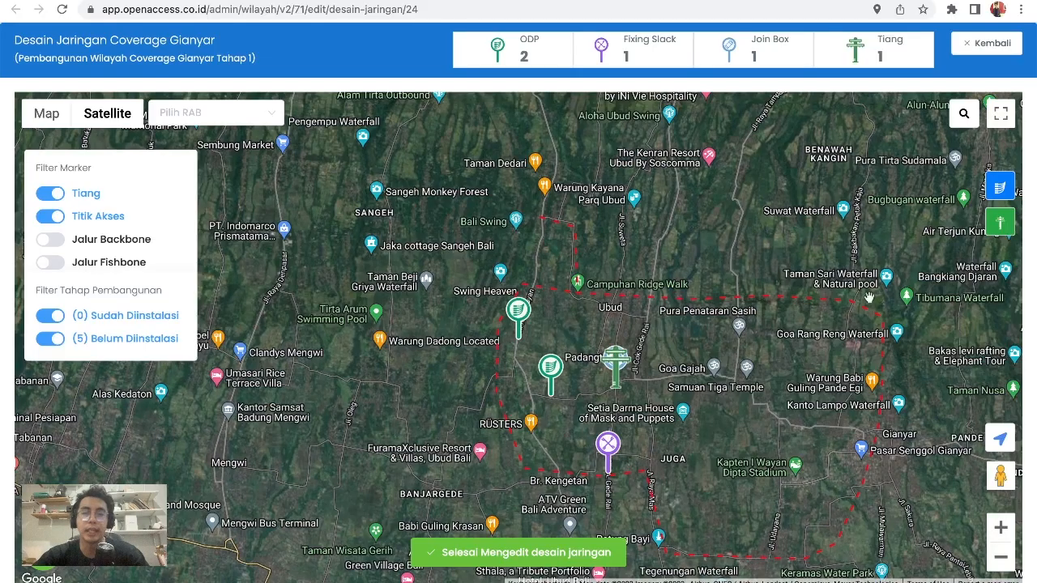
Look over the placed markers, leave the network design editor and open the Desain Jaringan stage of Coverage Gianyar.
{"action": "scroll", "coordinate": [869, 298], "scroll_direction": "up", "scroll_amount": 1}
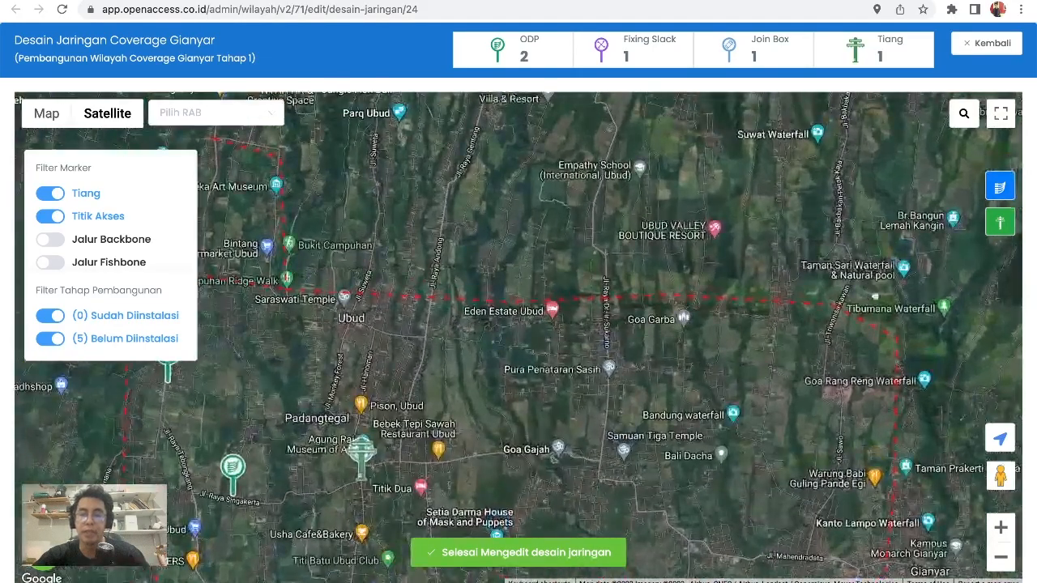
{"action": "left_click_drag", "start_coordinate": [721, 343], "coordinate": [785, 187]}
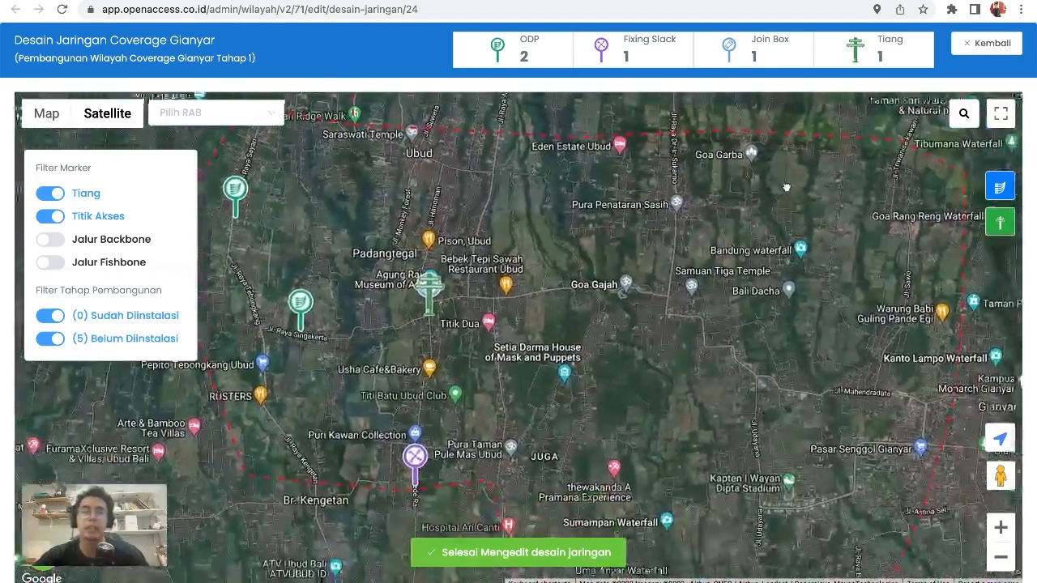
{"action": "left_click_drag", "start_coordinate": [737, 310], "coordinate": [779, 284]}
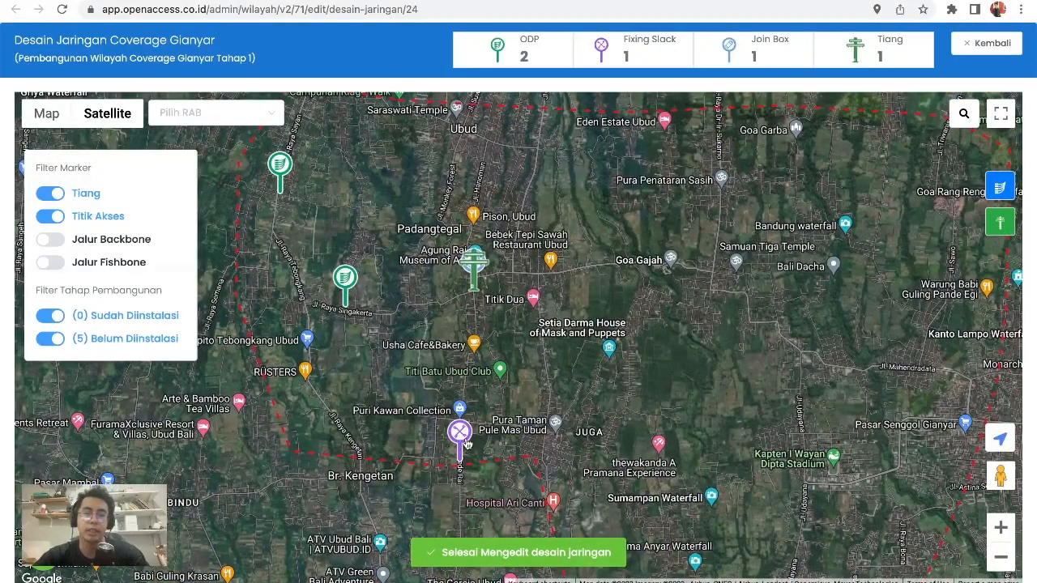
{"action": "left_click", "coordinate": [986, 43]}
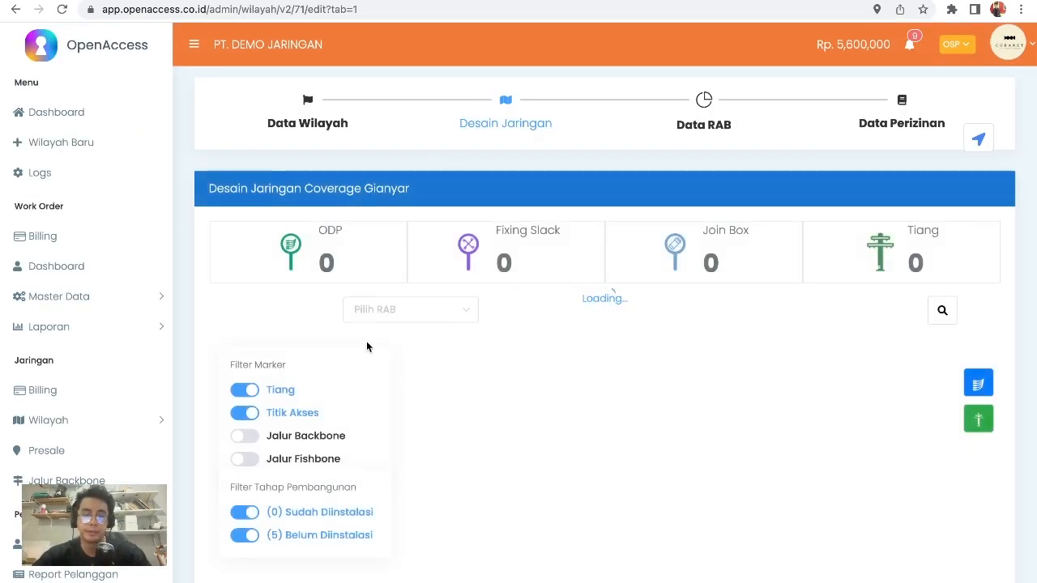
{"action": "scroll", "coordinate": [366, 341], "scroll_direction": "down", "scroll_amount": 1}
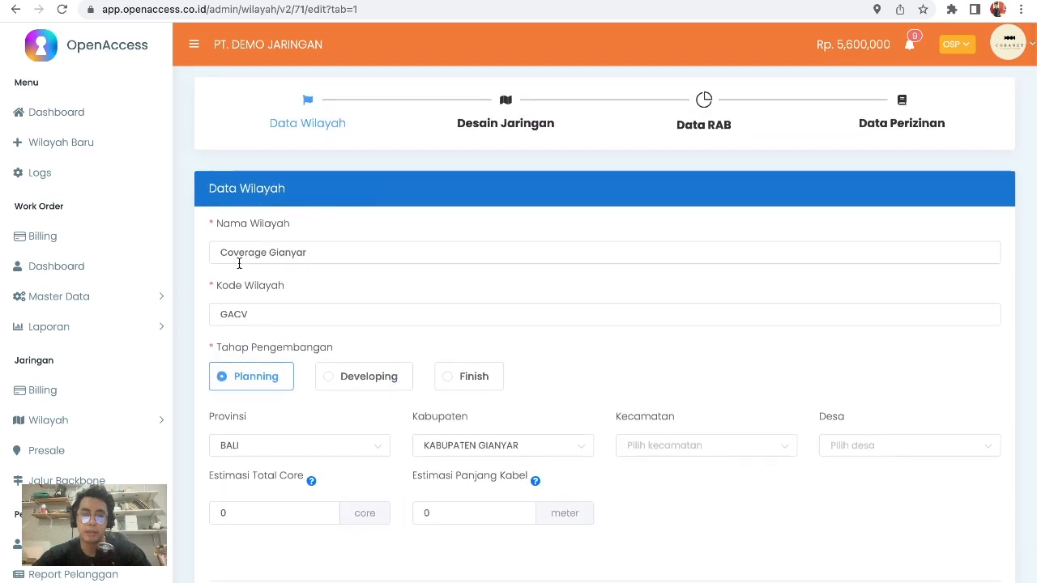
{"action": "left_click", "coordinate": [516, 128]}
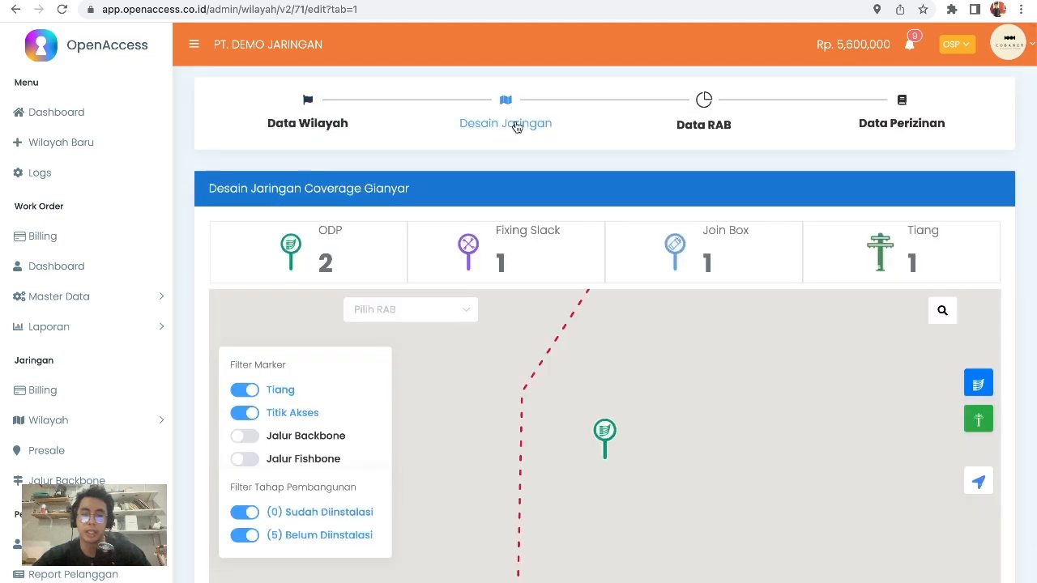
{"action": "scroll", "coordinate": [582, 440], "scroll_direction": "down", "scroll_amount": 2}
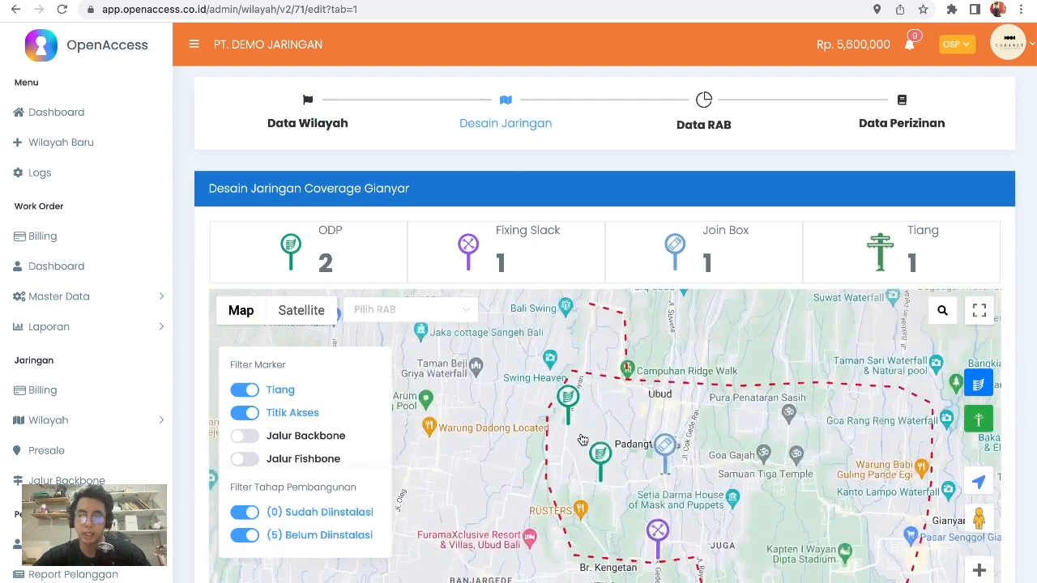
Focus the design map on the Join Box marker and hide the Titik Akses markers.
{"action": "left_click_drag", "start_coordinate": [693, 469], "coordinate": [595, 414]}
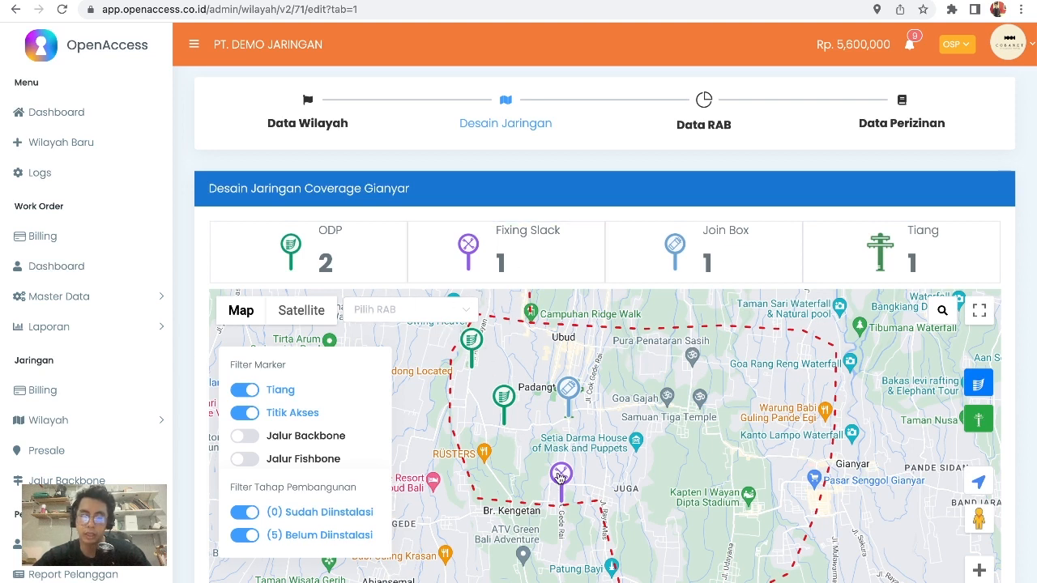
{"action": "scroll", "coordinate": [600, 400], "scroll_direction": "up", "scroll_amount": 1}
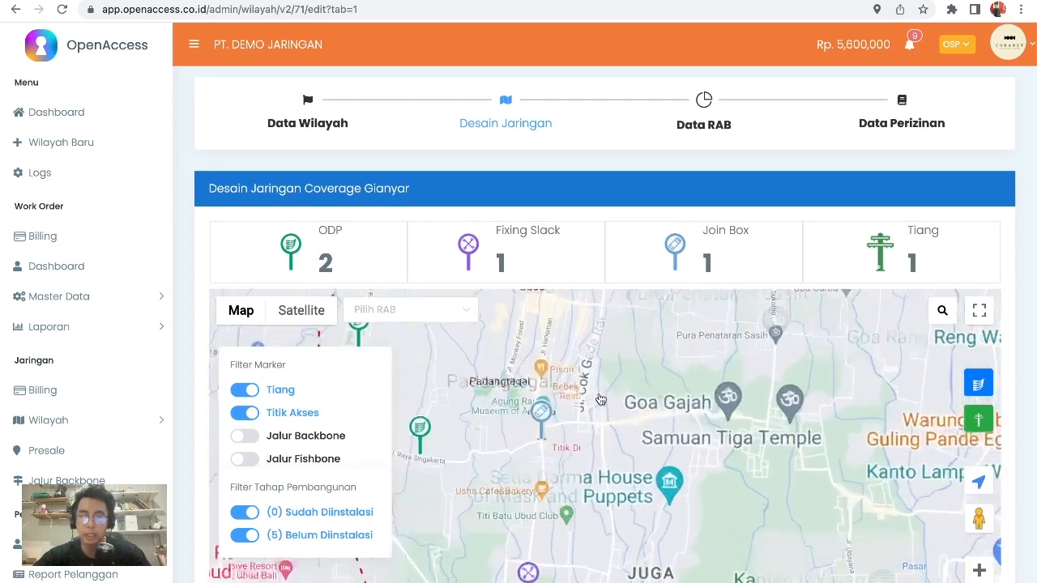
{"action": "scroll", "coordinate": [600, 399], "scroll_direction": "up", "scroll_amount": 1}
{"action": "left_click_drag", "start_coordinate": [538, 404], "coordinate": [681, 339]}
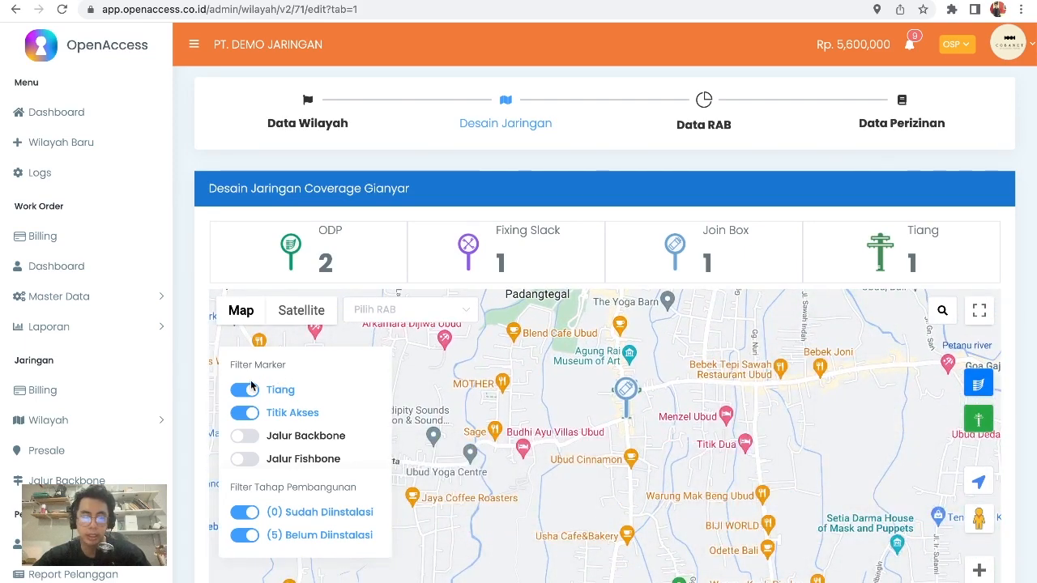
{"action": "left_click", "coordinate": [244, 413]}
View the details of the pole marker on the design map and close them.
{"action": "left_click_drag", "start_coordinate": [538, 463], "coordinate": [591, 298]}
{"action": "scroll", "coordinate": [673, 296], "scroll_direction": "up", "scroll_amount": 1}
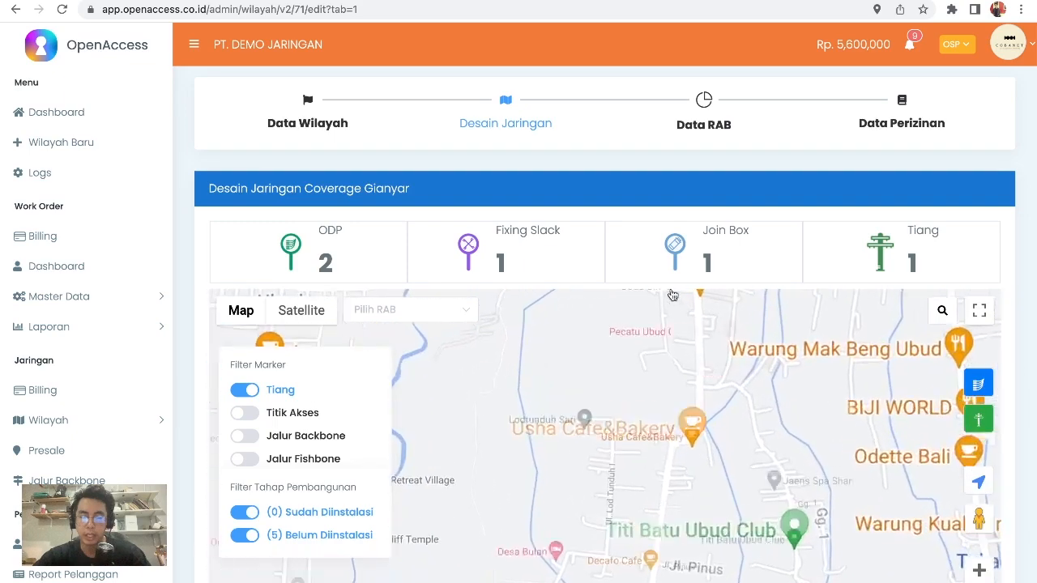
{"action": "left_click_drag", "start_coordinate": [673, 296], "coordinate": [645, 438]}
{"action": "left_click_drag", "start_coordinate": [669, 354], "coordinate": [661, 390]}
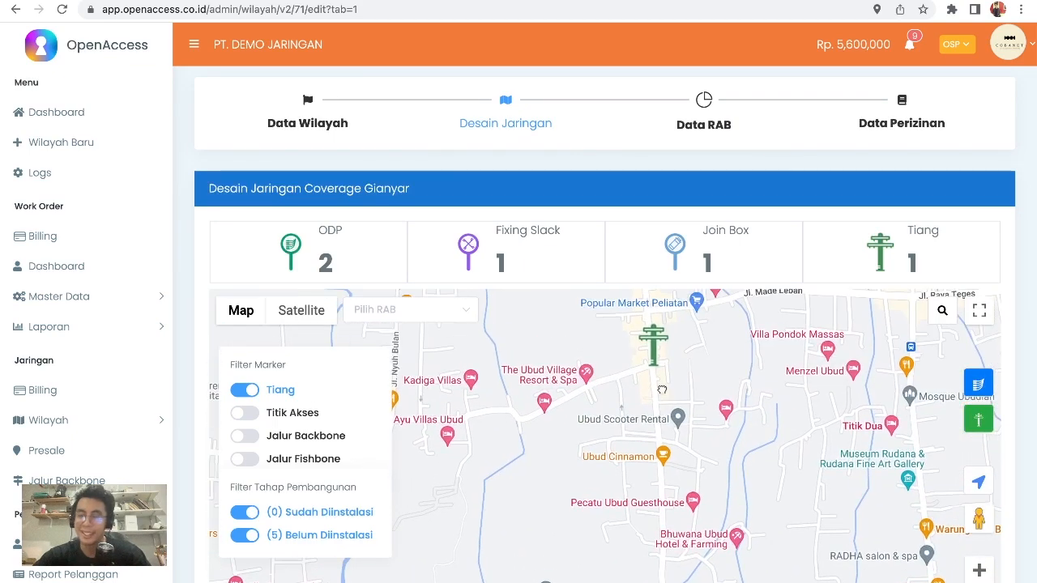
{"action": "left_click", "coordinate": [654, 342]}
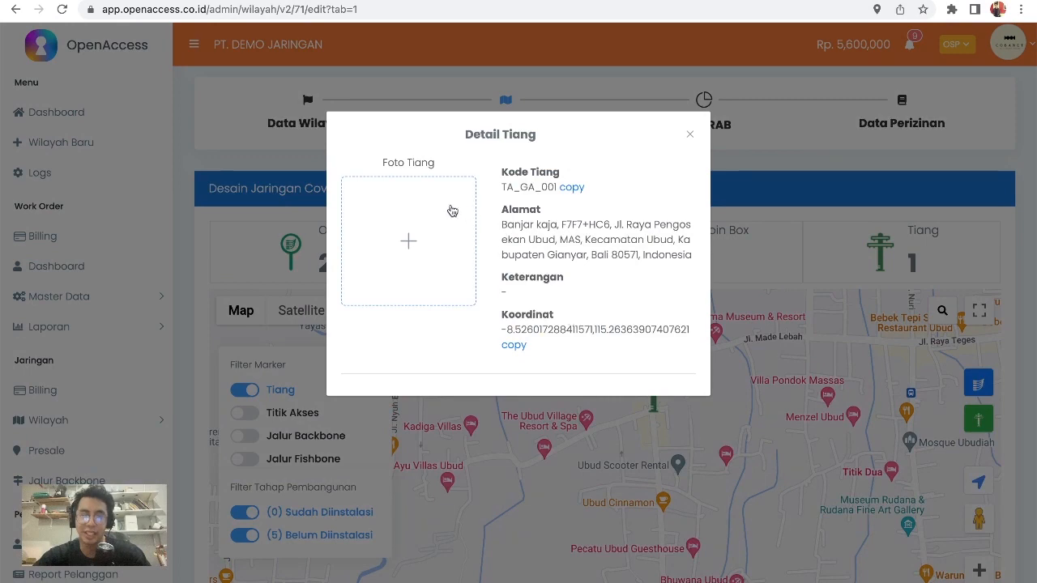
{"action": "left_click", "coordinate": [686, 135]}
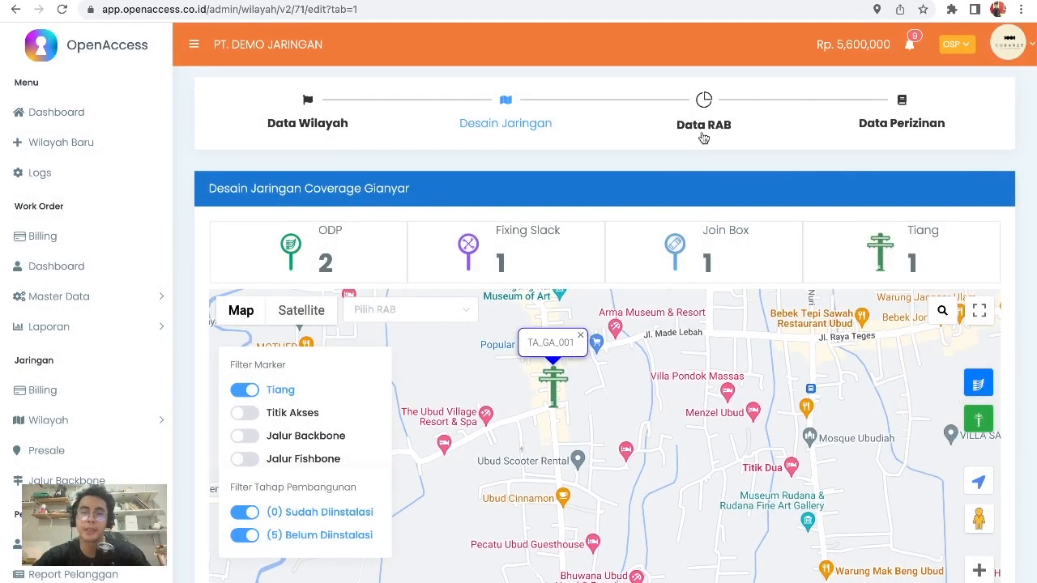
Open the Data RAB stage and check the budget plan's name, item count and total cost.
{"action": "left_click", "coordinate": [708, 129]}
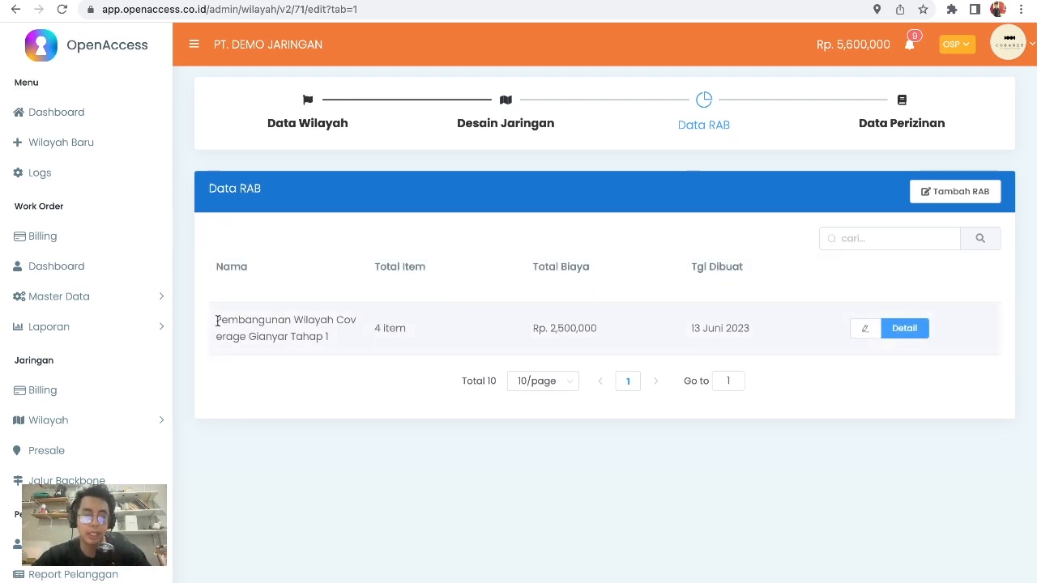
{"action": "left_click_drag", "start_coordinate": [216, 321], "coordinate": [322, 334]}
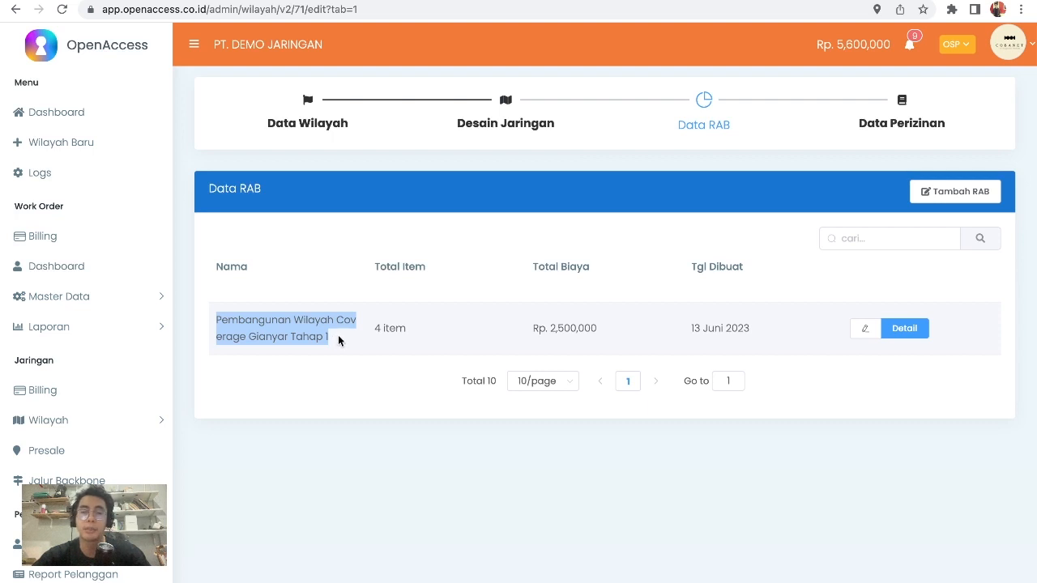
{"action": "double_click", "coordinate": [396, 328]}
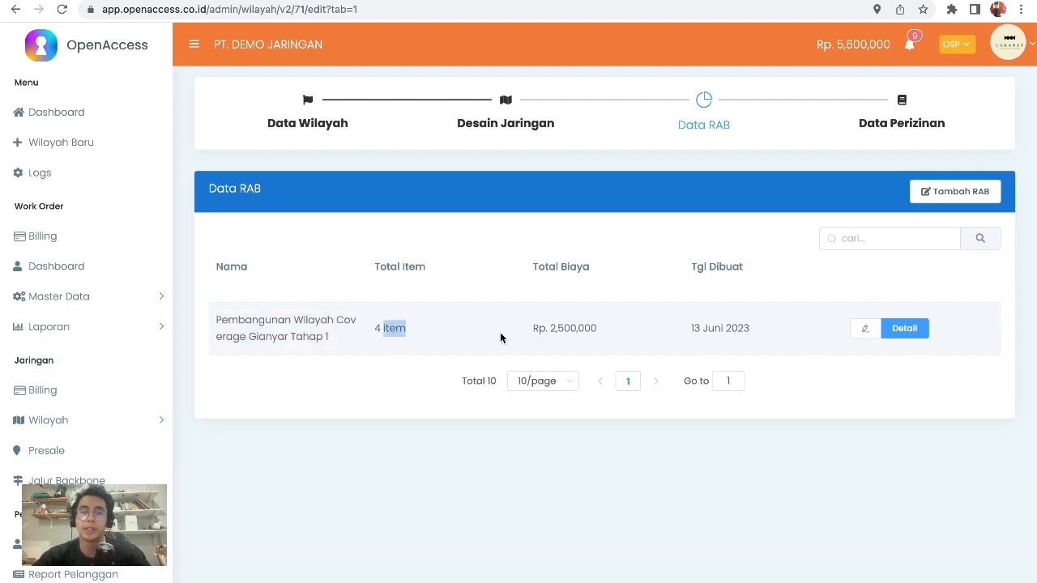
{"action": "double_click", "coordinate": [558, 328]}
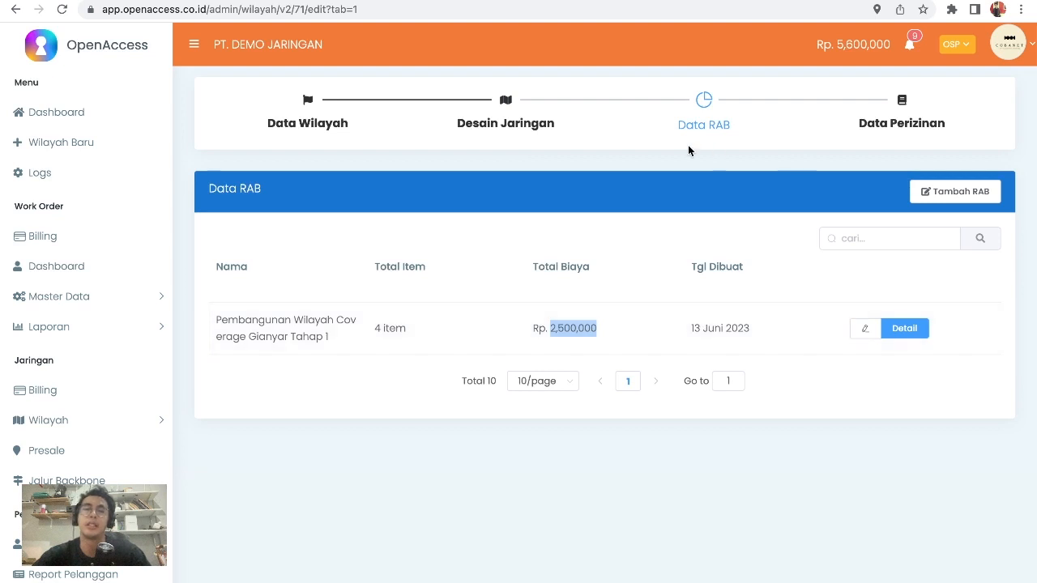
Revisit the Data Wilayah and Desain Jaringan stages of the region, then return to Data RAB.
{"action": "left_click", "coordinate": [345, 117]}
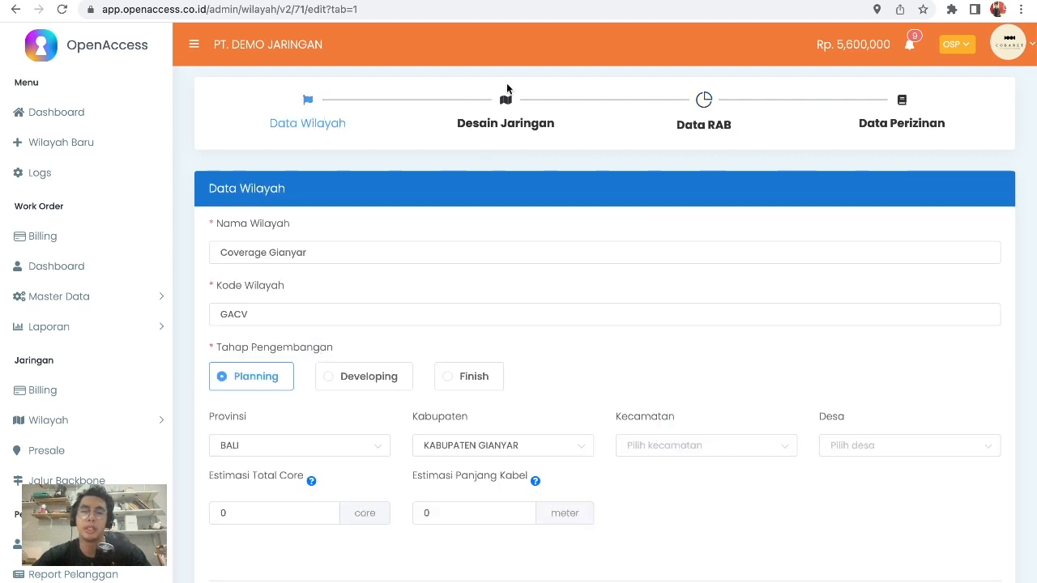
{"action": "left_click", "coordinate": [496, 118]}
{"action": "scroll", "coordinate": [511, 312], "scroll_direction": "down", "scroll_amount": 1}
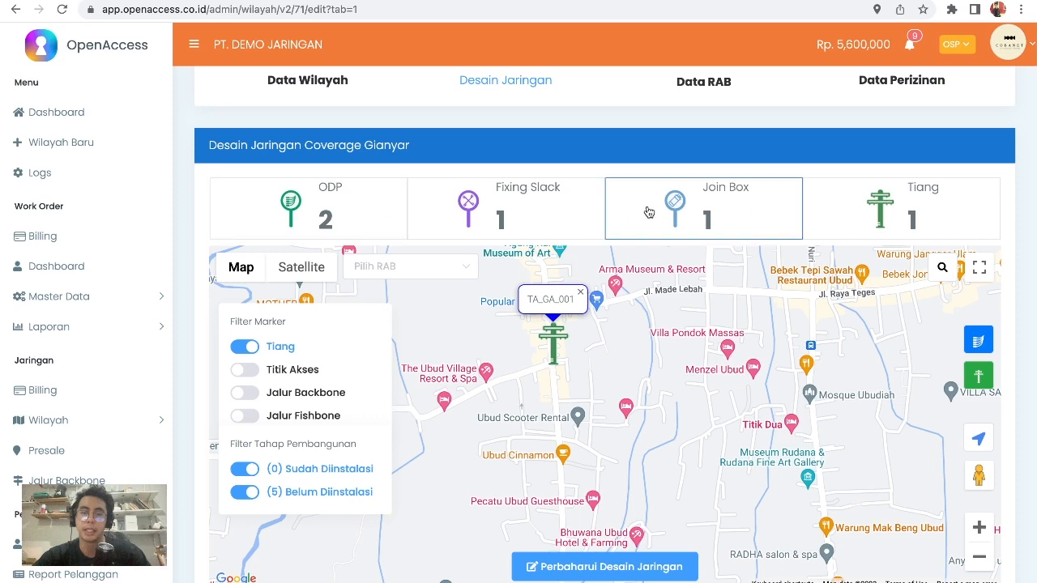
{"action": "scroll", "coordinate": [771, 226], "scroll_direction": "up", "scroll_amount": 1}
{"action": "left_click", "coordinate": [712, 134]}
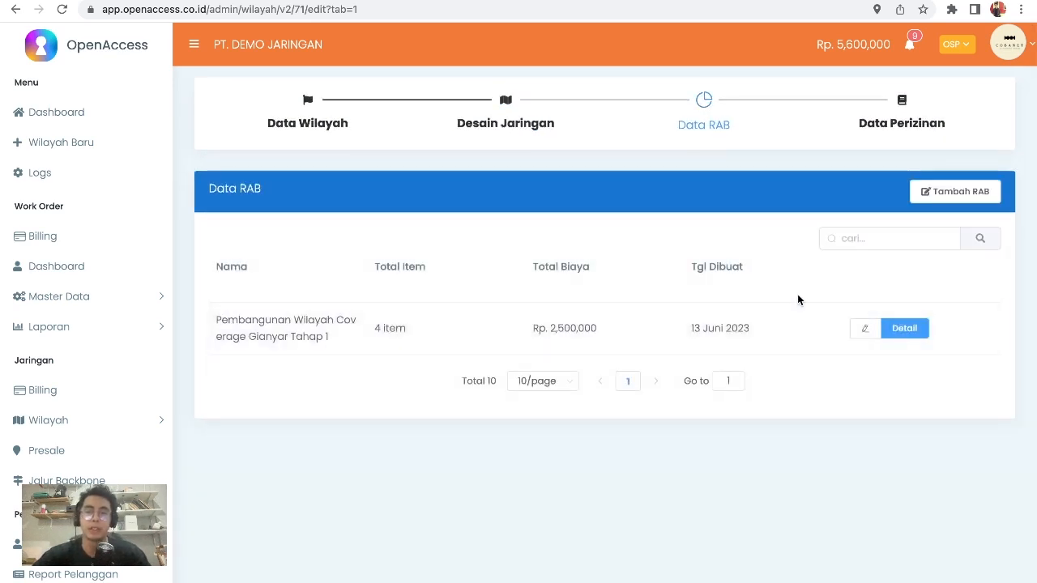
Open the Data Perizinan stage, examine the new permit form and its permit type options, and close the form without saving.
{"action": "left_click", "coordinate": [902, 123]}
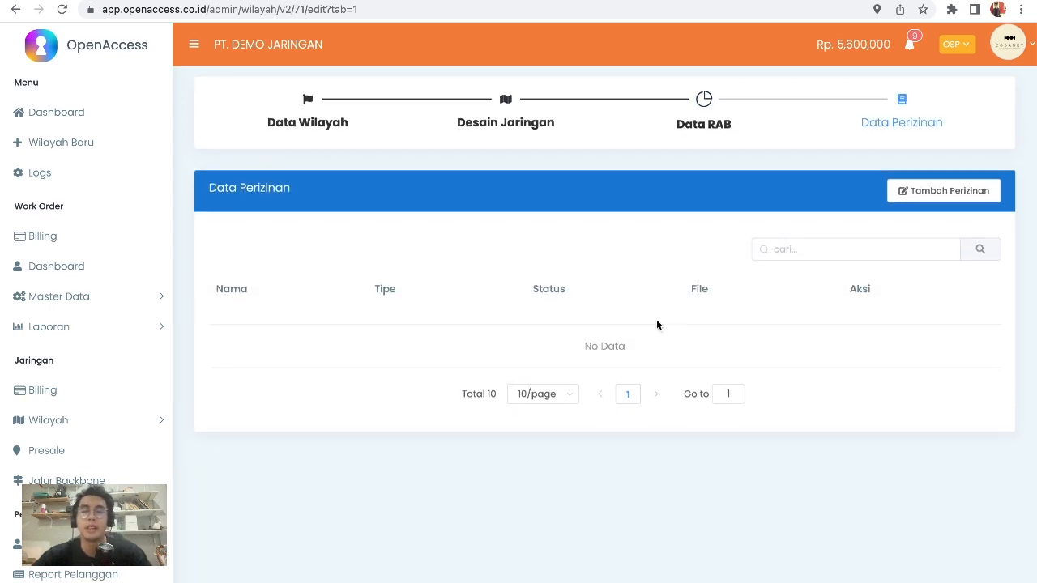
{"action": "left_click", "coordinate": [932, 193]}
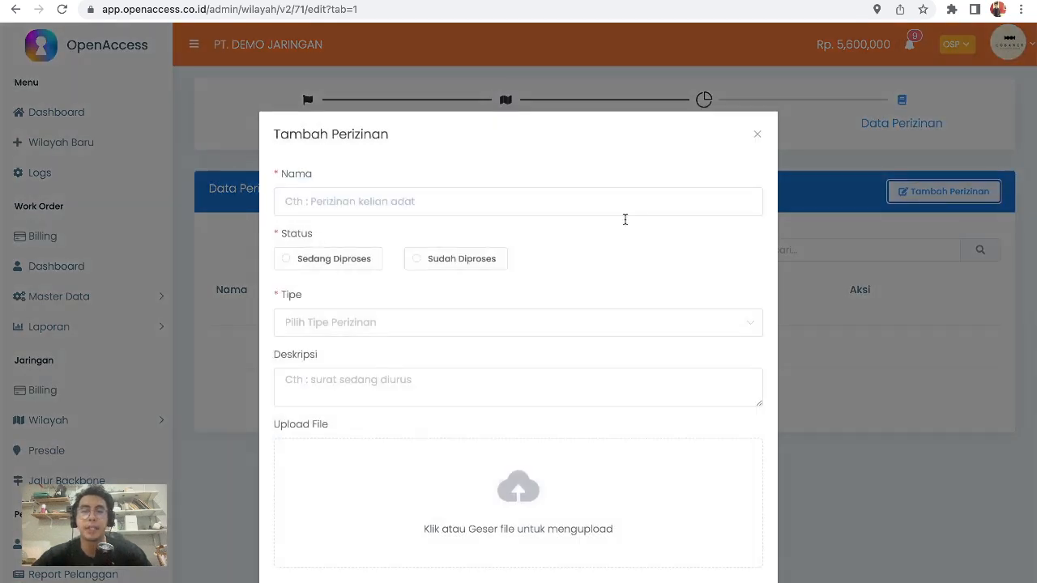
{"action": "left_click", "coordinate": [381, 202]}
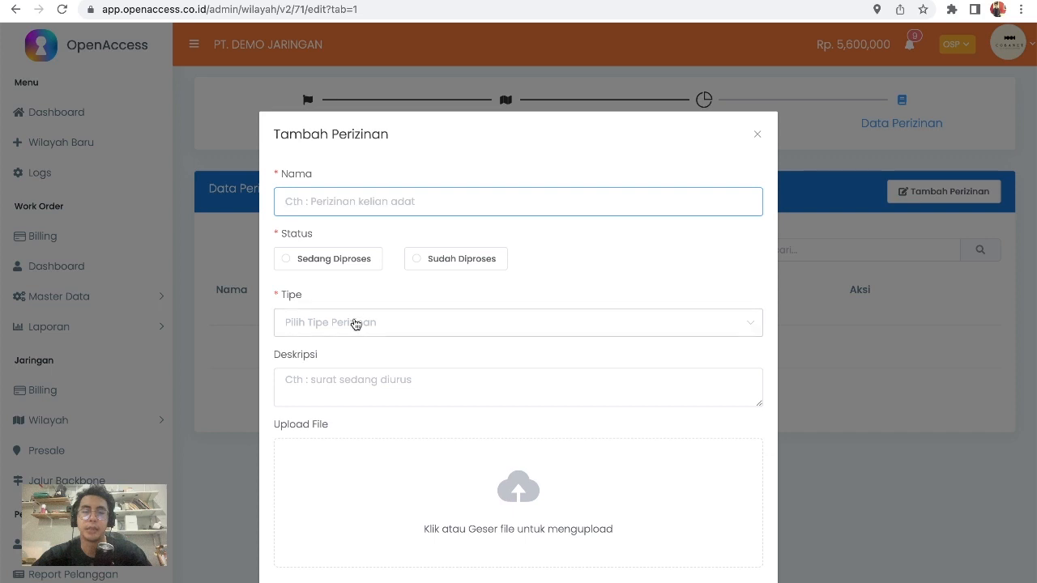
{"action": "left_click", "coordinate": [354, 322]}
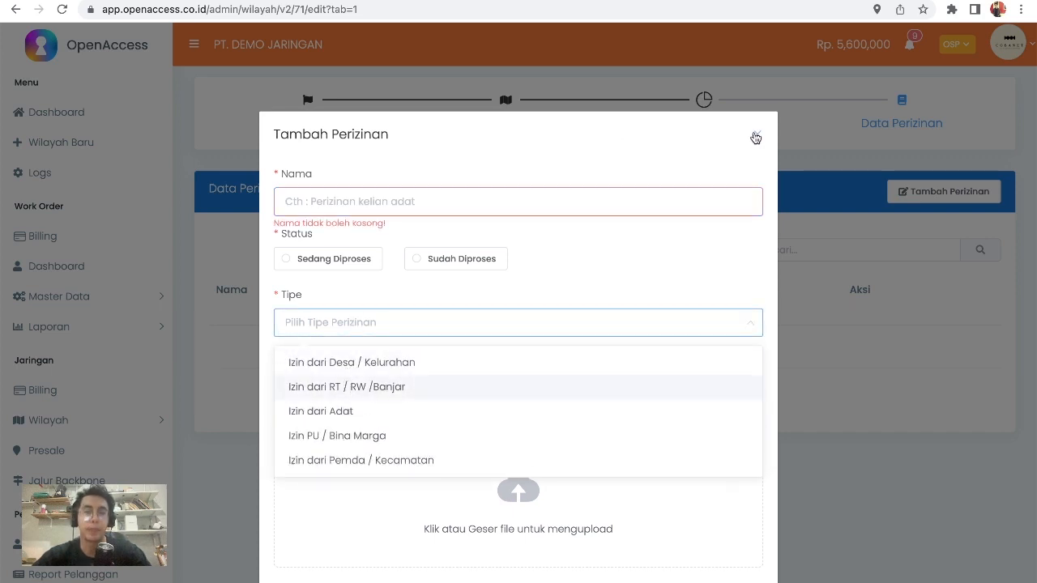
{"action": "left_click", "coordinate": [757, 134]}
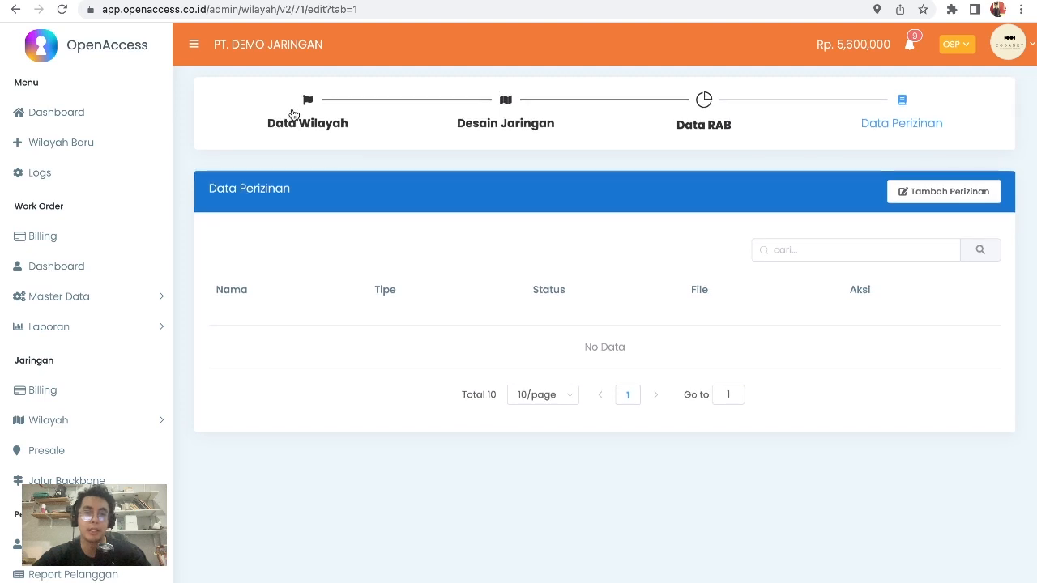
Return to the region list by way of the Data Wilayah stage and review the listed regions' development stages and statuses.
{"action": "left_click", "coordinate": [290, 113]}
{"action": "scroll", "coordinate": [545, 287], "scroll_direction": "down", "scroll_amount": 2}
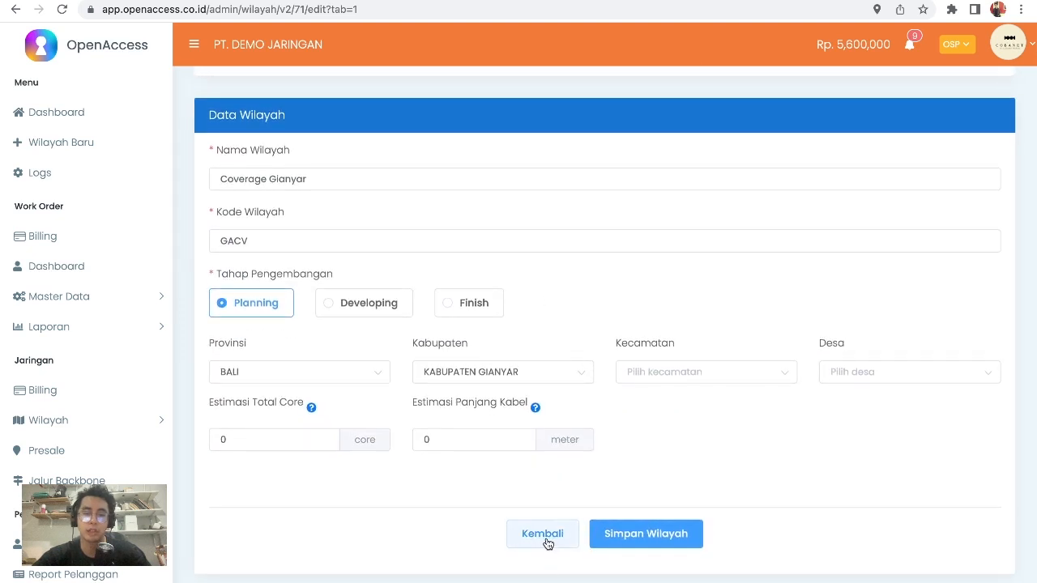
{"action": "left_click", "coordinate": [547, 540]}
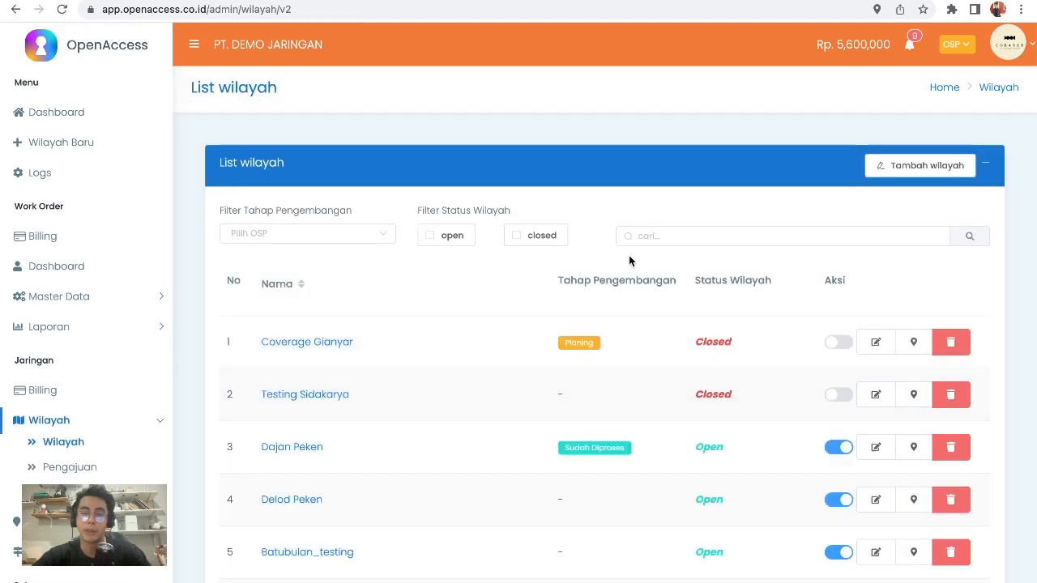
{"action": "scroll", "coordinate": [629, 259], "scroll_direction": "down", "scroll_amount": 3}
{"action": "scroll", "coordinate": [629, 259], "scroll_direction": "up", "scroll_amount": 3}
{"action": "scroll", "coordinate": [630, 259], "scroll_direction": "down", "scroll_amount": 3}
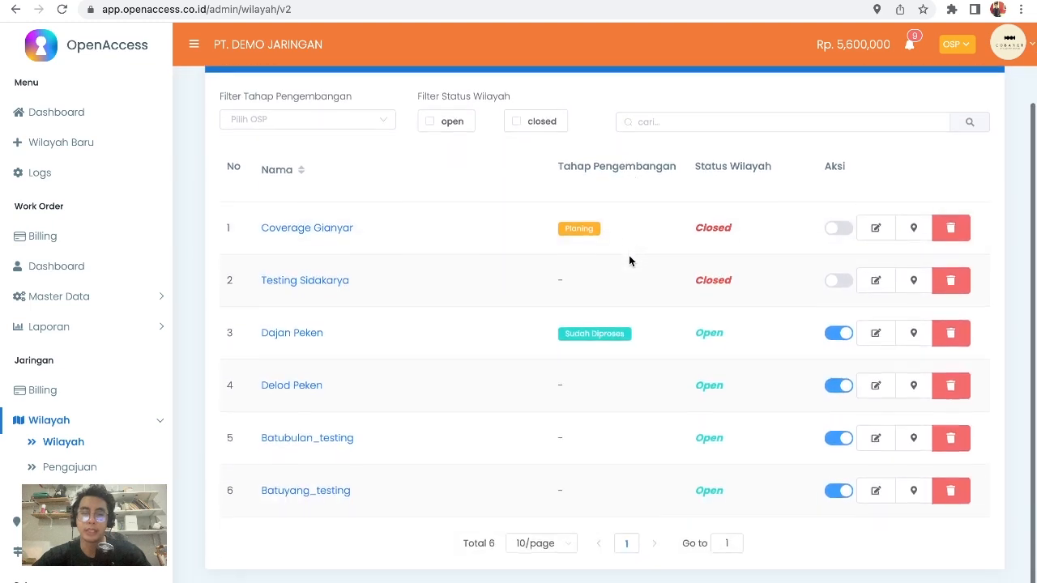
{"action": "scroll", "coordinate": [628, 258], "scroll_direction": "up", "scroll_amount": 3}
{"action": "scroll", "coordinate": [634, 235], "scroll_direction": "down", "scroll_amount": 3}
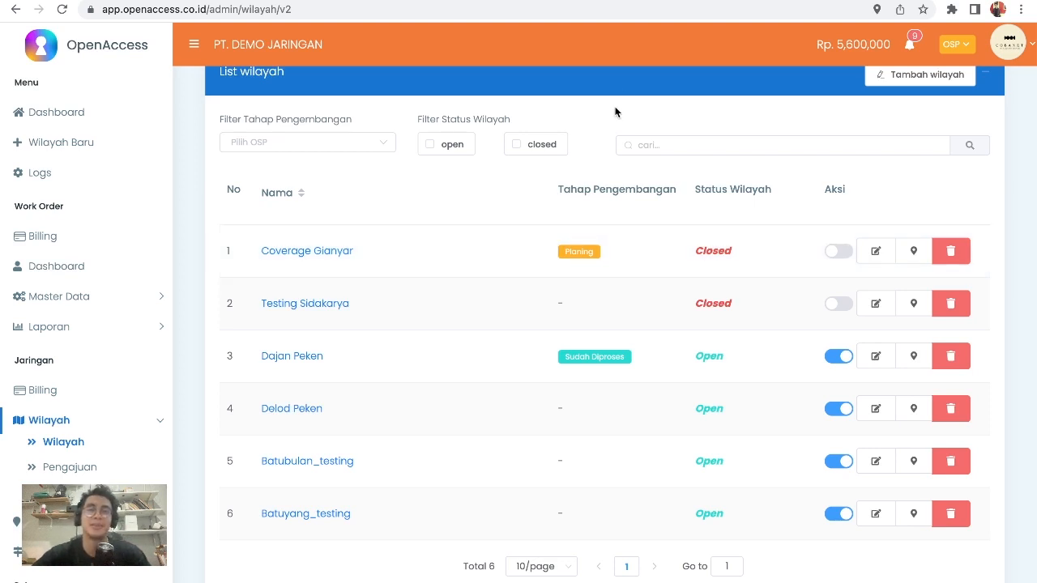
{"action": "key", "text": "super+Tab"}
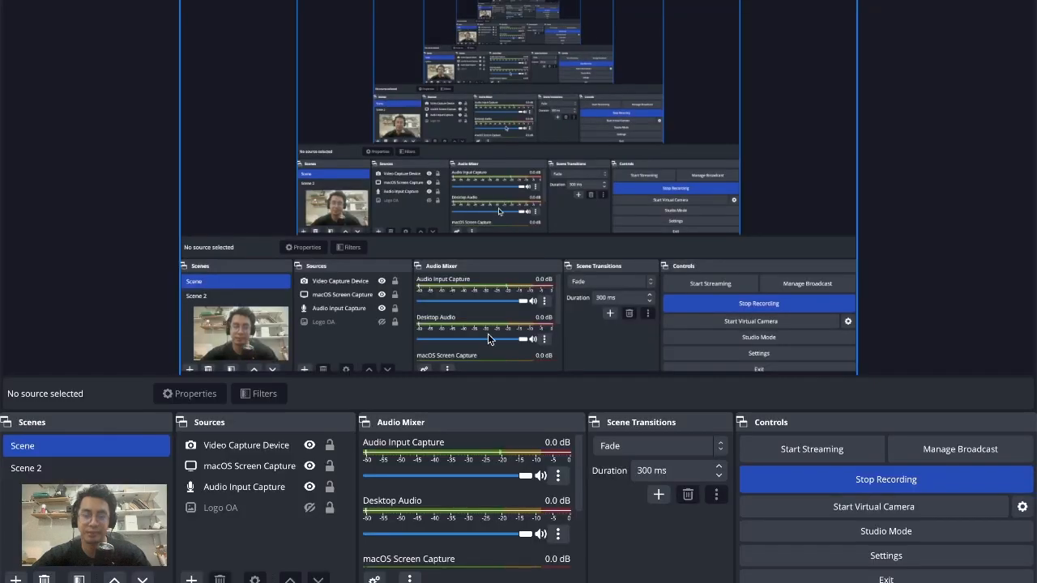
{"action": "left_click", "coordinate": [844, 477]}
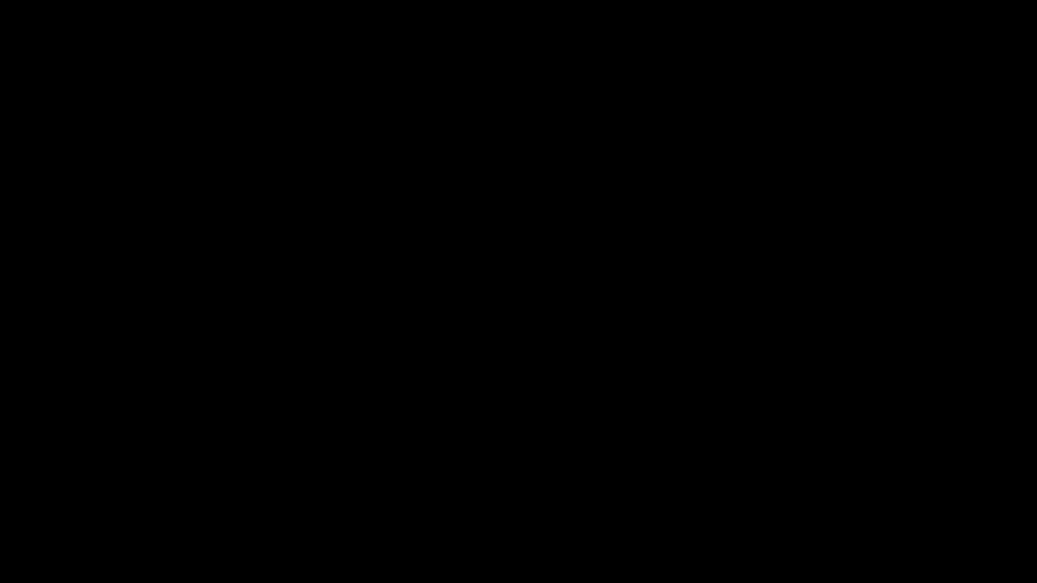